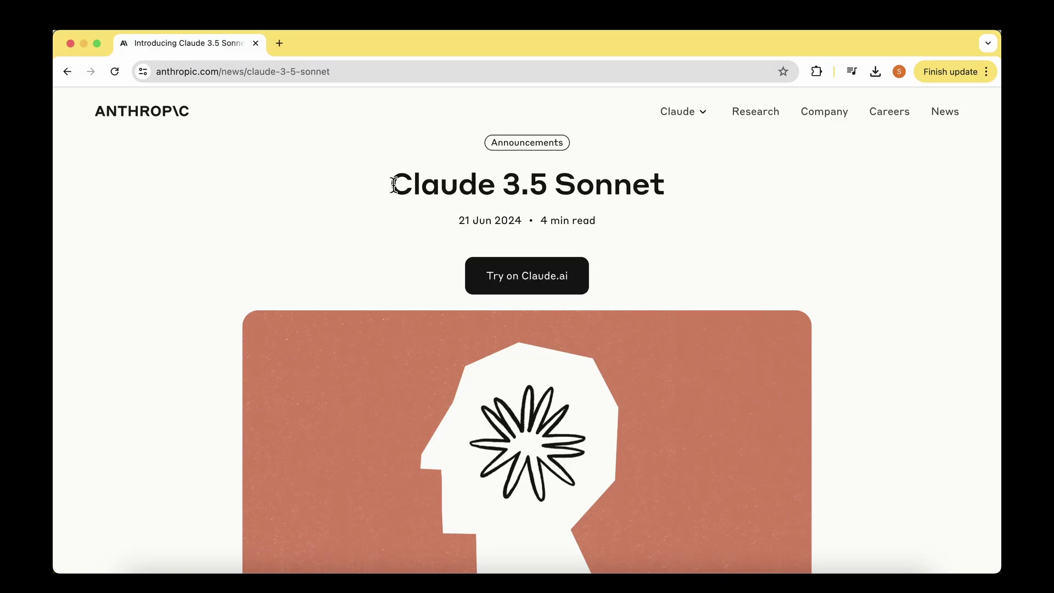
Highlight the Claude 3.5 Sonnet title, the industry-bar sentence and 'competitor models' in the intro.
{"action": "left_click_drag", "start_coordinate": [393, 184], "coordinate": [666, 184]}
{"action": "left_click", "coordinate": [793, 212]}
{"action": "scroll", "coordinate": [792, 214], "scroll_direction": "down", "scroll_amount": 10}
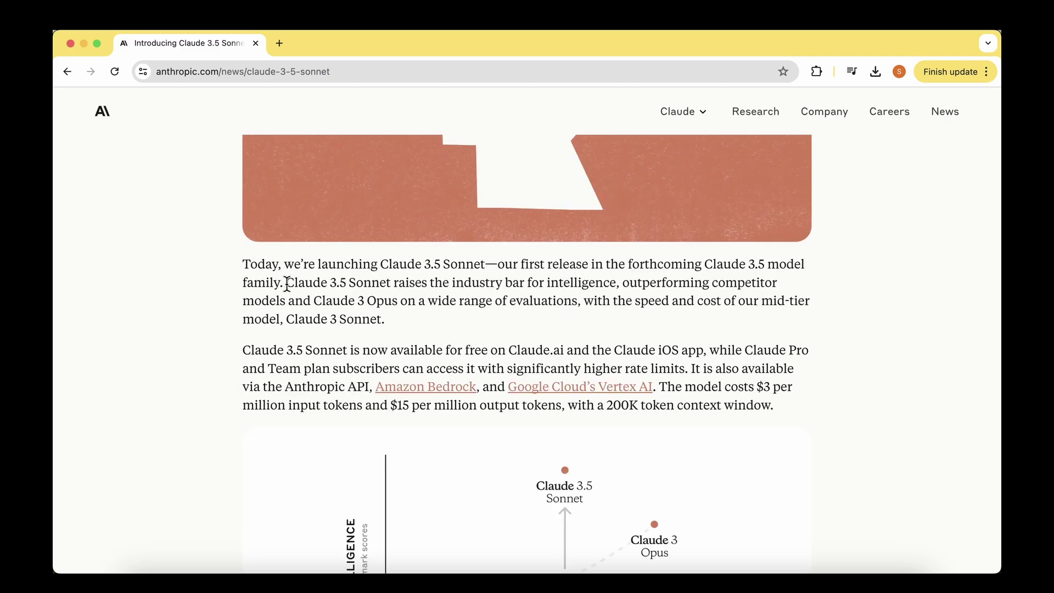
{"action": "mouse_move", "coordinate": [287, 283]}
{"action": "left_mouse_down"}
{"action": "mouse_move", "coordinate": [778, 283]}
{"action": "mouse_move", "coordinate": [282, 302]}
{"action": "left_mouse_up"}
{"action": "left_click", "coordinate": [280, 300]}
{"action": "left_click_drag", "start_coordinate": [714, 283], "coordinate": [285, 296]}
{"action": "left_click", "coordinate": [202, 353]}
Scroll the intro and highlight the phrase 'intelligence, outperforming'.
{"action": "scroll", "coordinate": [202, 357], "scroll_direction": "down", "scroll_amount": 10}
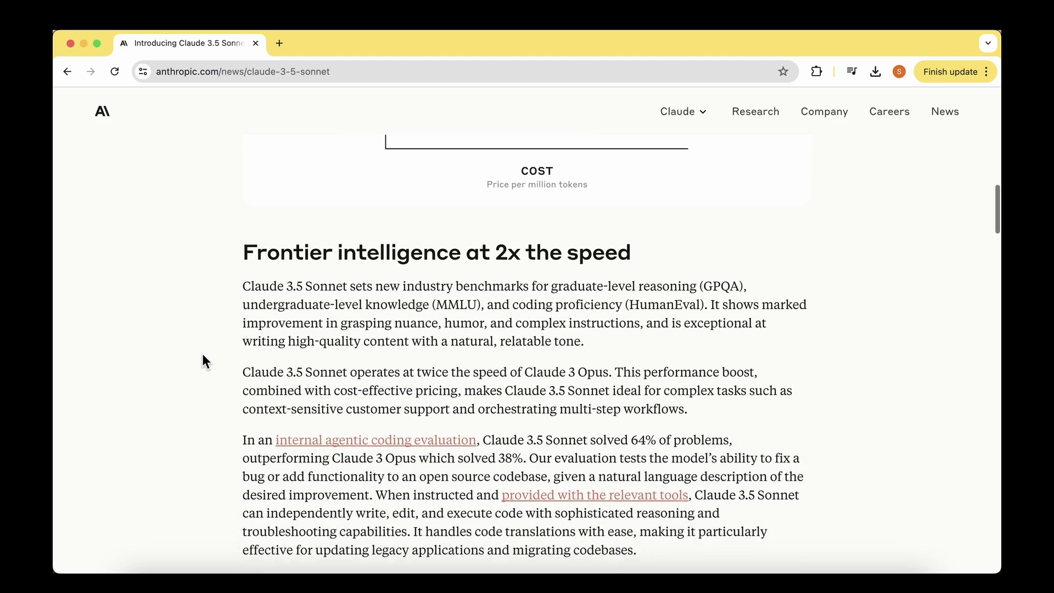
{"action": "scroll", "coordinate": [202, 361], "scroll_direction": "down", "scroll_amount": 4}
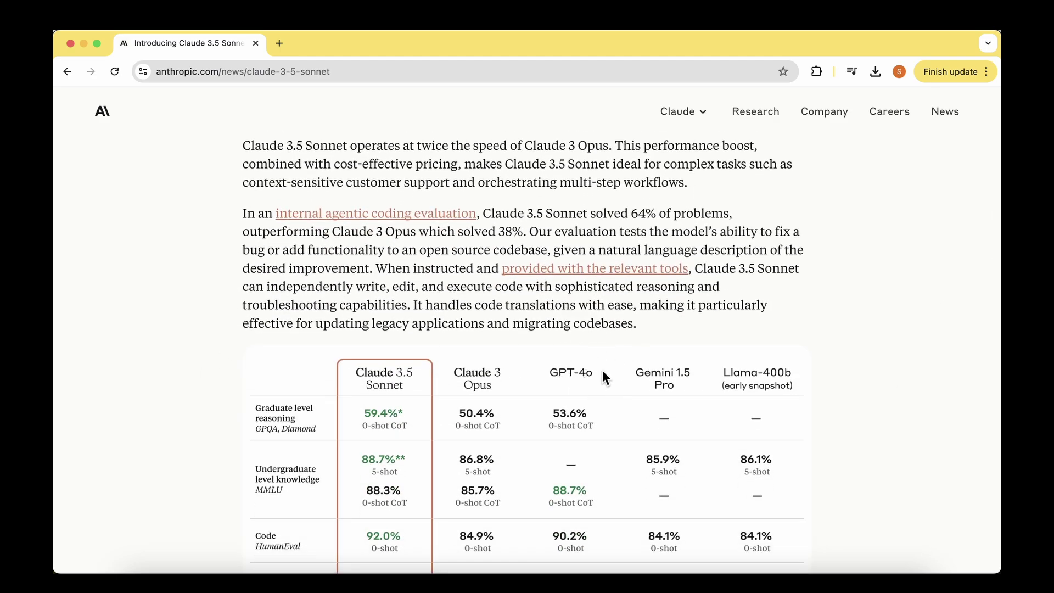
{"action": "scroll", "coordinate": [581, 384], "scroll_direction": "up", "scroll_amount": 12}
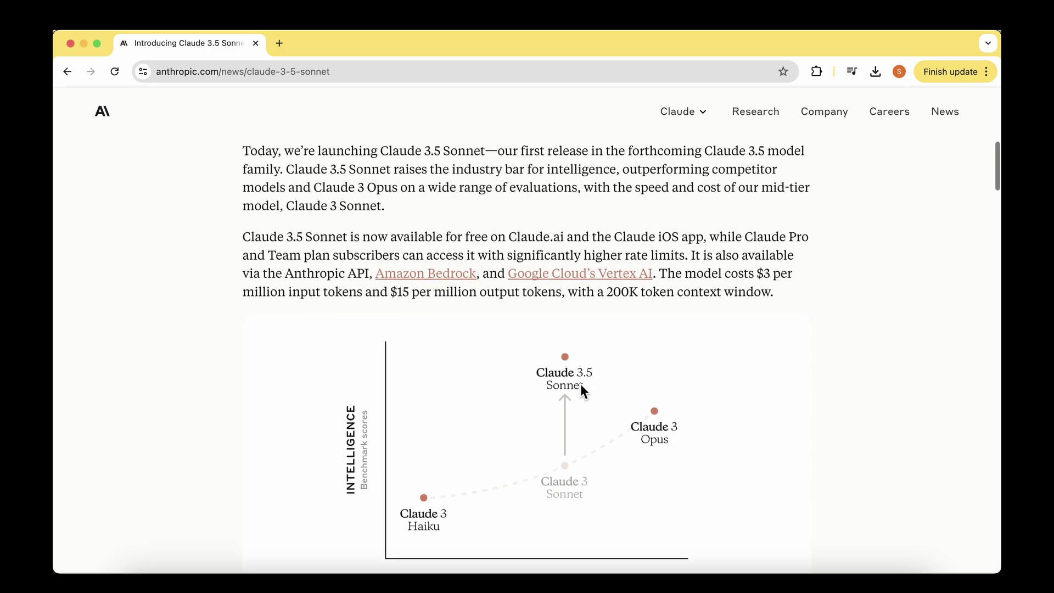
{"action": "scroll", "coordinate": [581, 383], "scroll_direction": "up", "scroll_amount": 2}
{"action": "double_click", "coordinate": [582, 287]}
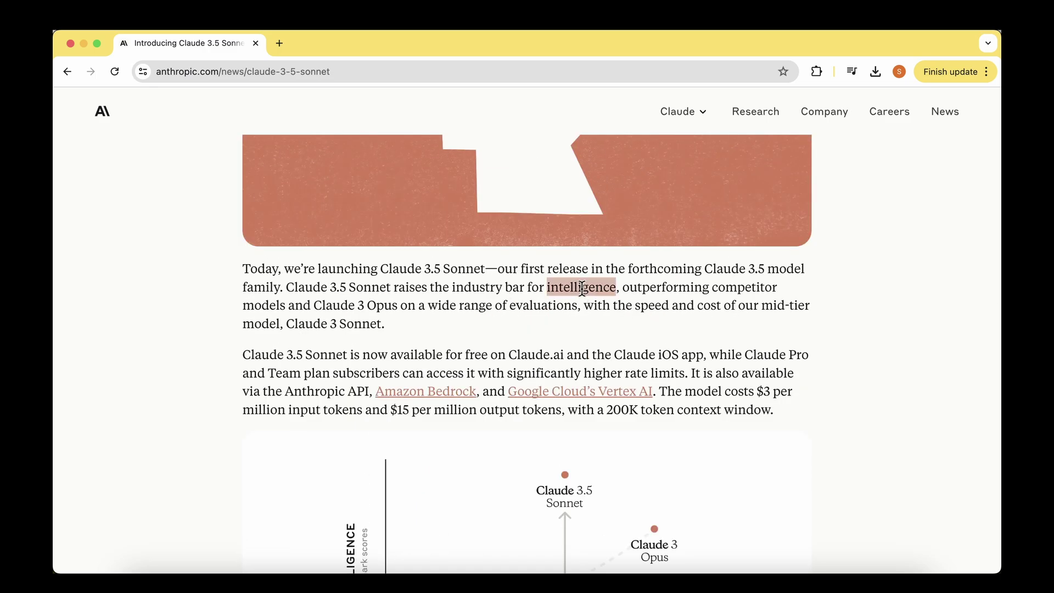
{"action": "left_click_drag", "start_coordinate": [582, 288], "coordinate": [663, 282]}
{"action": "left_click", "coordinate": [664, 282]}
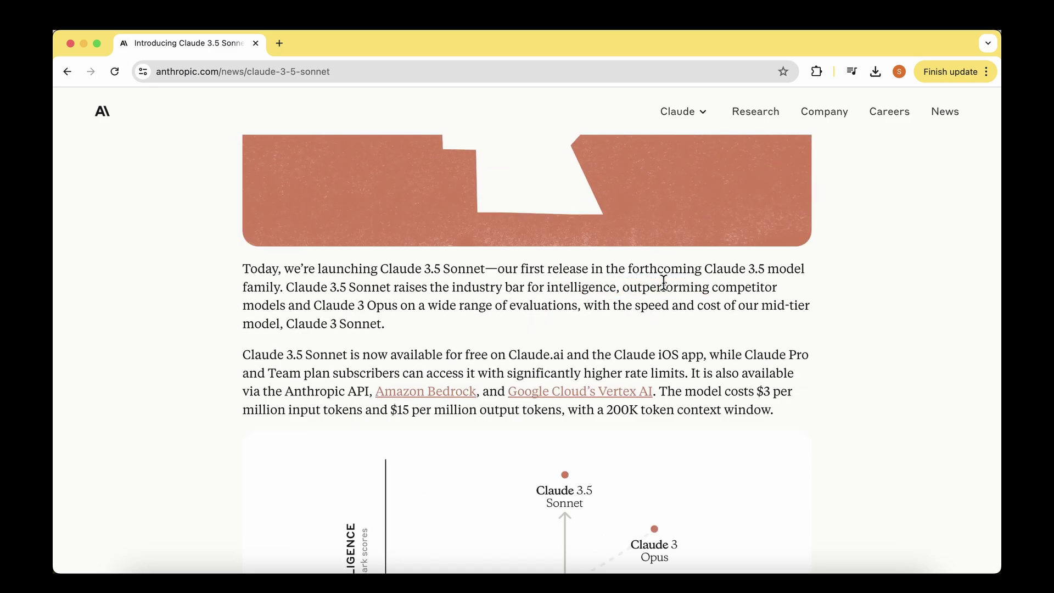
Highlight the Claude 3 Opus mention, the range of evaluations, and the free-availability sentence.
{"action": "double_click", "coordinate": [336, 306]}
{"action": "left_click_drag", "start_coordinate": [337, 305], "coordinate": [379, 306]}
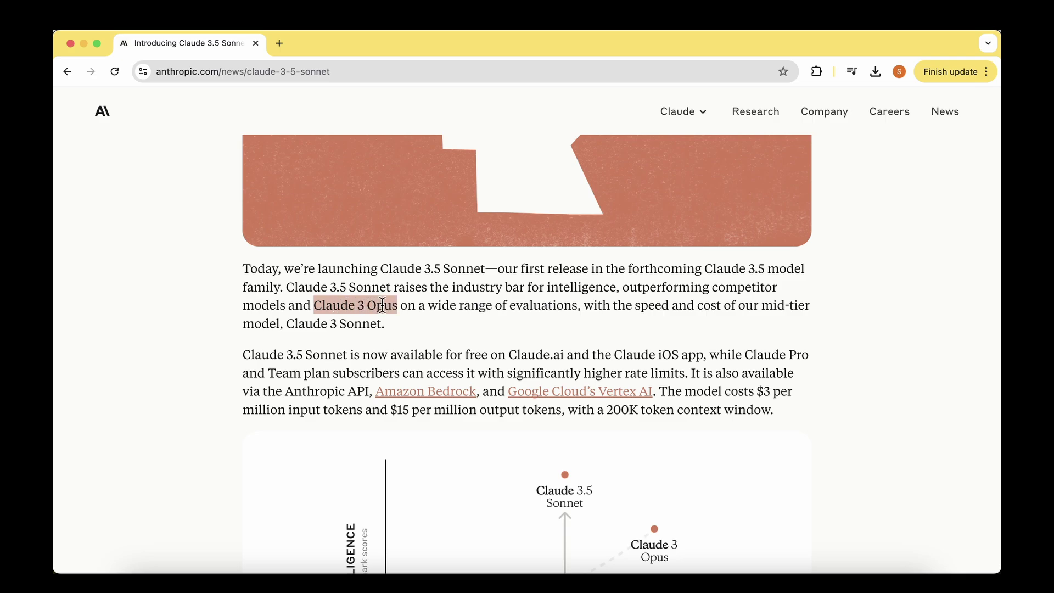
{"action": "left_click", "coordinate": [477, 303]}
{"action": "left_click_drag", "start_coordinate": [478, 303], "coordinate": [591, 305]}
{"action": "left_click", "coordinate": [502, 324]}
{"action": "scroll", "coordinate": [248, 282], "scroll_direction": "down", "scroll_amount": 3}
{"action": "left_click_drag", "start_coordinate": [248, 283], "coordinate": [564, 277]}
{"action": "left_click", "coordinate": [581, 278]}
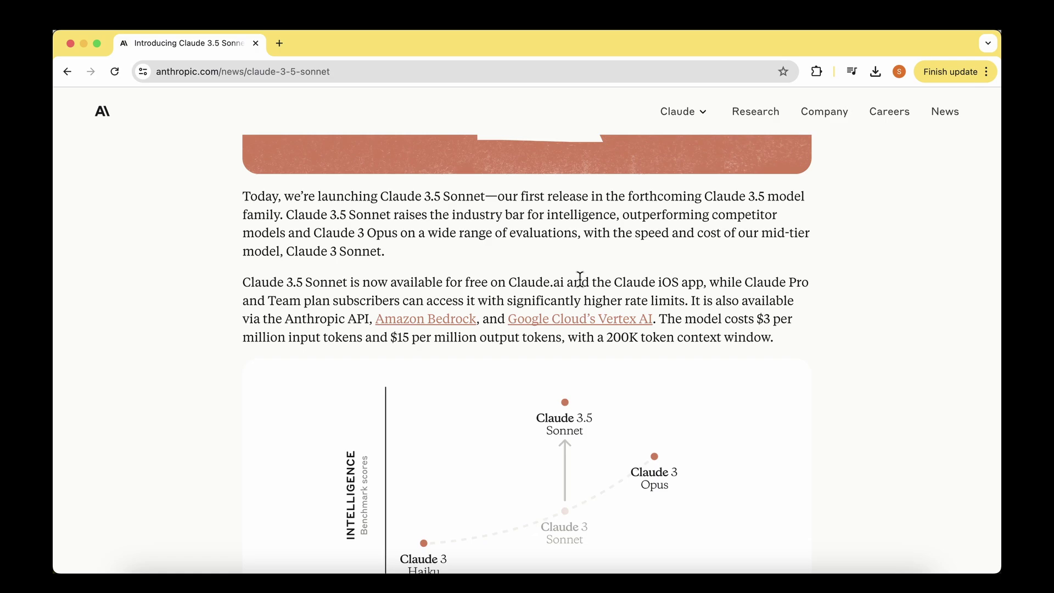
Highlight 'Claude 3.5 Sonnet' at the paragraph start and continue down to Frontier intelligence.
{"action": "scroll", "coordinate": [835, 312], "scroll_direction": "down", "scroll_amount": 2}
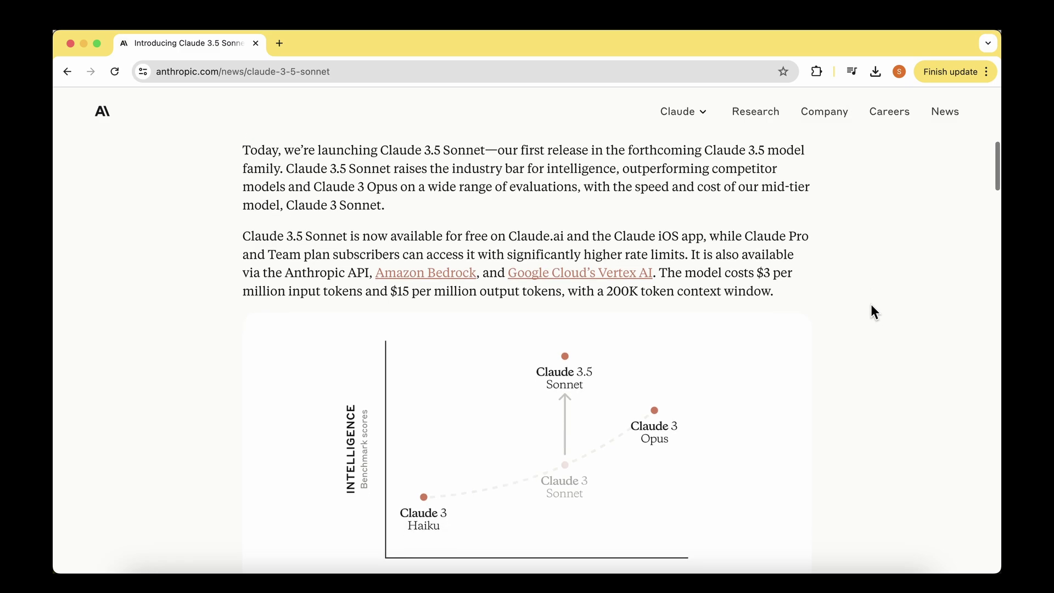
{"action": "left_click_drag", "start_coordinate": [245, 236], "coordinate": [346, 236]}
{"action": "left_click", "coordinate": [341, 236]}
{"action": "scroll", "coordinate": [432, 198], "scroll_direction": "down", "scroll_amount": 10}
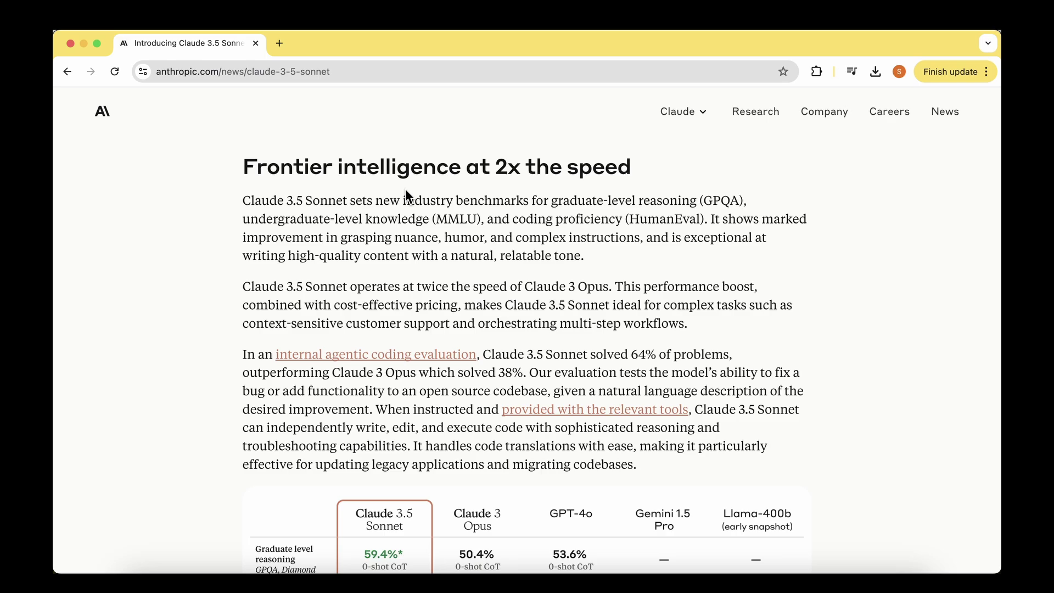
Highlight '2x the speed', 'Claude 3.5 Sonnet' and 'sets new industry benchmarks'.
{"action": "left_click_drag", "start_coordinate": [494, 167], "coordinate": [633, 170]}
{"action": "double_click", "coordinate": [263, 199]}
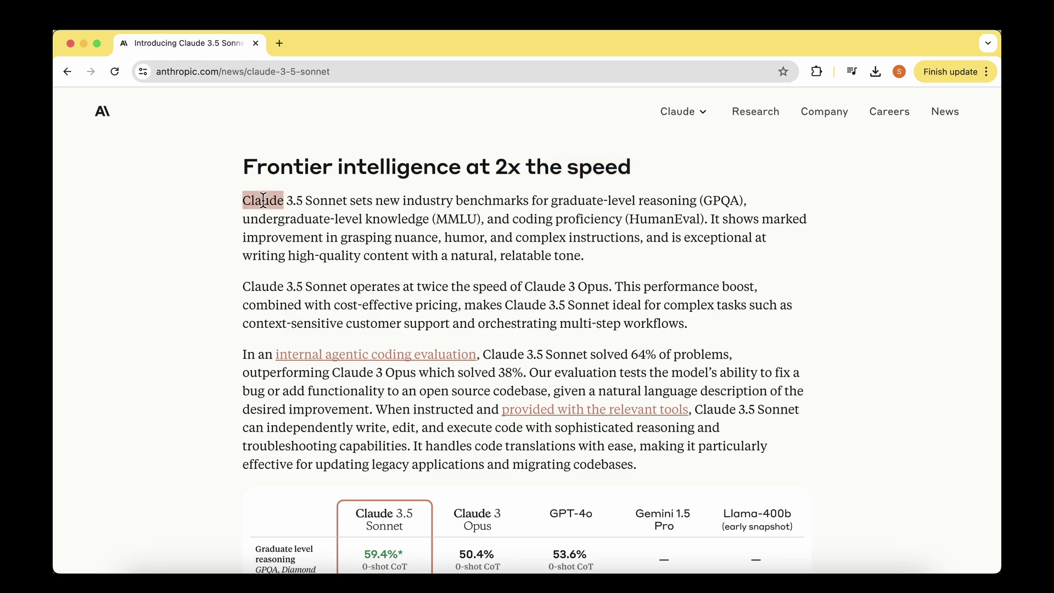
{"action": "left_click_drag", "start_coordinate": [263, 200], "coordinate": [320, 200]}
{"action": "left_click", "coordinate": [409, 225]}
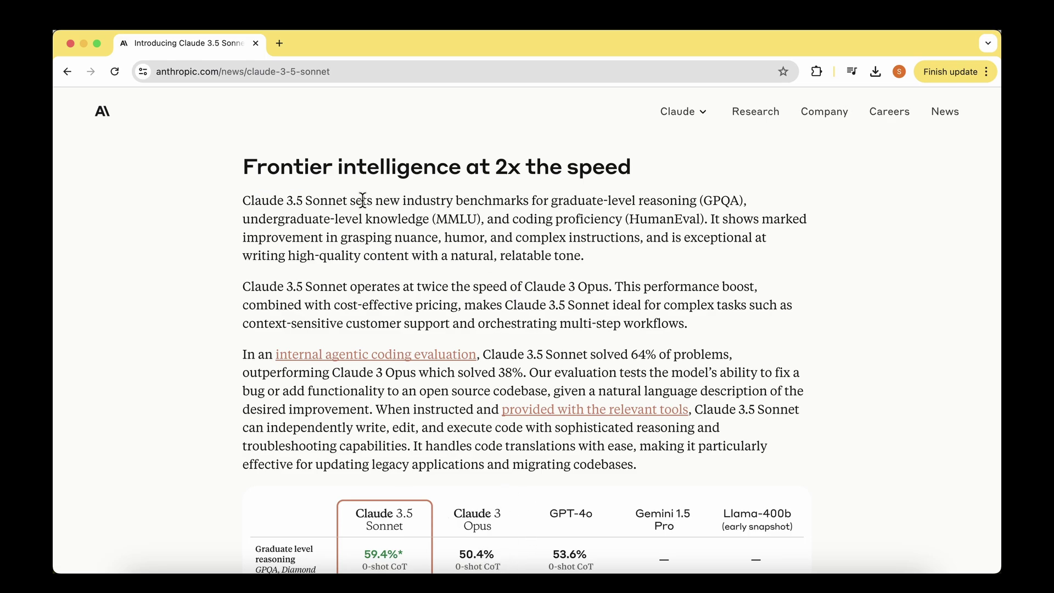
{"action": "left_click_drag", "start_coordinate": [362, 200], "coordinate": [494, 200]}
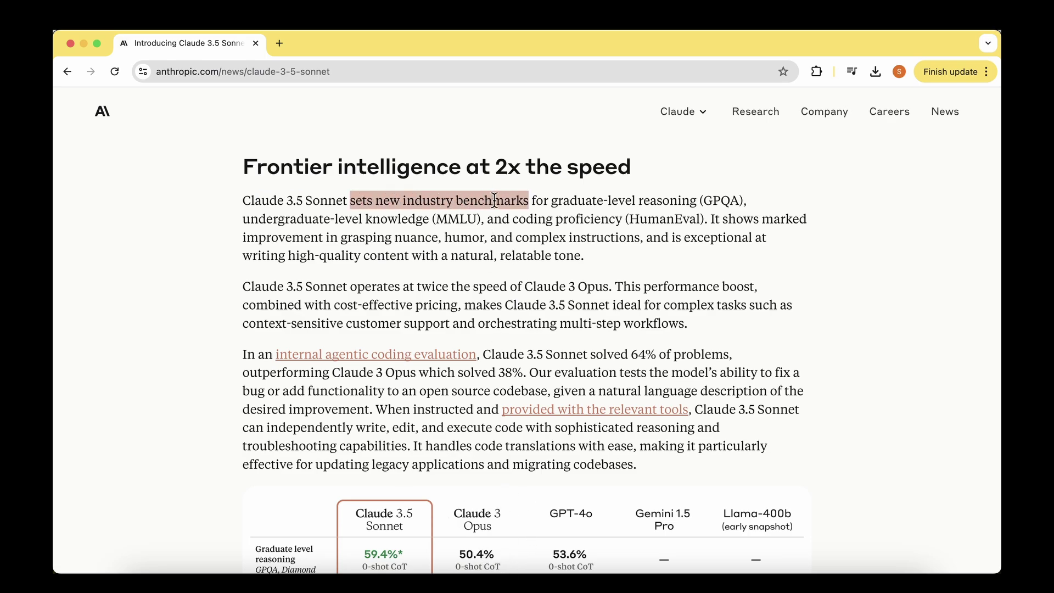
Highlight graduate-level reasoning, undergraduate-level knowledge and coding proficiency, then scroll to the benchmark table.
{"action": "double_click", "coordinate": [578, 200]}
{"action": "left_click_drag", "start_coordinate": [578, 200], "coordinate": [658, 199]}
{"action": "double_click", "coordinate": [306, 220]}
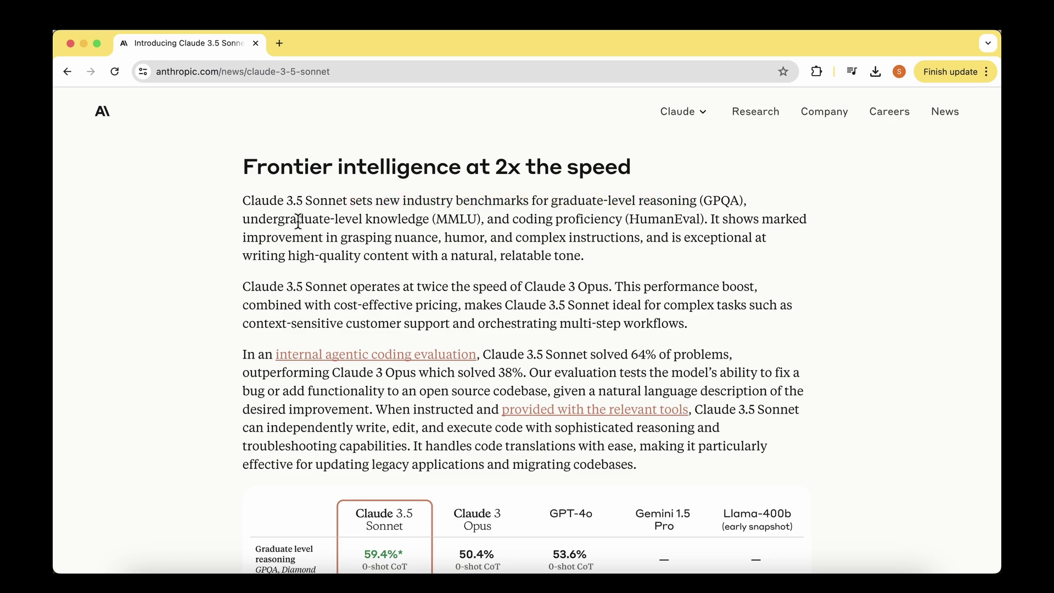
{"action": "left_click_drag", "start_coordinate": [306, 220], "coordinate": [424, 219]}
{"action": "double_click", "coordinate": [531, 219]}
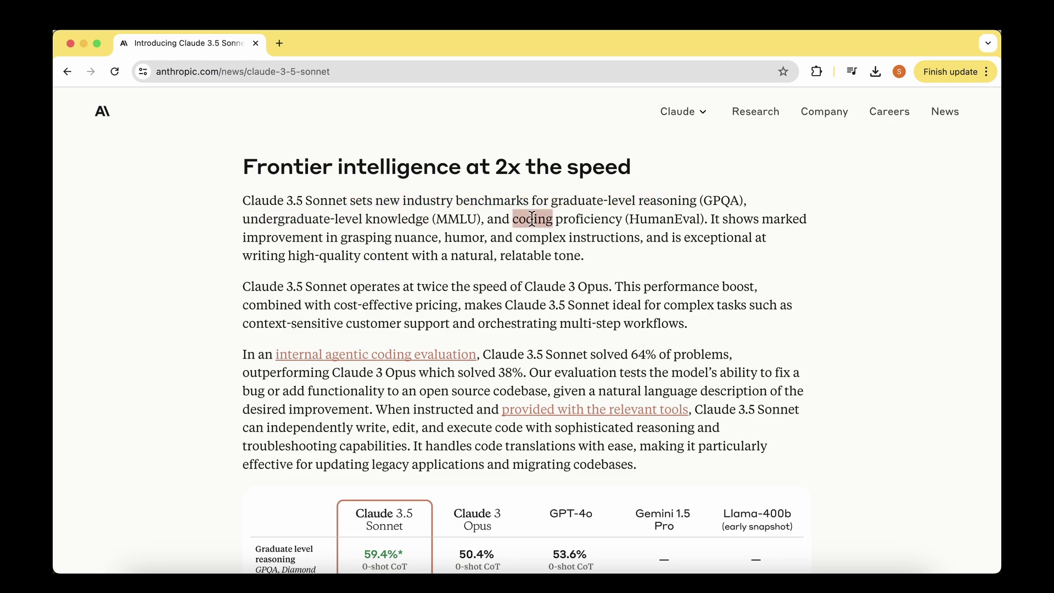
{"action": "left_click_drag", "start_coordinate": [532, 218], "coordinate": [621, 219]}
{"action": "left_click", "coordinate": [713, 265]}
{"action": "scroll", "coordinate": [884, 295], "scroll_direction": "down", "scroll_amount": 5}
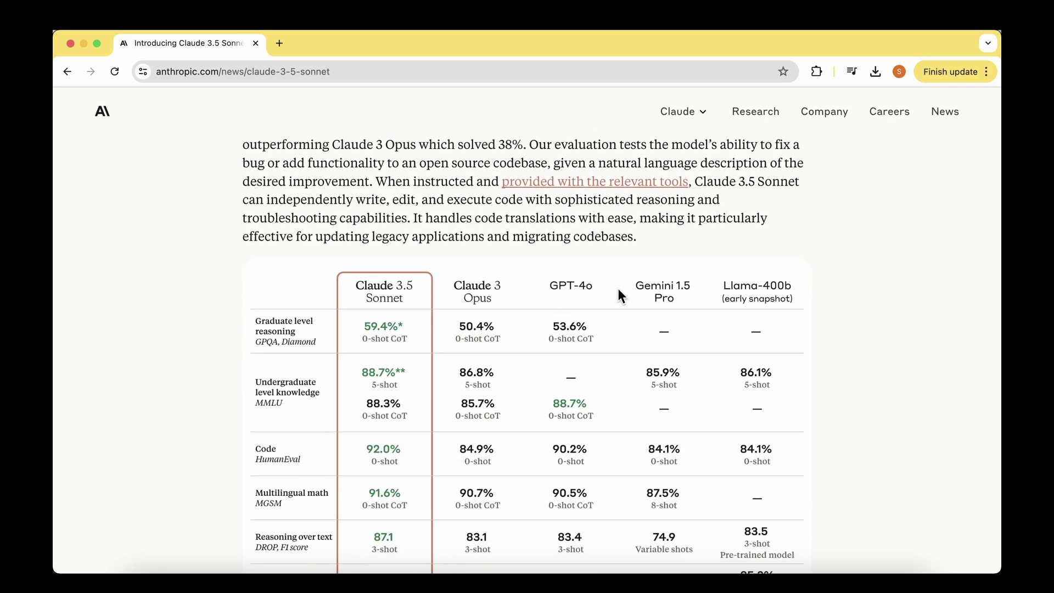
Scroll down through the benchmark table to its footnotes and back over the rows.
{"action": "scroll", "coordinate": [581, 319], "scroll_direction": "down", "scroll_amount": 3}
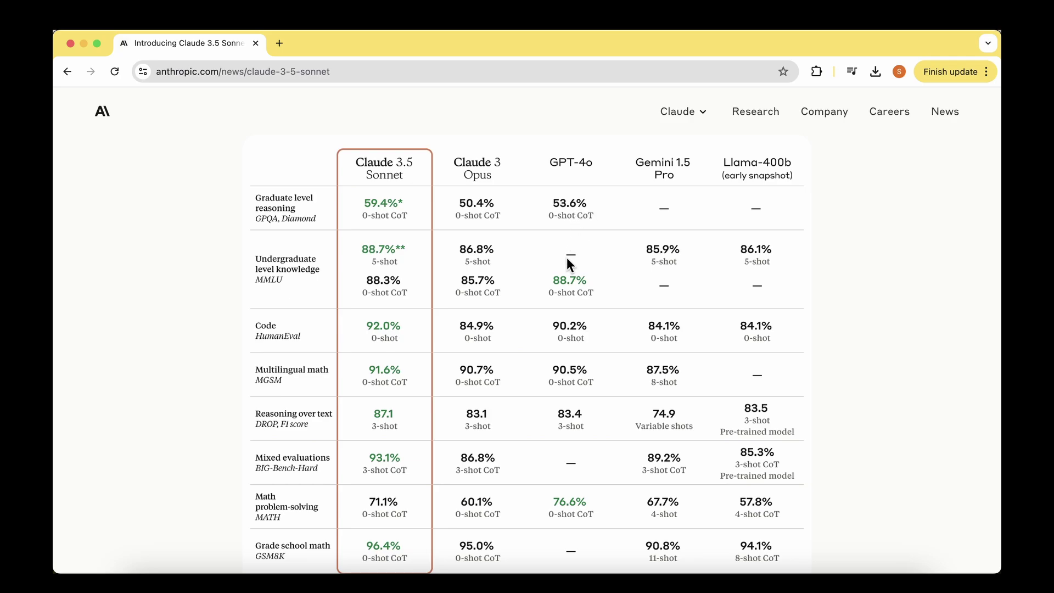
{"action": "scroll", "coordinate": [566, 258], "scroll_direction": "down", "scroll_amount": 1}
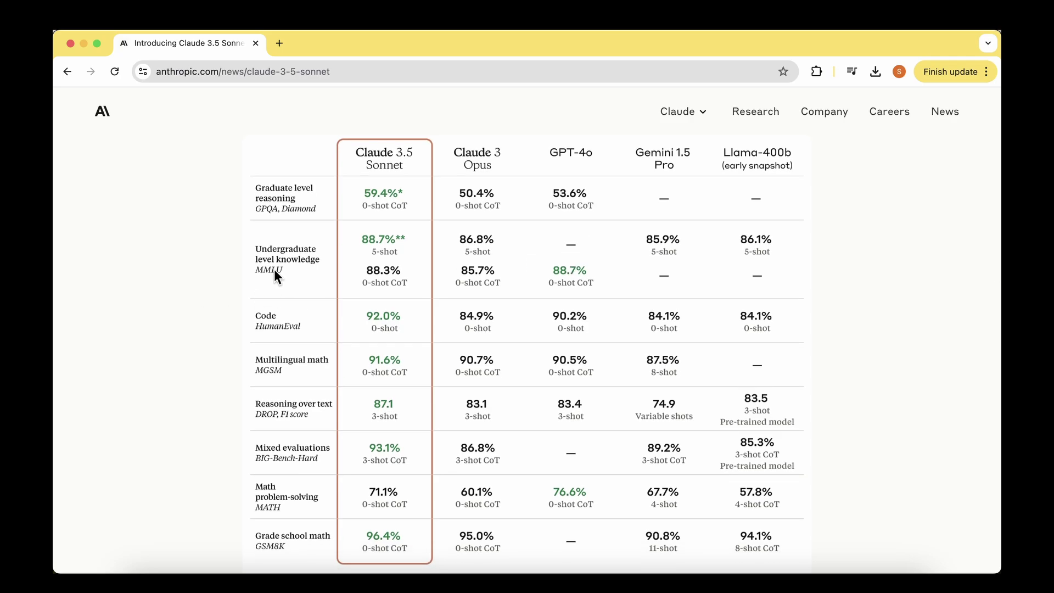
{"action": "scroll", "coordinate": [283, 268], "scroll_direction": "down", "scroll_amount": 2}
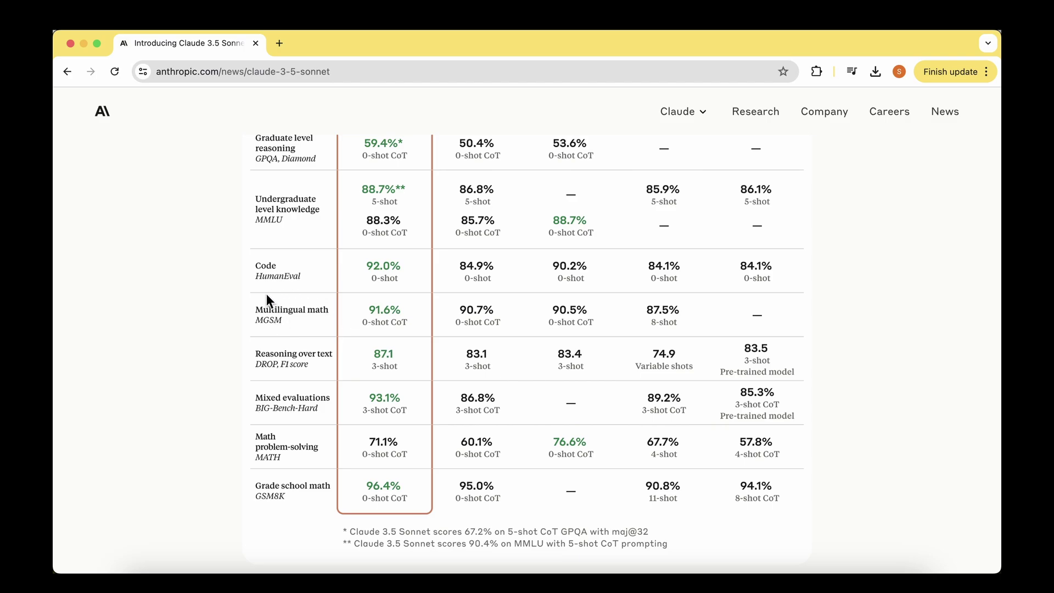
{"action": "scroll", "coordinate": [385, 286], "scroll_direction": "down", "scroll_amount": 2}
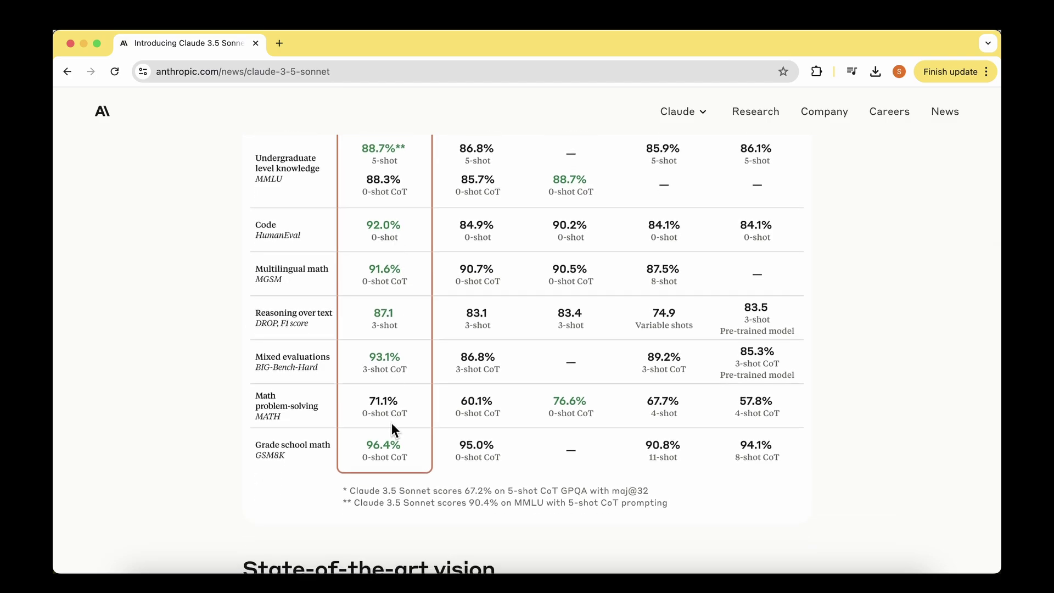
{"action": "scroll", "coordinate": [297, 431], "scroll_direction": "up", "scroll_amount": 1}
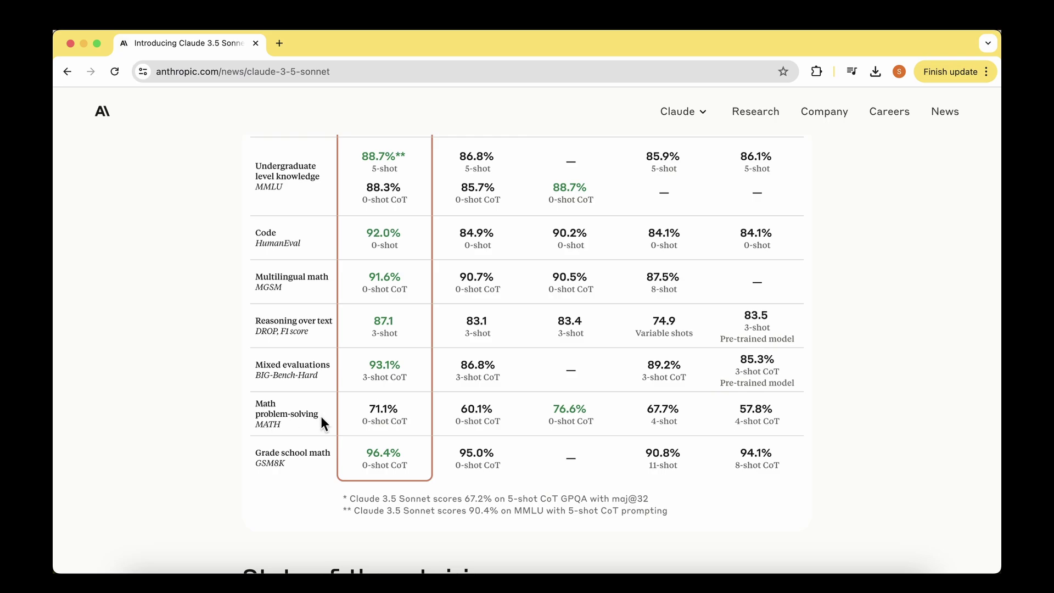
{"action": "scroll", "coordinate": [603, 439], "scroll_direction": "up", "scroll_amount": 2}
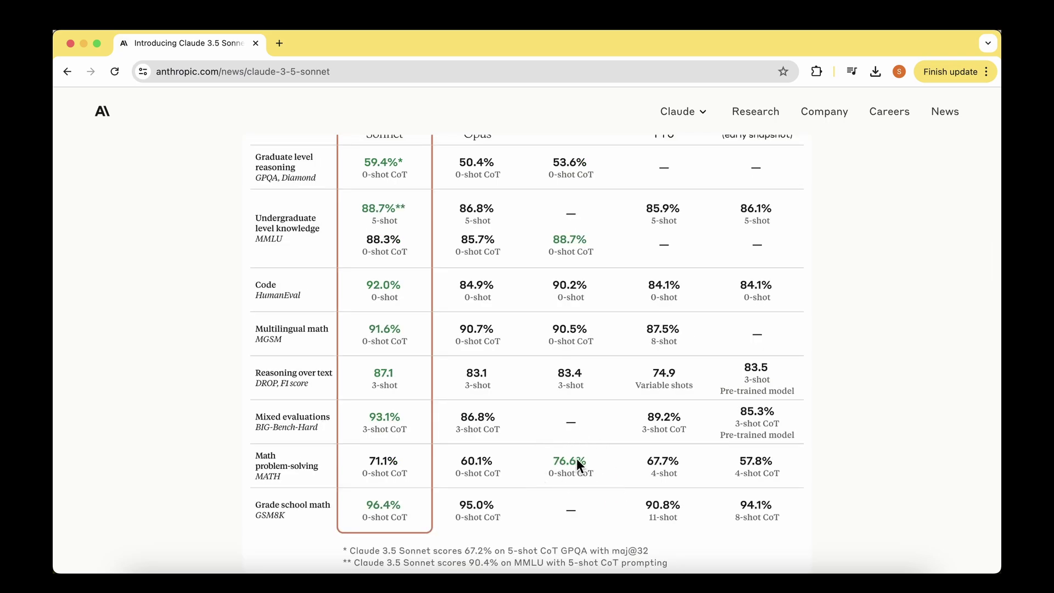
{"action": "scroll", "coordinate": [367, 464], "scroll_direction": "up", "scroll_amount": 8}
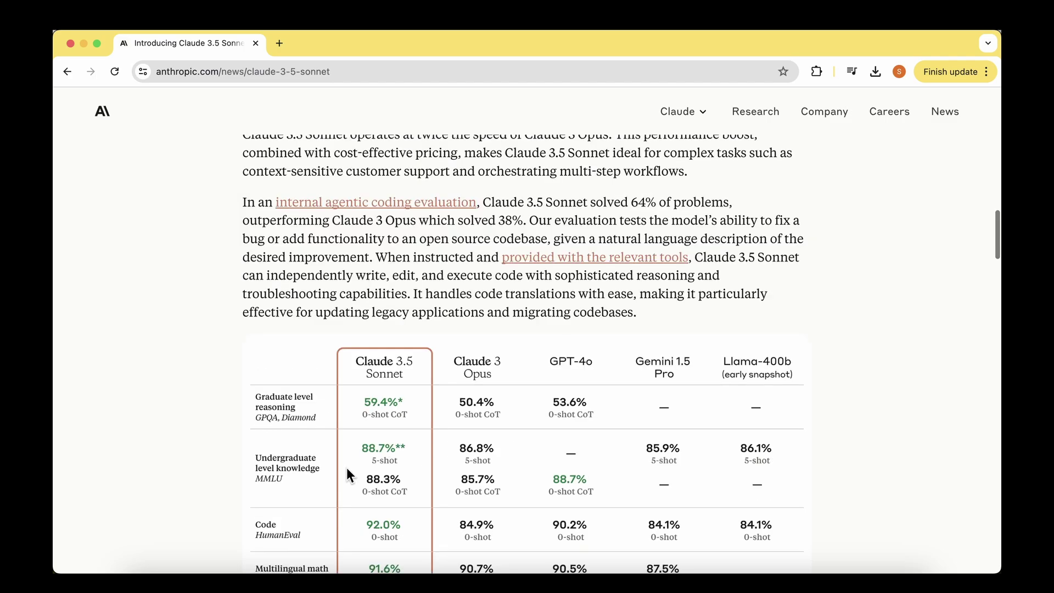
{"action": "scroll", "coordinate": [370, 390], "scroll_direction": "down", "scroll_amount": 9}
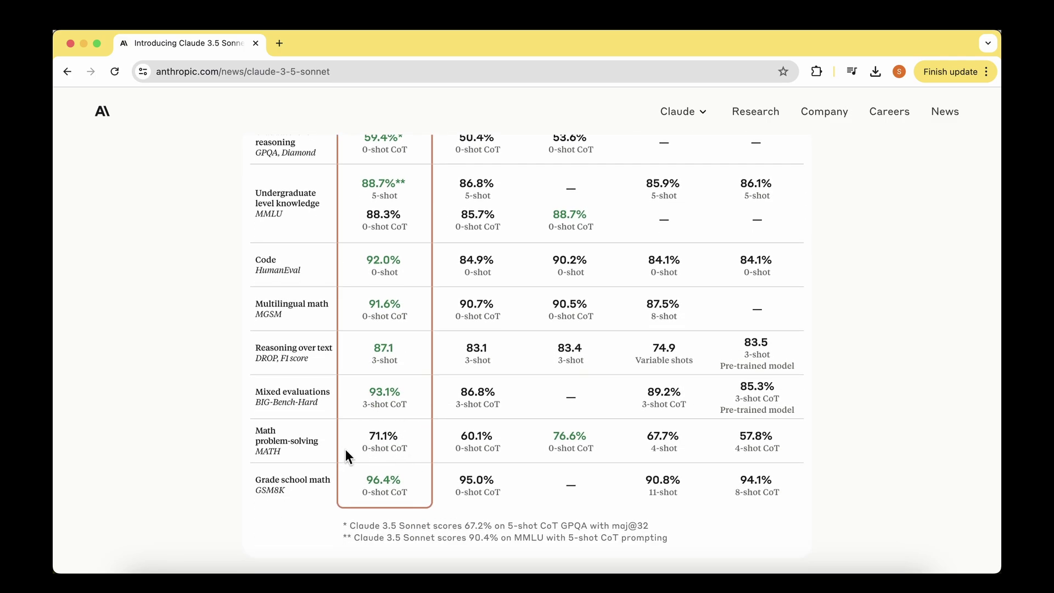
{"action": "scroll", "coordinate": [345, 449], "scroll_direction": "down", "scroll_amount": 3}
Open claude.ai in a new tab and continue signing in with the Google account.
{"action": "key", "text": "super+t"}
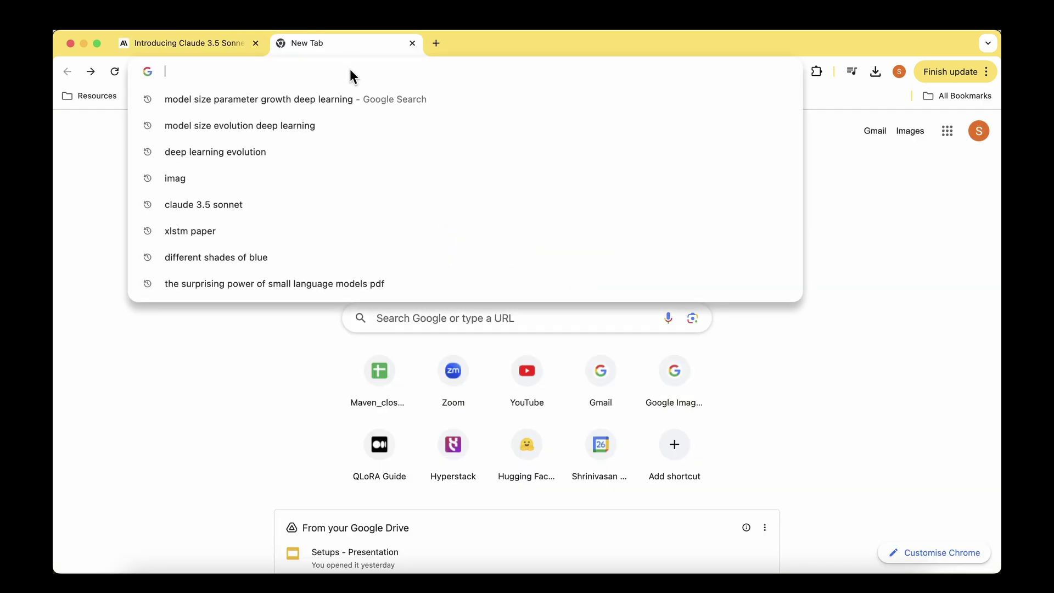
{"action": "type", "text": "claude.ai"}
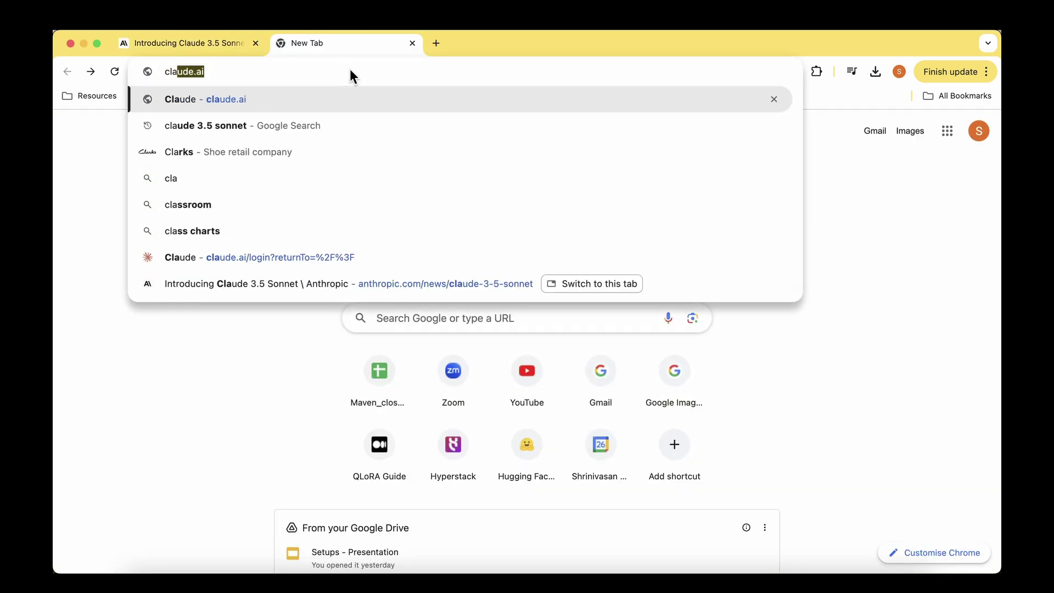
{"action": "key", "text": "Return"}
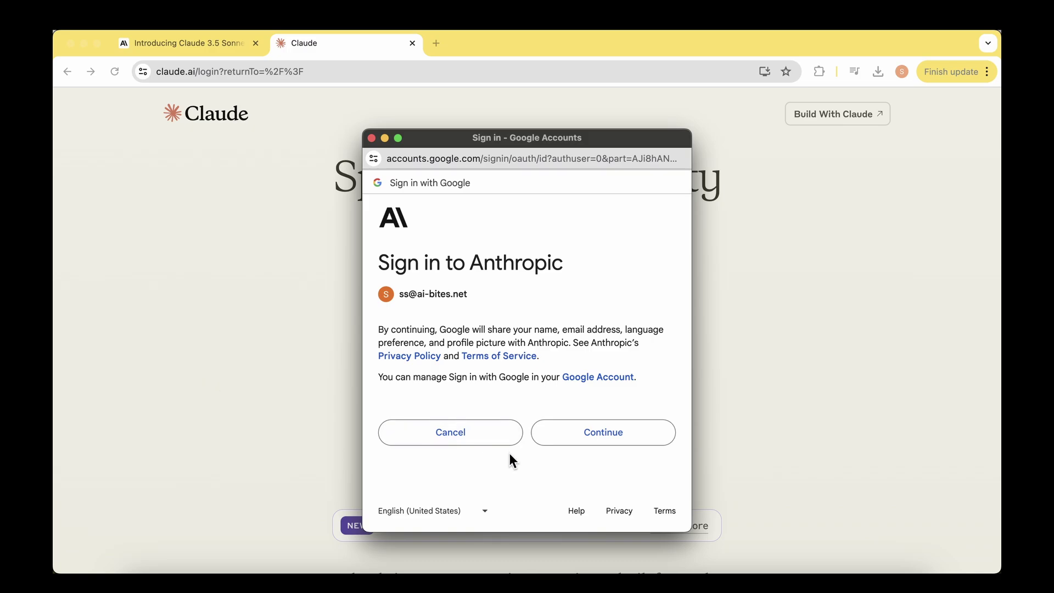
{"action": "left_click", "coordinate": [600, 434]}
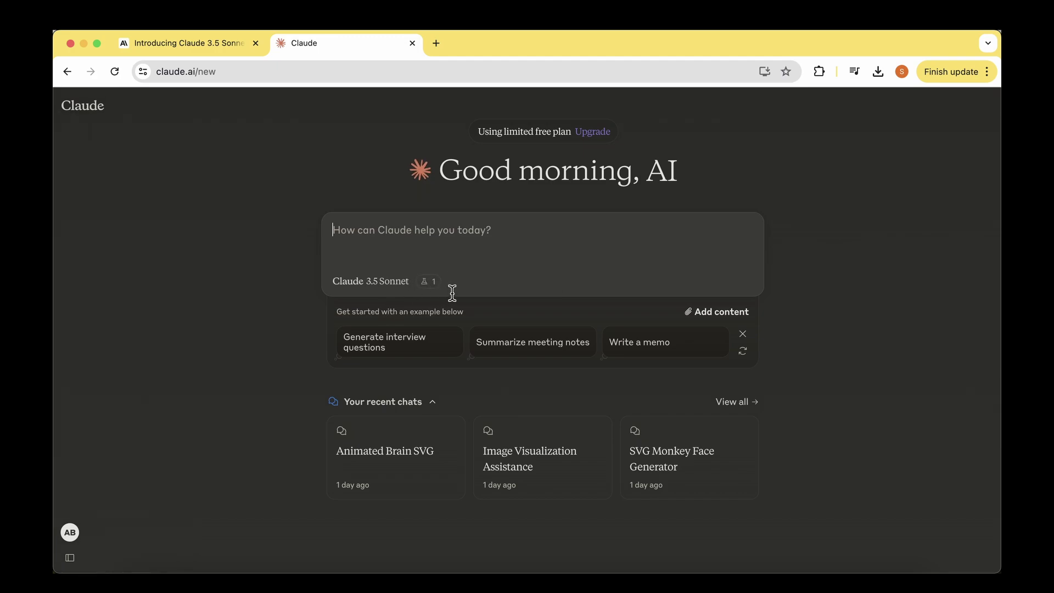
Open the account menu's Feature Preview settings to view the Artifacts toggle.
{"action": "mouse_move", "coordinate": [74, 527]}
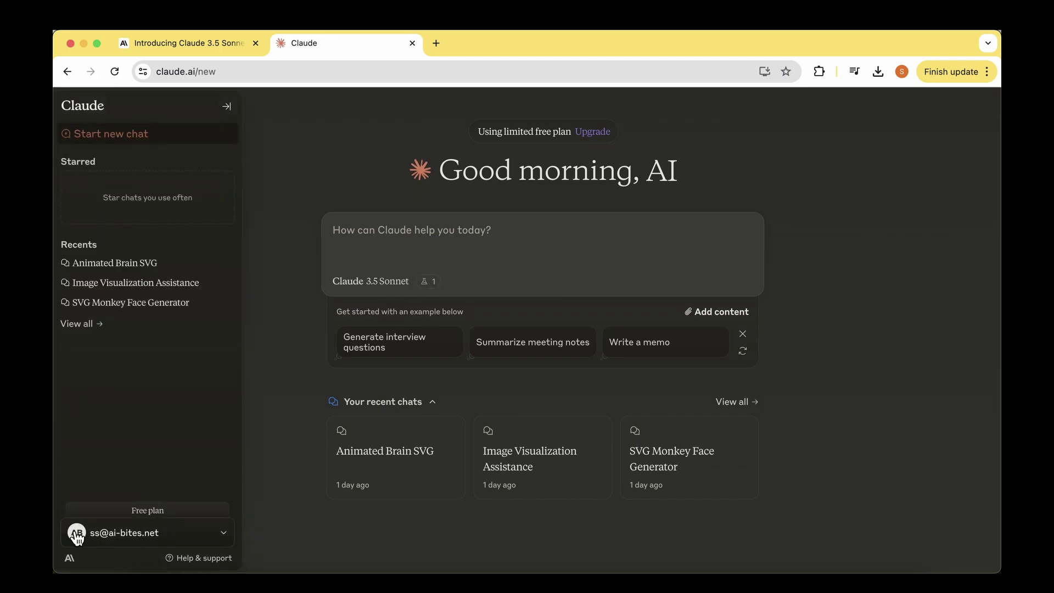
{"action": "left_click", "coordinate": [77, 537]}
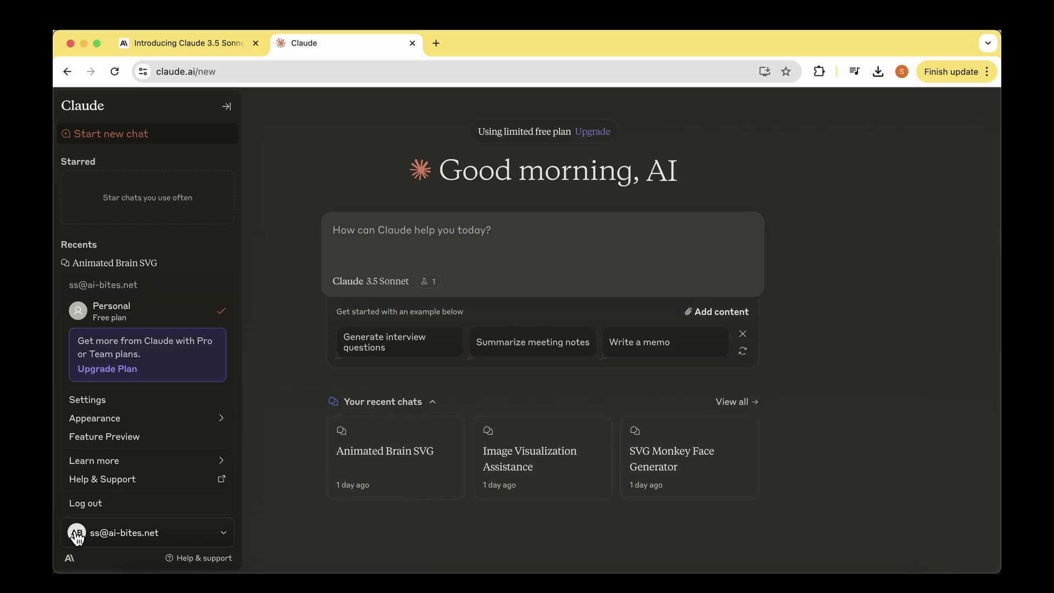
{"action": "left_click", "coordinate": [143, 437]}
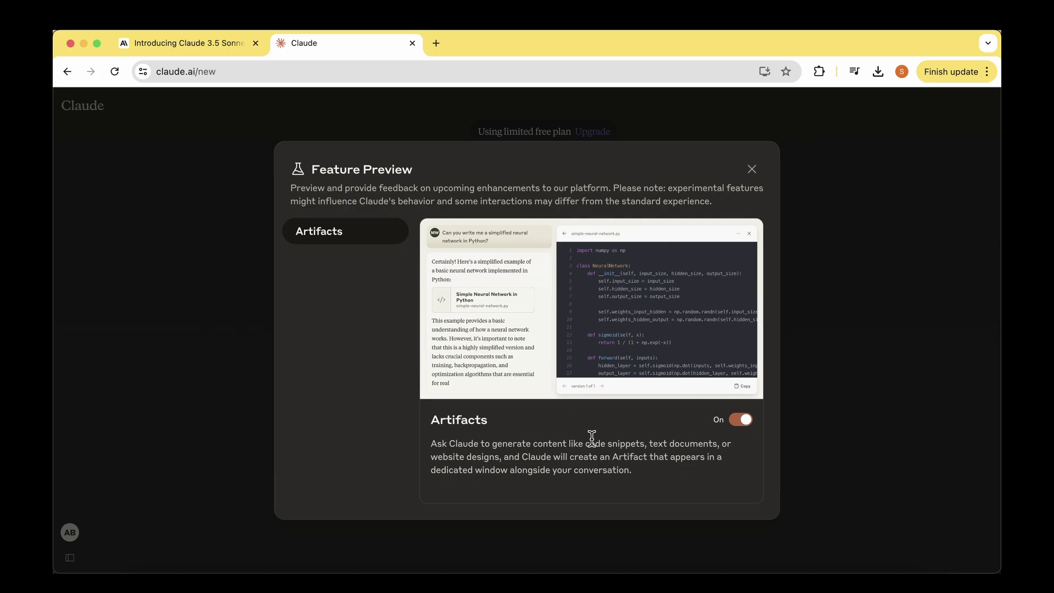
{"action": "key", "text": "super+1"}
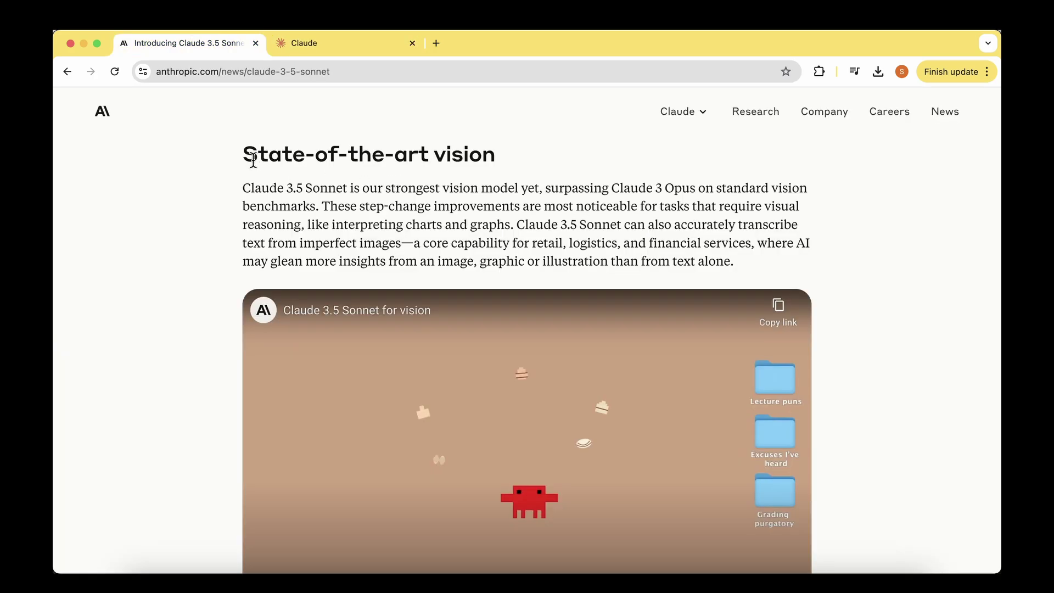
{"action": "left_click_drag", "start_coordinate": [248, 157], "coordinate": [500, 169]}
{"action": "left_click", "coordinate": [377, 210]}
{"action": "double_click", "coordinate": [260, 189]}
{"action": "left_click_drag", "start_coordinate": [261, 189], "coordinate": [687, 191]}
{"action": "double_click", "coordinate": [679, 189]}
{"action": "left_click", "coordinate": [720, 228]}
{"action": "scroll", "coordinate": [634, 211], "scroll_direction": "down", "scroll_amount": 1}
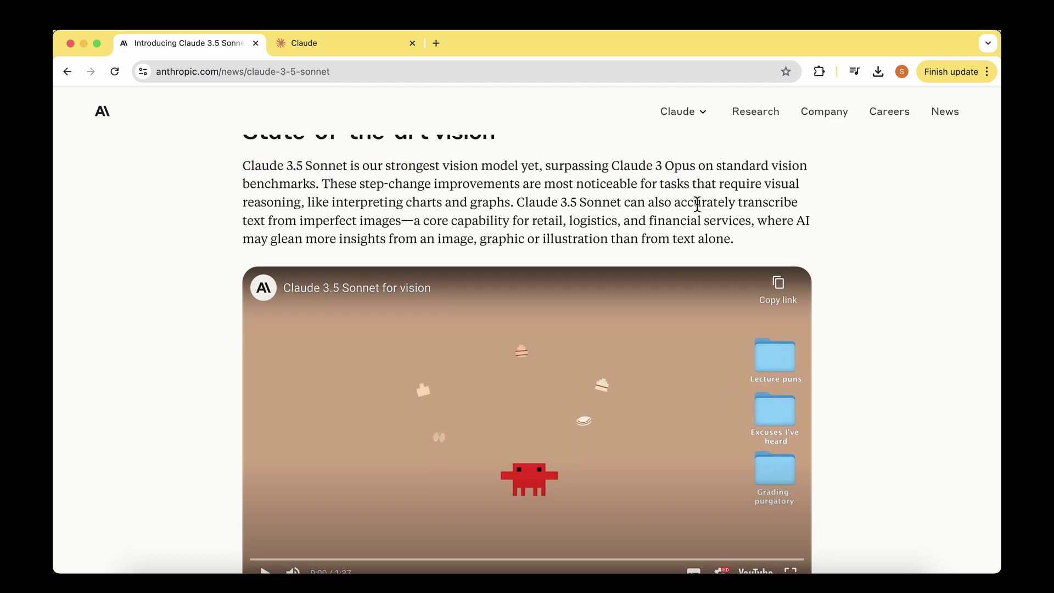
{"action": "left_click_drag", "start_coordinate": [698, 204], "coordinate": [386, 223]}
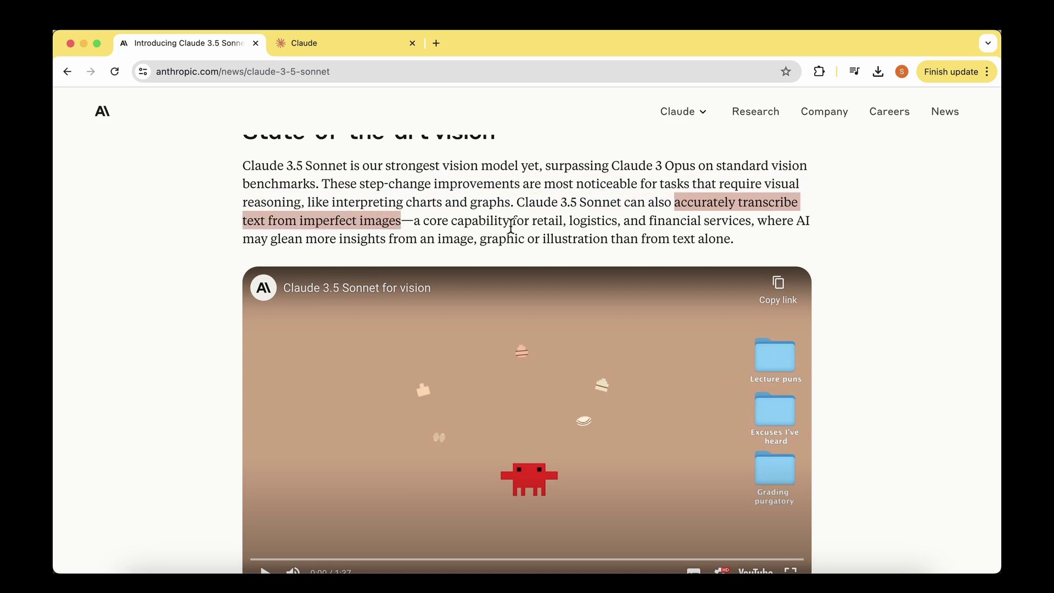
{"action": "double_click", "coordinate": [489, 222]}
{"action": "left_click_drag", "start_coordinate": [490, 223], "coordinate": [680, 223]}
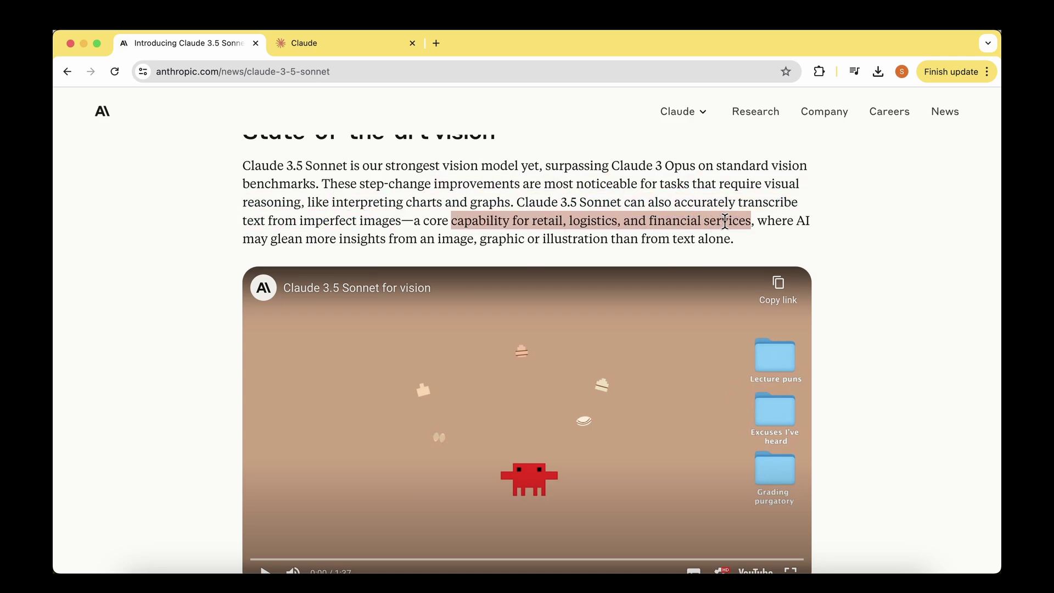
{"action": "left_click_drag", "start_coordinate": [725, 220], "coordinate": [719, 242]}
{"action": "left_click", "coordinate": [872, 253]}
Review the vision benchmark table, then switch to the Claude chat tab.
{"action": "scroll", "coordinate": [872, 253], "scroll_direction": "down", "scroll_amount": 7}
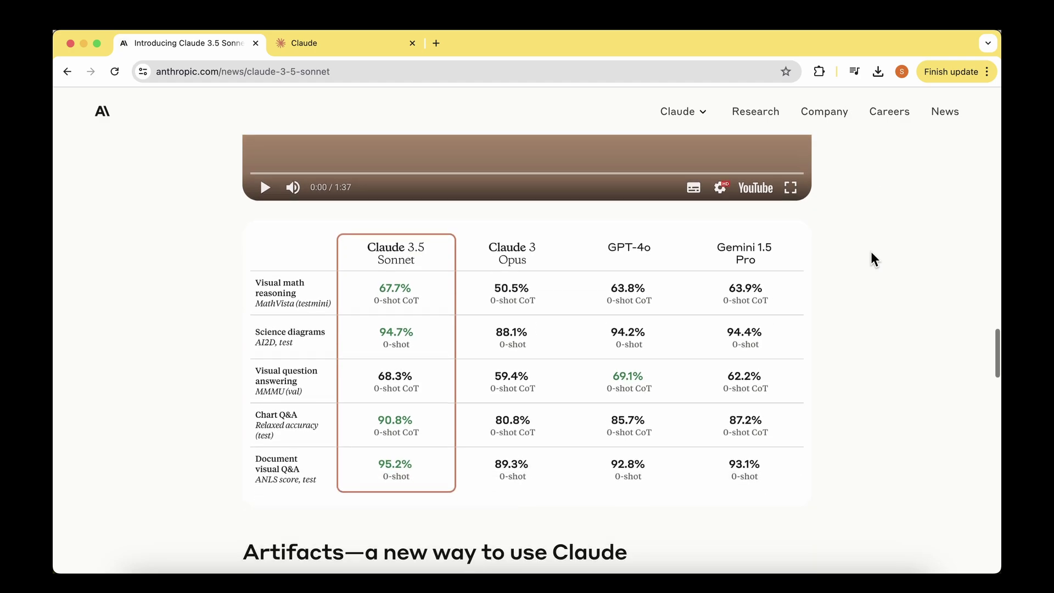
{"action": "scroll", "coordinate": [871, 254], "scroll_direction": "down", "scroll_amount": 3}
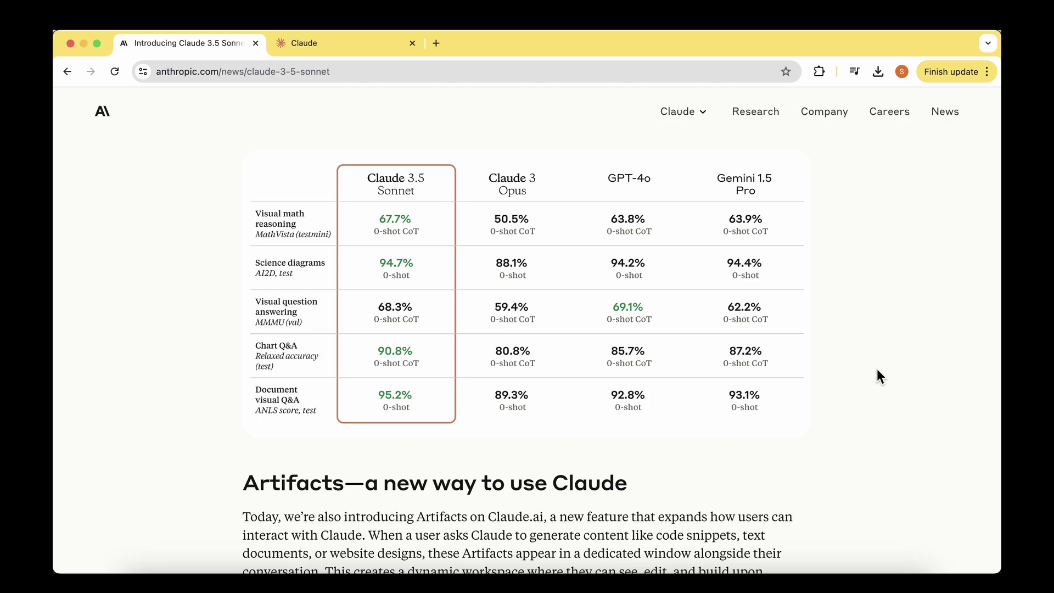
{"action": "scroll", "coordinate": [878, 376], "scroll_direction": "up", "scroll_amount": 5}
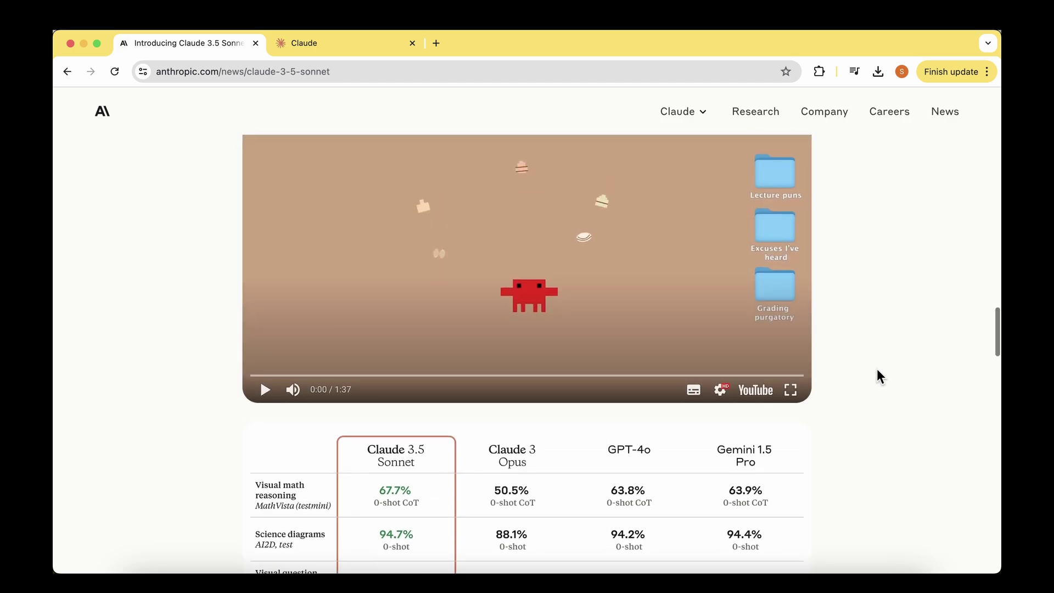
{"action": "scroll", "coordinate": [151, 313], "scroll_direction": "up", "scroll_amount": 4}
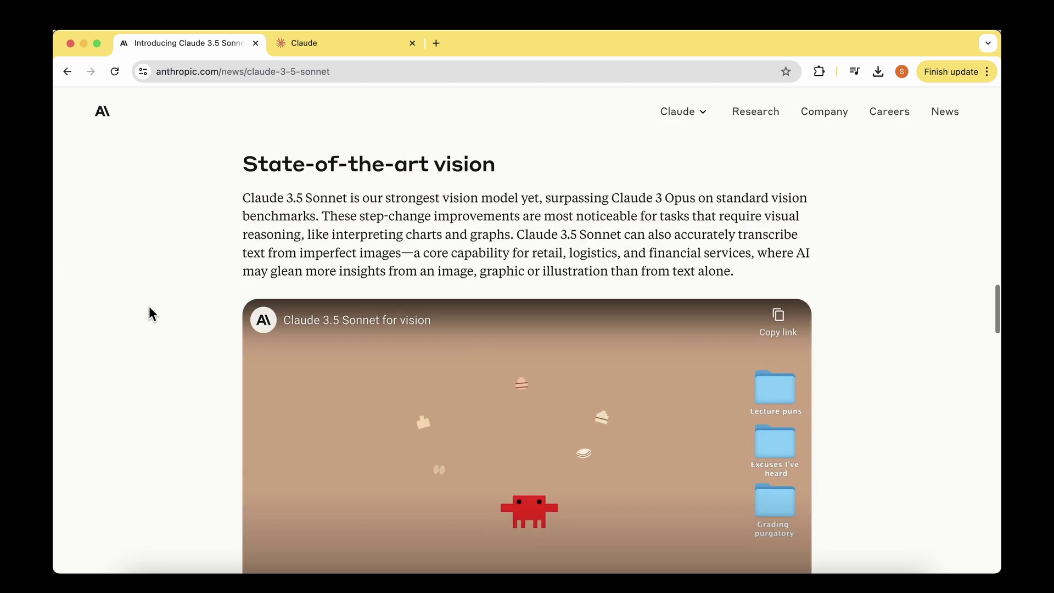
{"action": "left_click", "coordinate": [345, 49]}
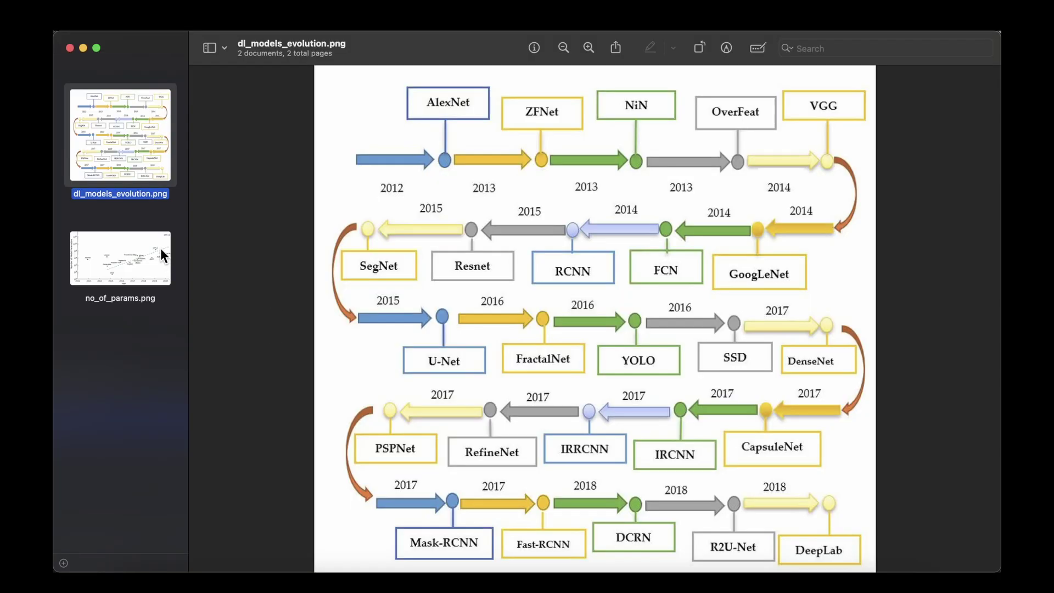
Compare no_of_params.png and dl_models_evolution.png by switching between them in Preview.
{"action": "left_click", "coordinate": [157, 256]}
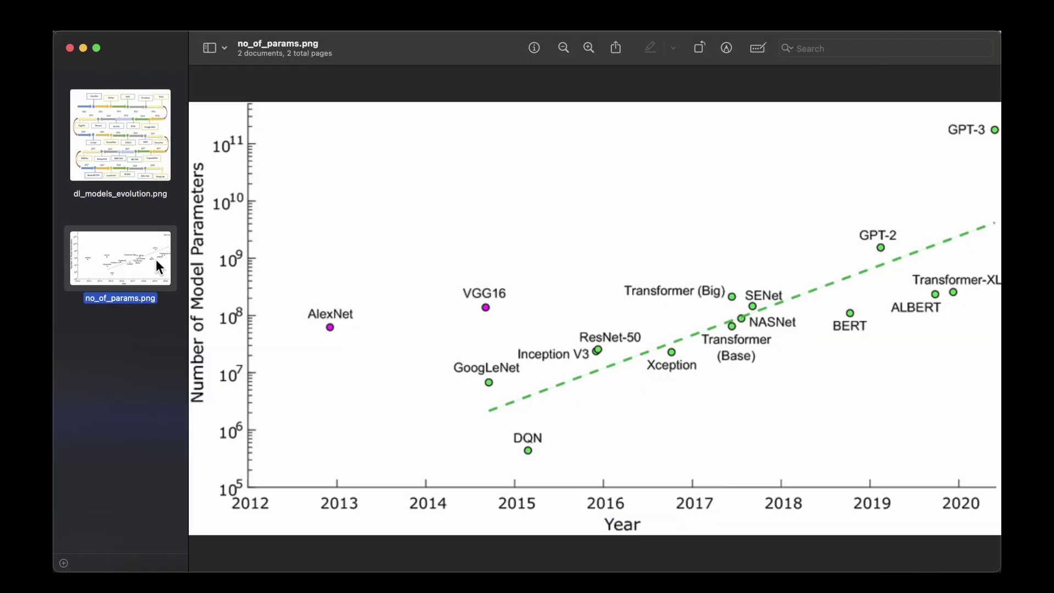
{"action": "left_click", "coordinate": [132, 141]}
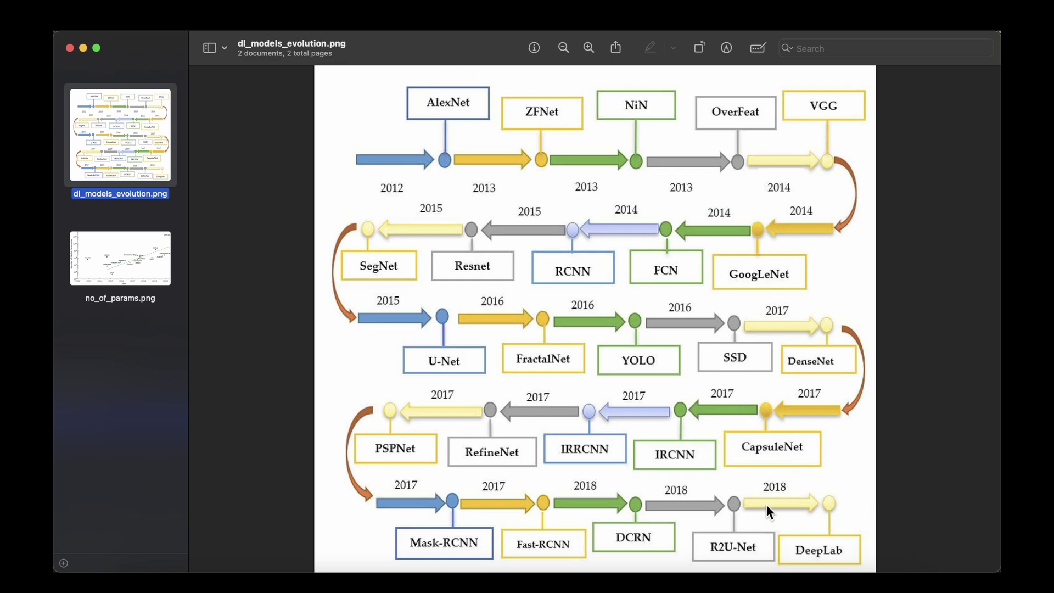
{"action": "left_click", "coordinate": [127, 269]}
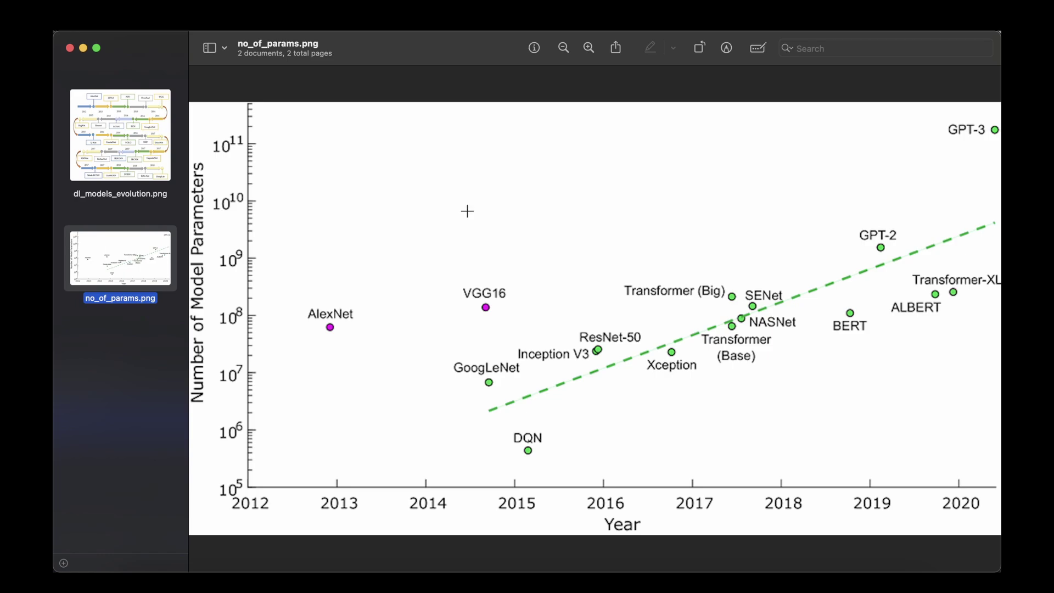
Close the image viewer and ask Claude 'what can you makeout from this data?'.
{"action": "left_click", "coordinate": [70, 48]}
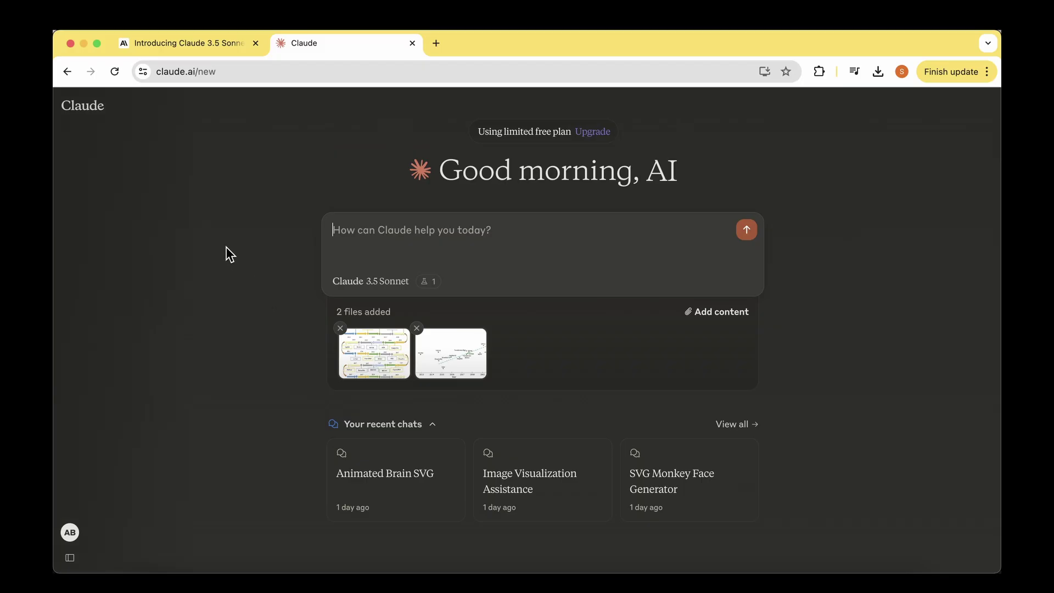
{"action": "type", "text": "w"}
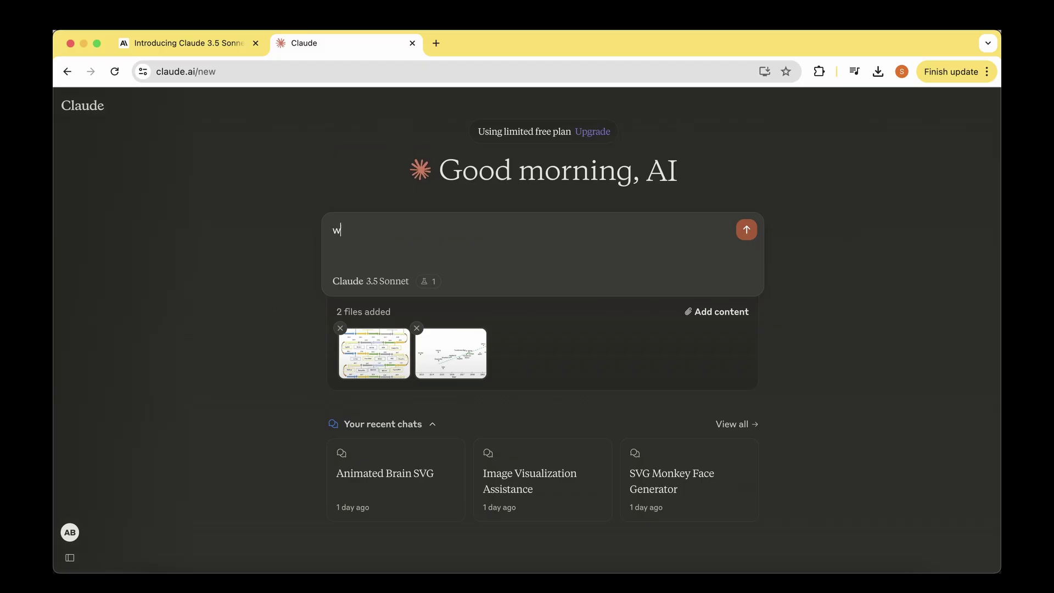
{"action": "type", "text": "hat"}
{"action": "type", "text": "can you makeout from this data?"}
{"action": "key", "text": "Return"}
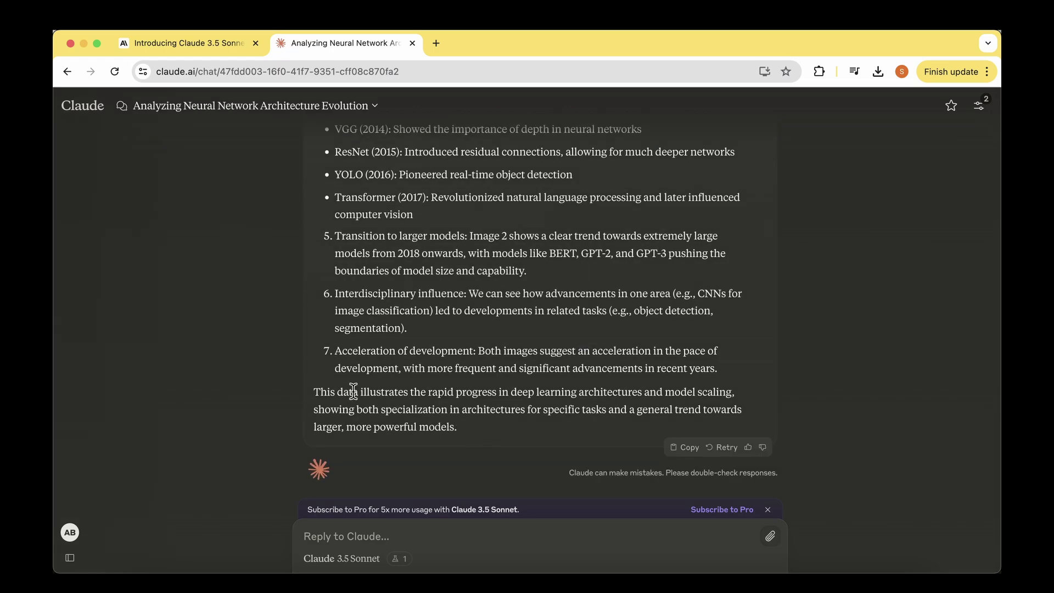
Highlight the reply's rapid-progress summary and the 'Increasing model complexity' point.
{"action": "left_click_drag", "start_coordinate": [378, 389], "coordinate": [483, 419]}
{"action": "double_click", "coordinate": [456, 393]}
{"action": "scroll", "coordinate": [558, 328], "scroll_direction": "up", "scroll_amount": 7}
{"action": "scroll", "coordinate": [558, 329], "scroll_direction": "down", "scroll_amount": 3}
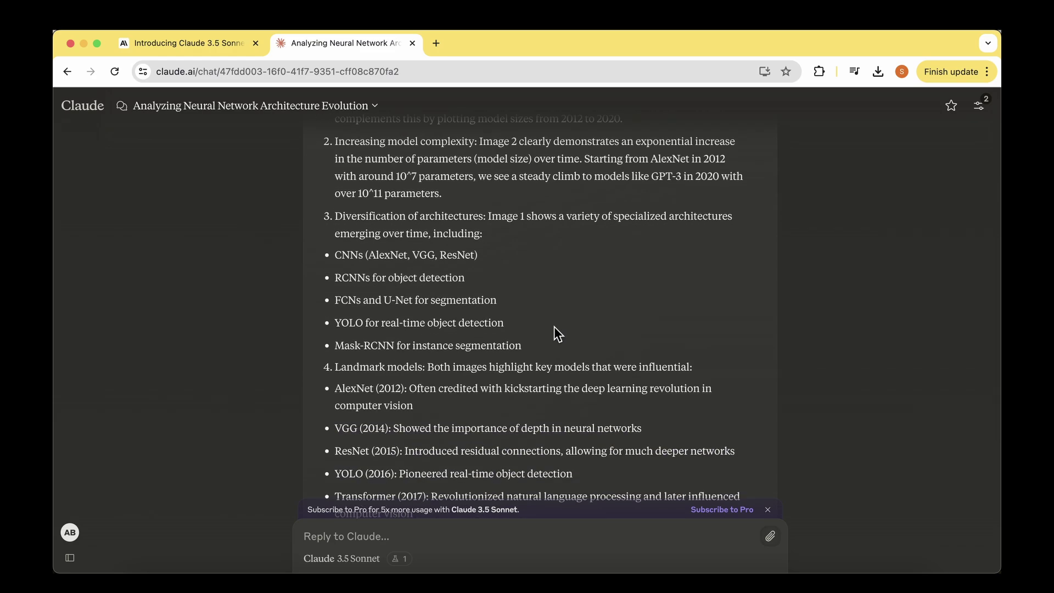
{"action": "left_click_drag", "start_coordinate": [419, 220], "coordinate": [373, 240]}
{"action": "scroll", "coordinate": [536, 278], "scroll_direction": "up", "scroll_amount": 4}
{"action": "left_click", "coordinate": [442, 240]}
{"action": "double_click", "coordinate": [443, 240]}
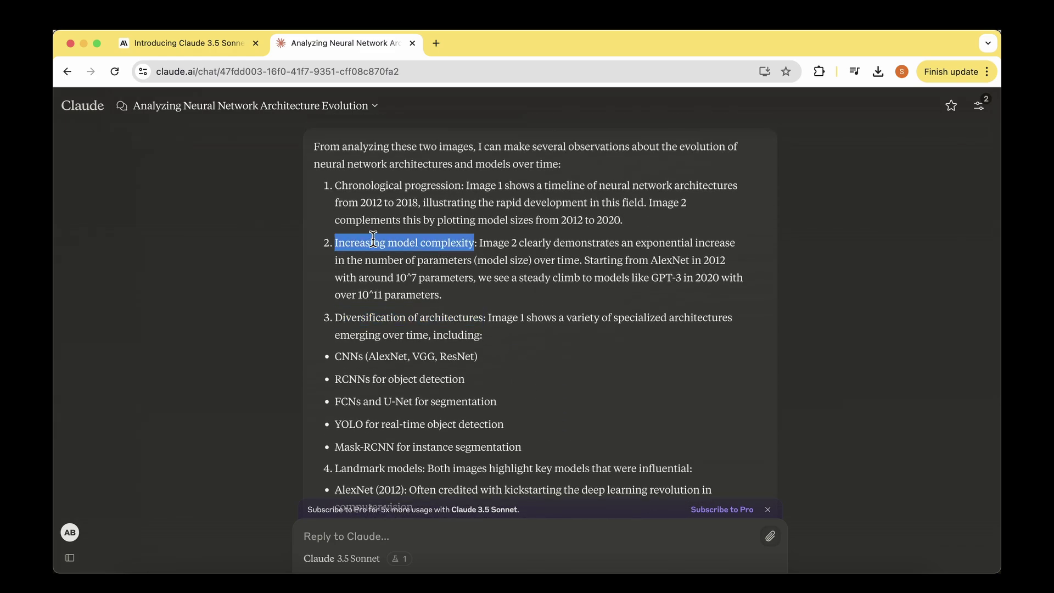
Highlight 'Chronological progression', scroll the reply, and return to the Claude 3.5 Sonnet article.
{"action": "double_click", "coordinate": [374, 190]}
{"action": "left_click_drag", "start_coordinate": [375, 190], "coordinate": [452, 186]}
{"action": "left_click", "coordinate": [533, 257]}
{"action": "scroll", "coordinate": [532, 257], "scroll_direction": "up", "scroll_amount": 4}
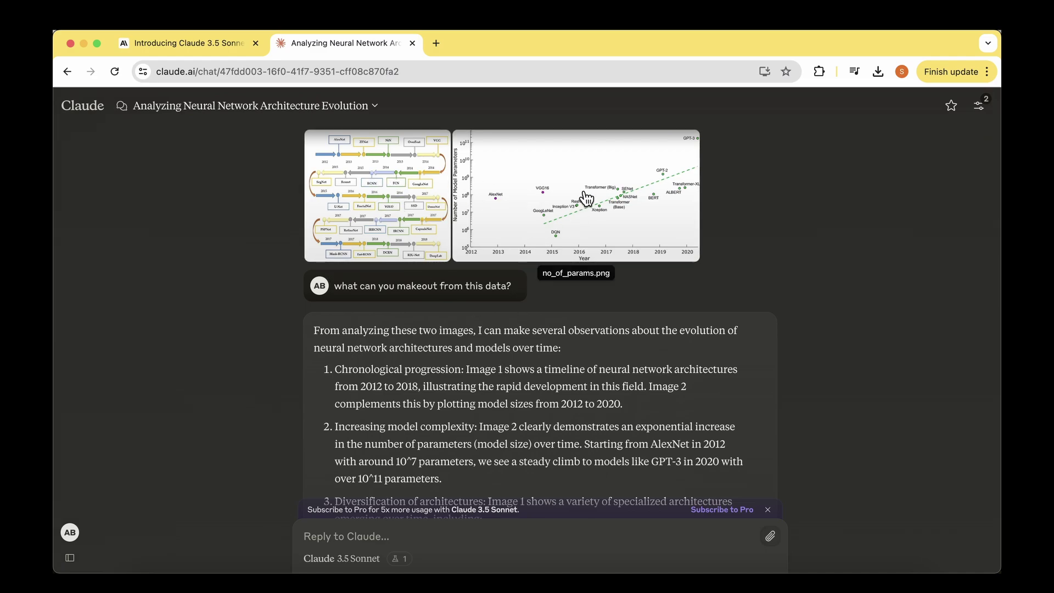
{"action": "scroll", "coordinate": [516, 366], "scroll_direction": "down", "scroll_amount": 5}
{"action": "scroll", "coordinate": [602, 247], "scroll_direction": "up", "scroll_amount": 5}
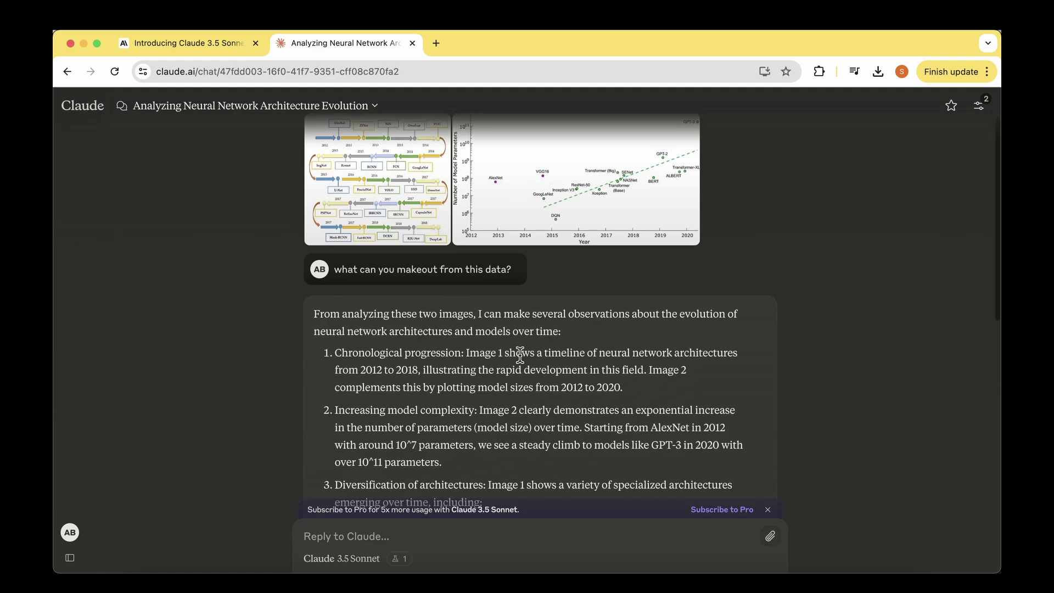
{"action": "scroll", "coordinate": [520, 354], "scroll_direction": "down", "scroll_amount": 10}
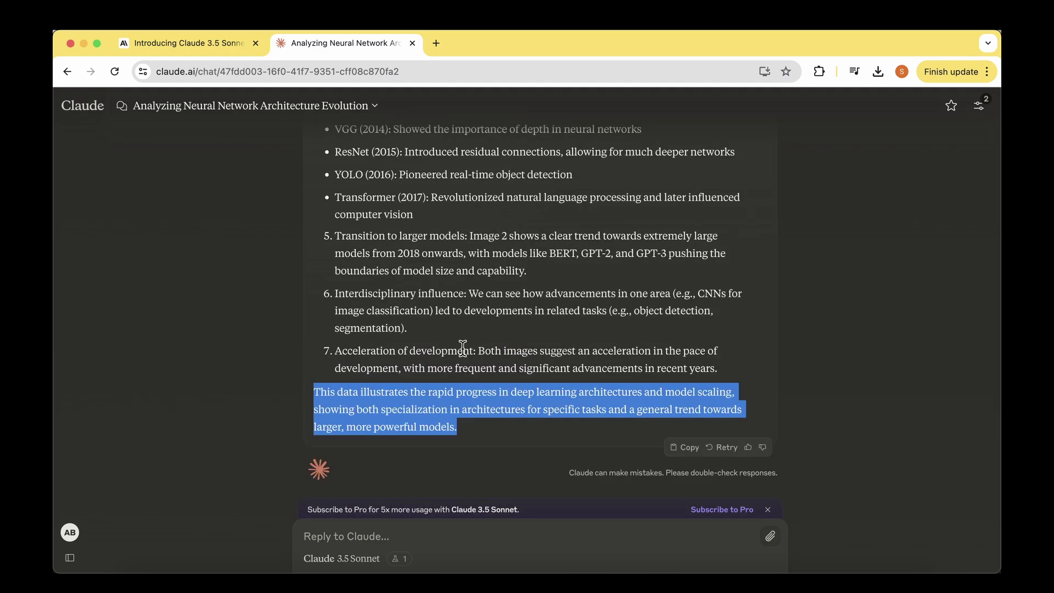
{"action": "key", "text": "ctrl+shift+Tab"}
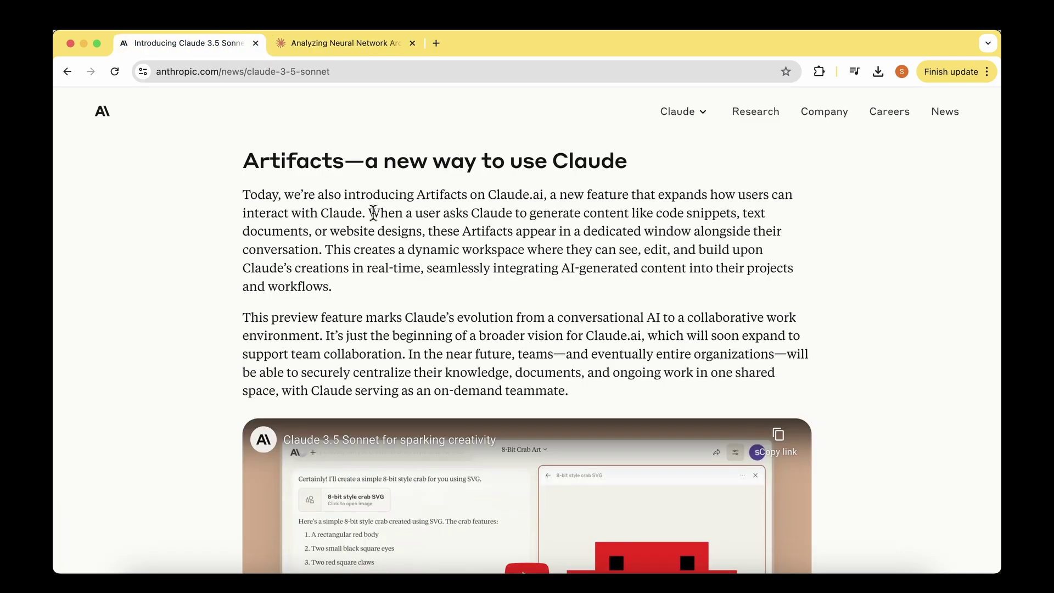
Highlight the Artifacts heading and the paragraph on Artifacts appearing for generated content.
{"action": "double_click", "coordinate": [299, 163]}
{"action": "left_click", "coordinate": [369, 211]}
{"action": "left_click_drag", "start_coordinate": [389, 213], "coordinate": [303, 244]}
{"action": "left_click", "coordinate": [409, 254]}
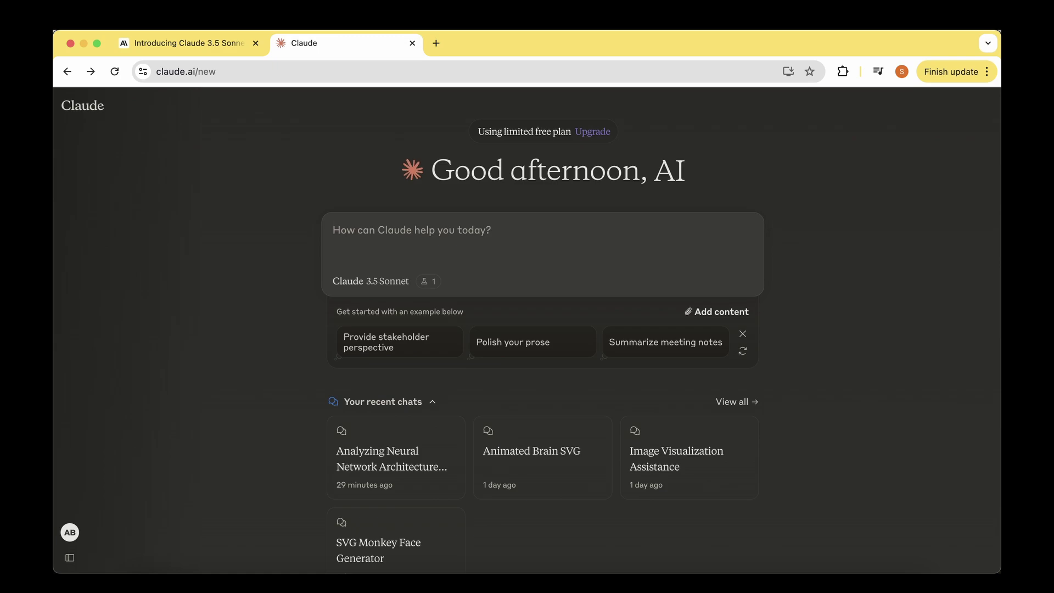
Ask Claude to write a Python Sudoku game and inspect the game loop code in the artifact.
{"action": "type", "text": "wri"}
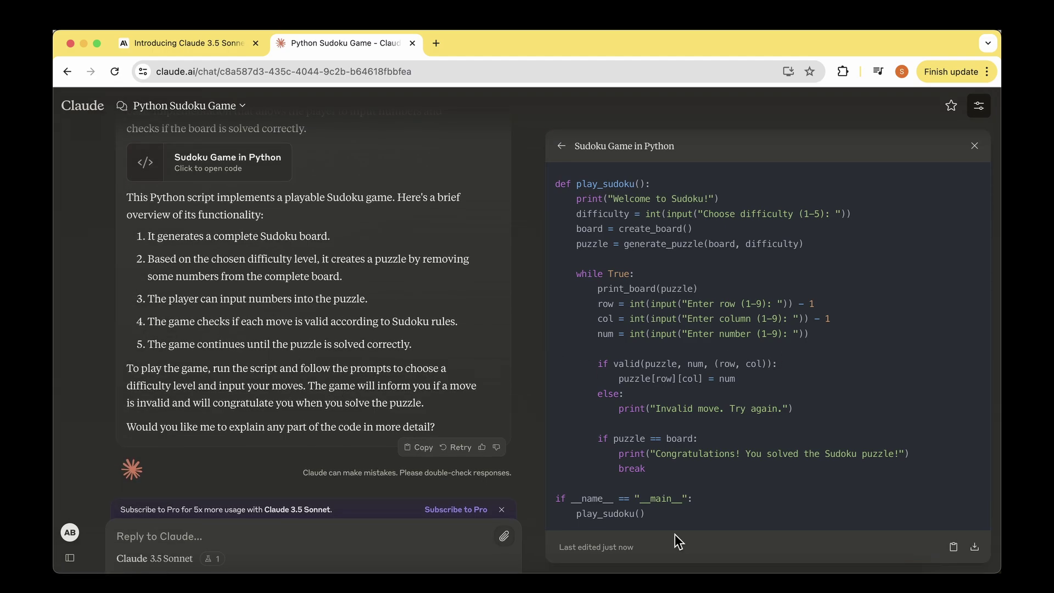
{"action": "left_click_drag", "start_coordinate": [679, 515], "coordinate": [587, 319]}
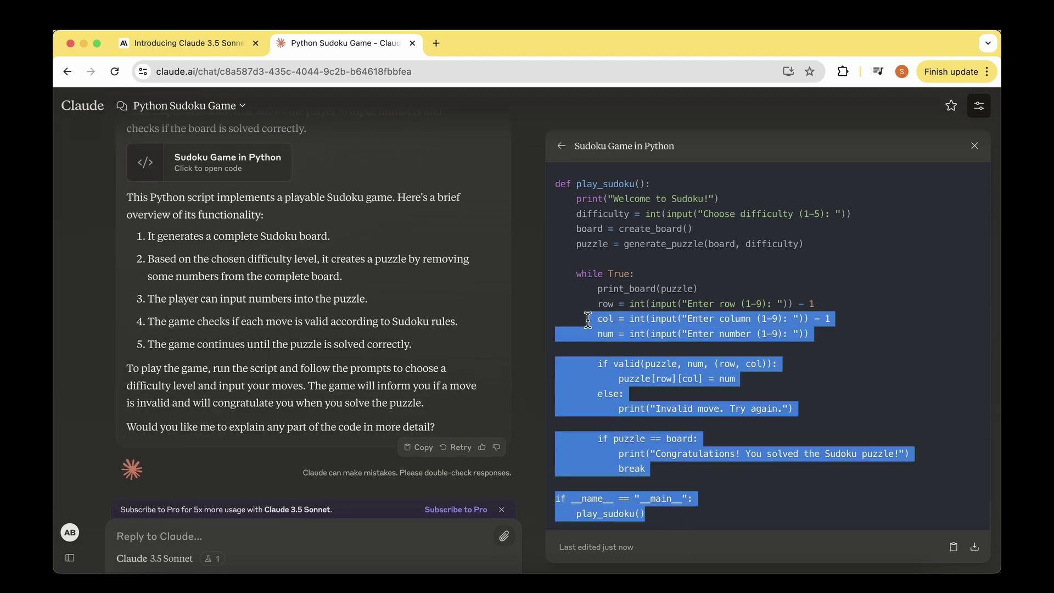
{"action": "left_click", "coordinate": [730, 516]}
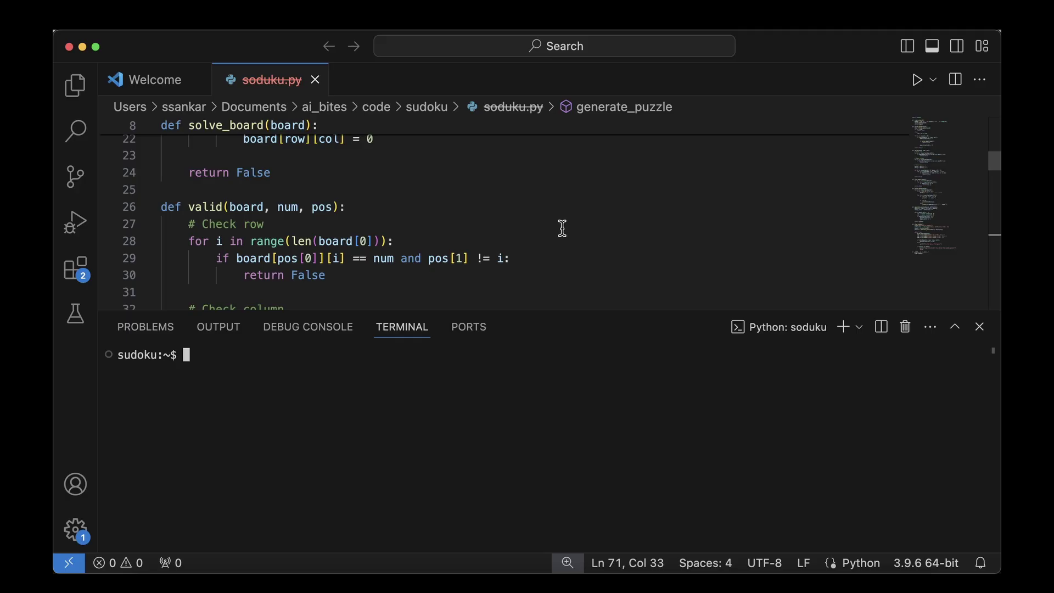
Review soduku.py, placing the caret at the ends of lines 34 and 44.
{"action": "scroll", "coordinate": [563, 228], "scroll_direction": "up", "scroll_amount": 7}
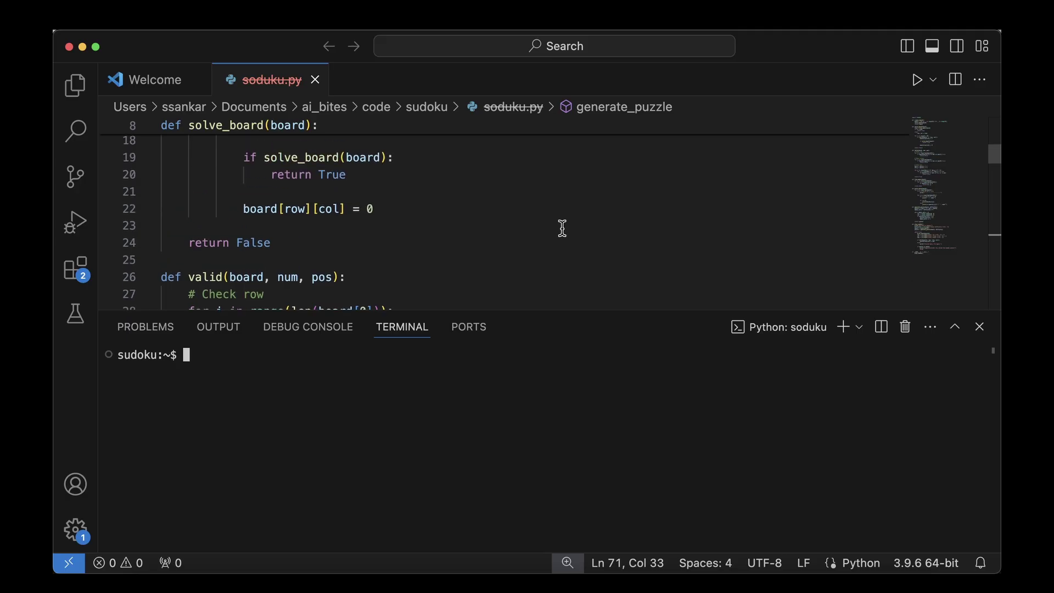
{"action": "scroll", "coordinate": [562, 229], "scroll_direction": "down", "scroll_amount": 9}
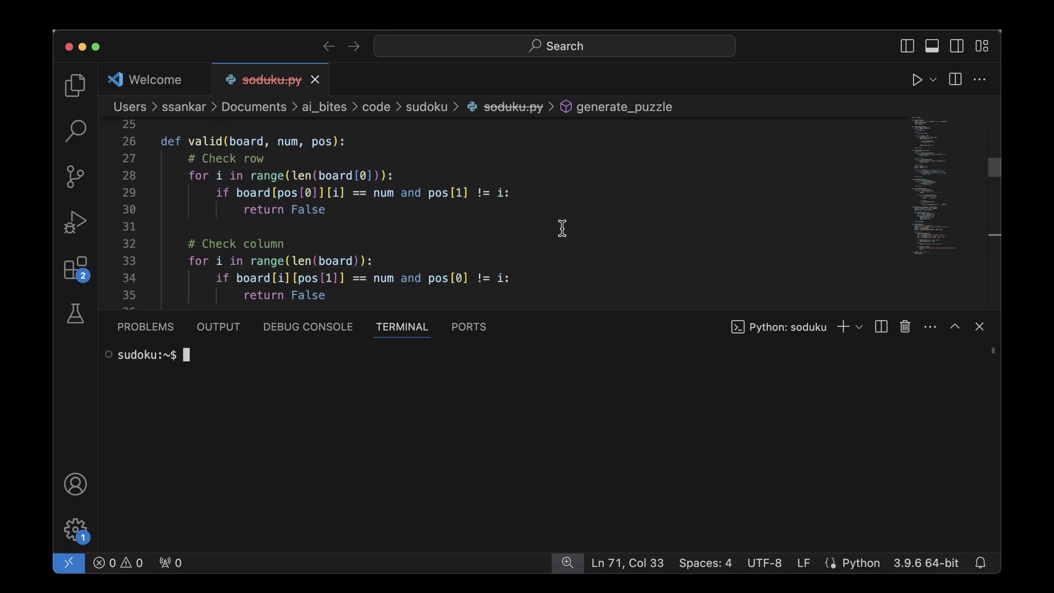
{"action": "left_click", "coordinate": [583, 222]}
{"action": "scroll", "coordinate": [571, 244], "scroll_direction": "down", "scroll_amount": 4}
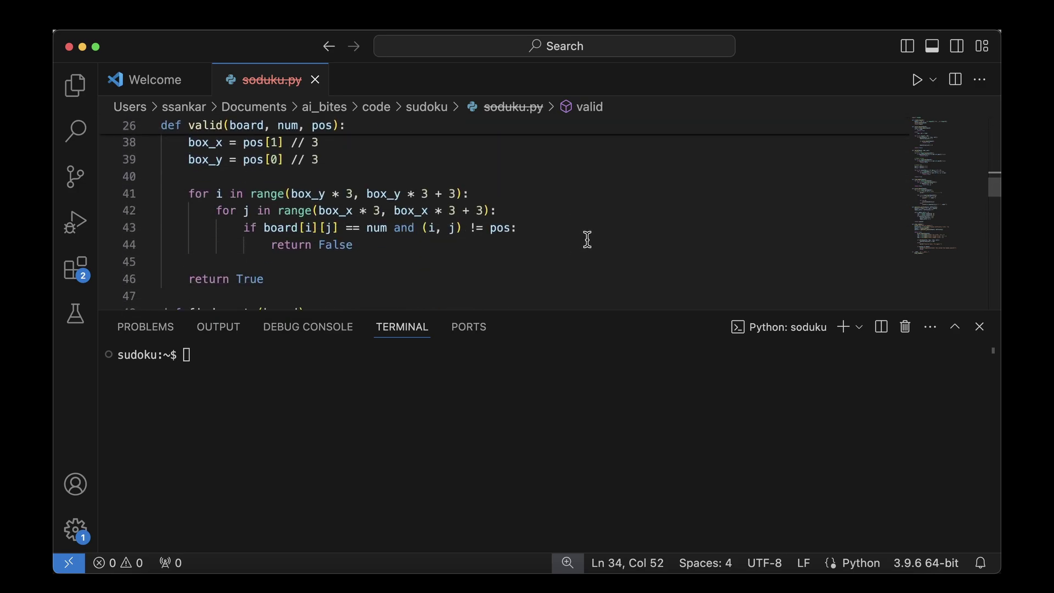
{"action": "left_click", "coordinate": [586, 237]}
{"action": "scroll", "coordinate": [586, 238], "scroll_direction": "down", "scroll_amount": 1}
Run soduku.py at difficulty 2 and enter the row '1 2 3 4 5 6 7 8 9'.
{"action": "left_click", "coordinate": [311, 483]}
{"action": "type", "text": "python sud"}
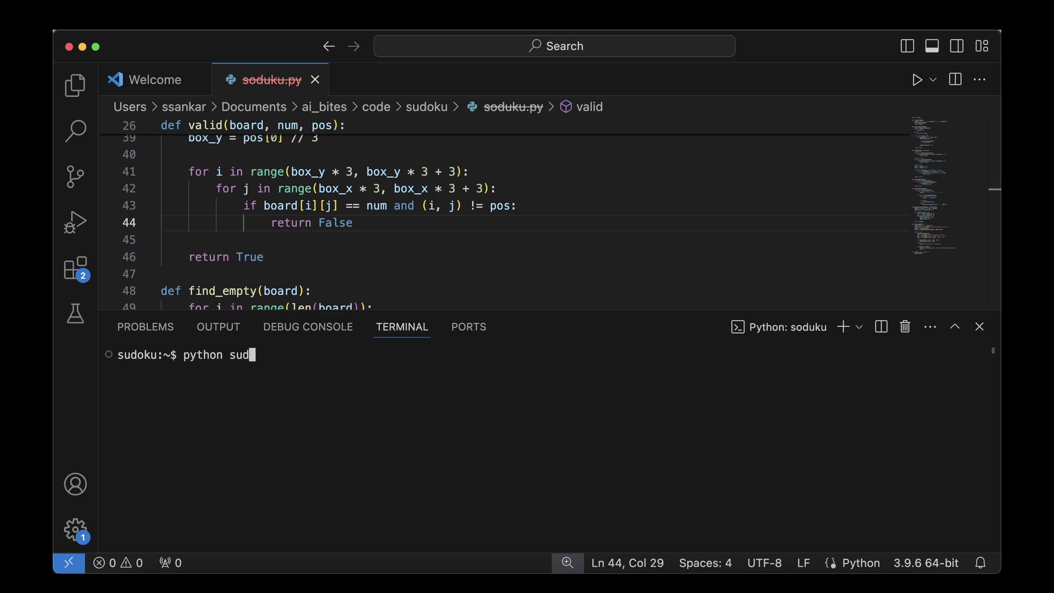
{"action": "key", "text": "Tab"}
{"action": "key", "text": "Return"}
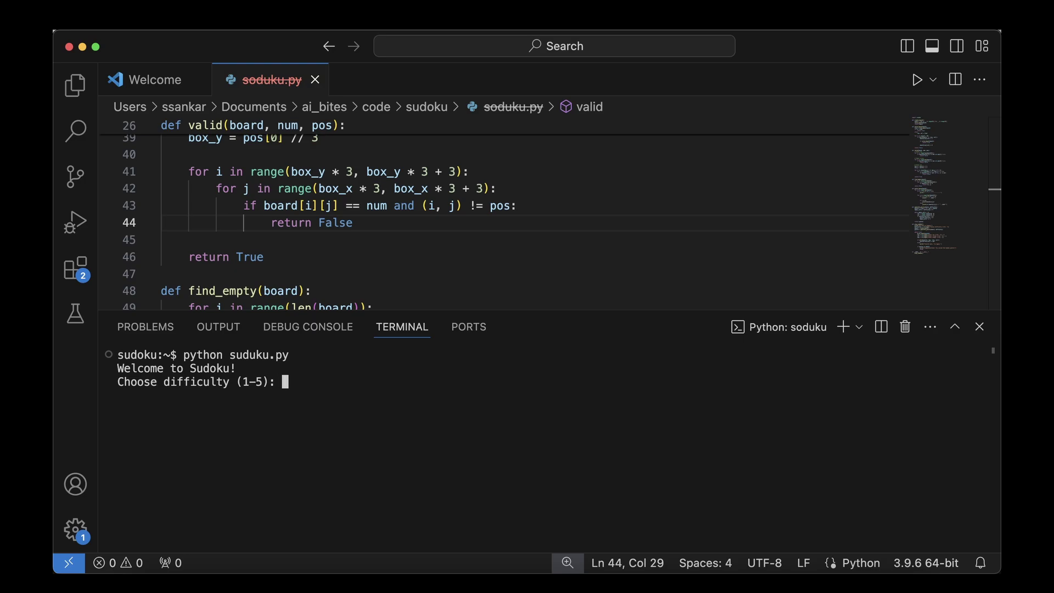
{"action": "type", "text": "2"}
{"action": "key", "text": "Return"}
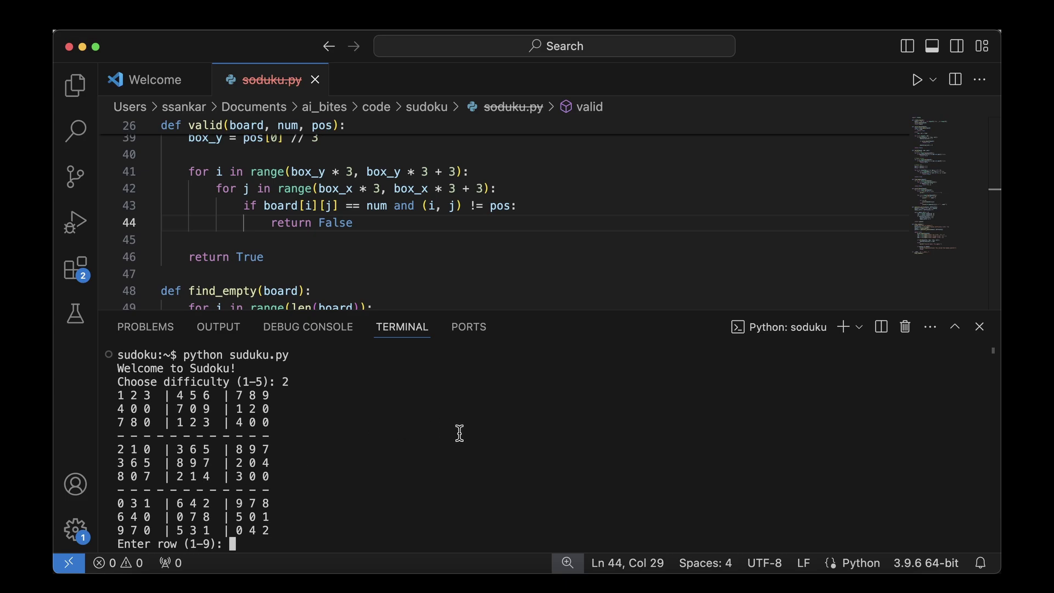
{"action": "type", "text": "1 2 3 4 5 6 7 8 9"}
{"action": "key", "text": "Return"}
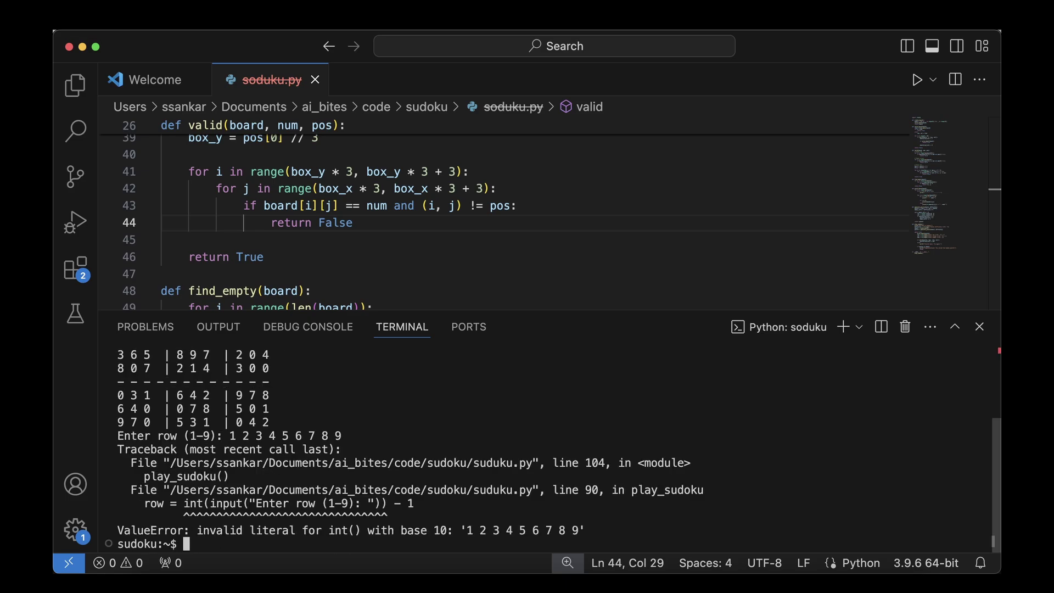
Inspect the 'invalid literal for' ValueError traceback, then review the code around line 61.
{"action": "left_click_drag", "start_coordinate": [194, 507], "coordinate": [435, 434]}
{"action": "left_click", "coordinate": [436, 504]}
{"action": "left_click", "coordinate": [443, 433]}
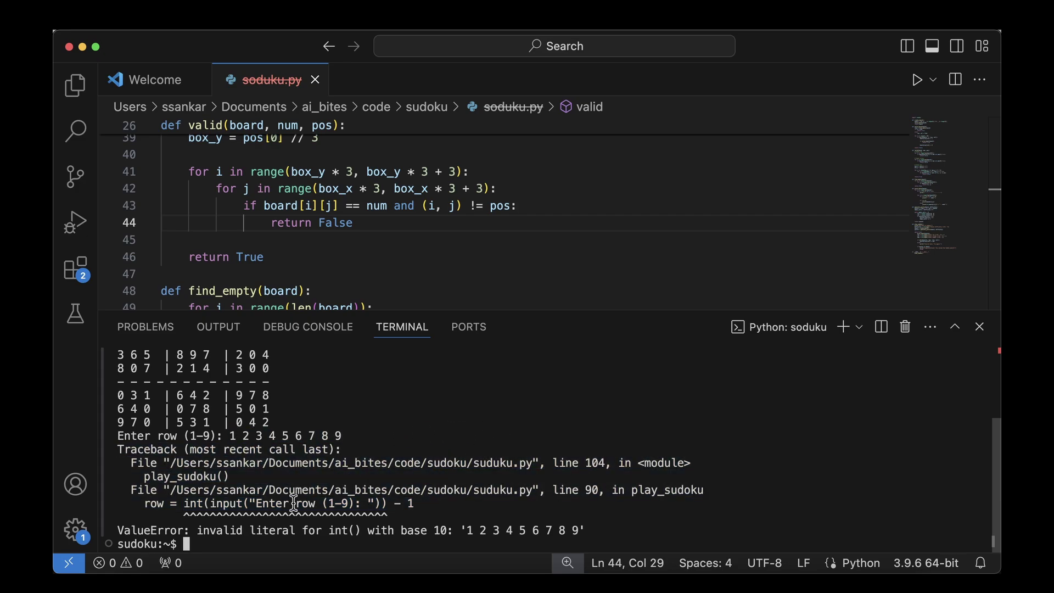
{"action": "double_click", "coordinate": [221, 530]}
{"action": "left_click_drag", "start_coordinate": [220, 529], "coordinate": [445, 523]}
{"action": "left_click", "coordinate": [619, 500]}
{"action": "left_click", "coordinate": [611, 262]}
{"action": "scroll", "coordinate": [614, 261], "scroll_direction": "up", "scroll_amount": 3}
{"action": "scroll", "coordinate": [614, 260], "scroll_direction": "up", "scroll_amount": 10}
{"action": "scroll", "coordinate": [568, 209], "scroll_direction": "down", "scroll_amount": 18}
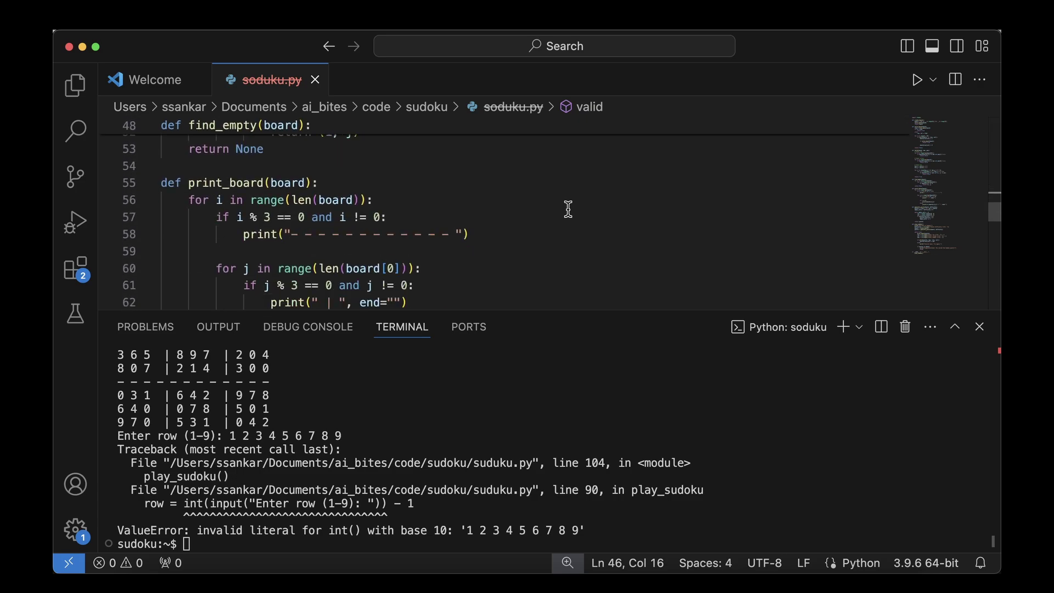
{"action": "left_click", "coordinate": [626, 209]}
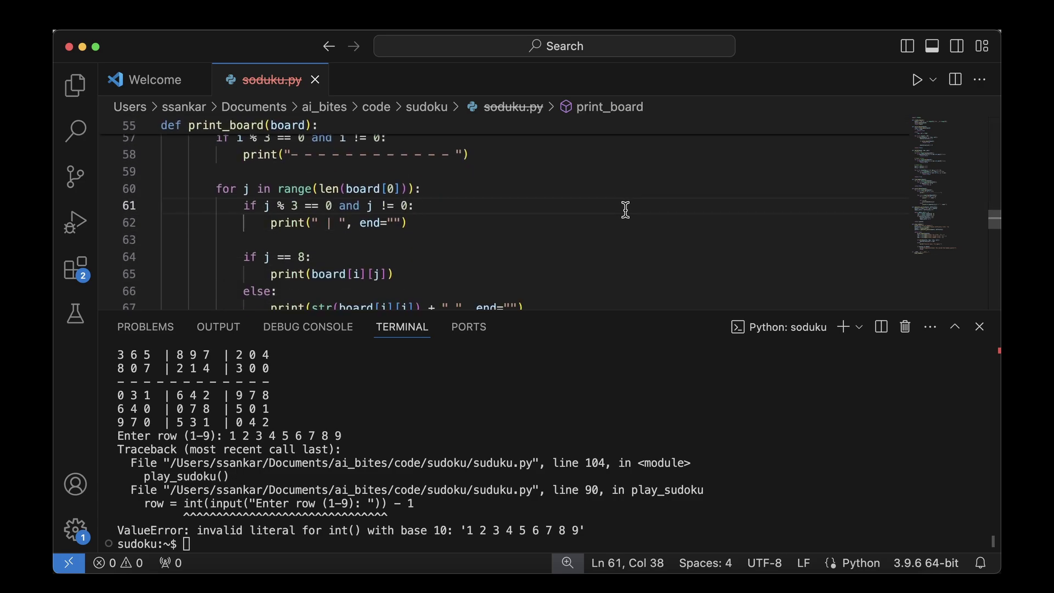
Ask ChatGPT to 'write python code to play sudoku game' and scroll through its answer.
{"action": "key", "text": "super+Tab"}
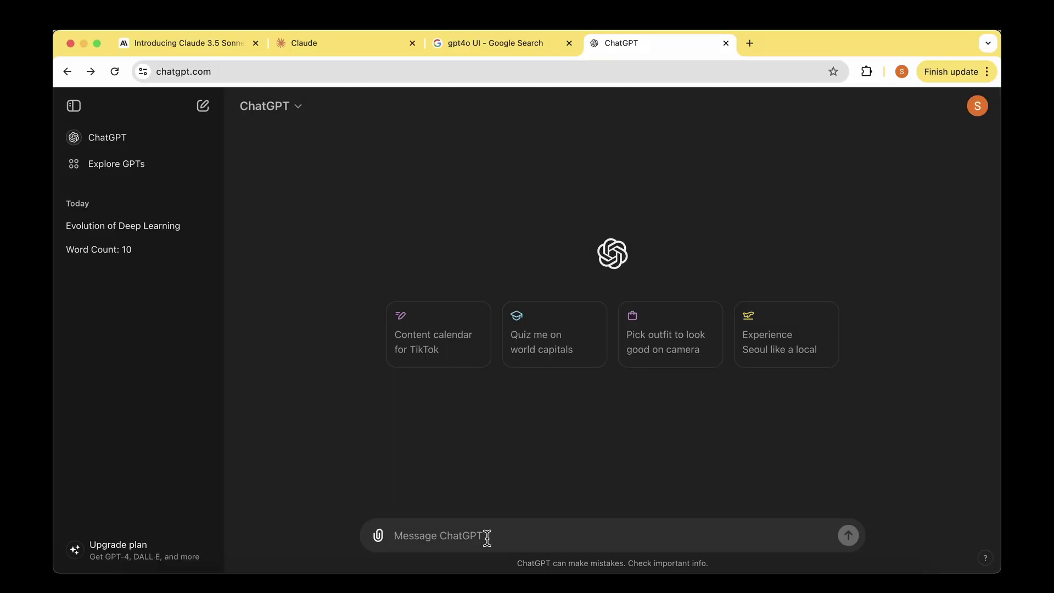
{"action": "left_click", "coordinate": [487, 536]}
{"action": "type", "text": "write pytho"}
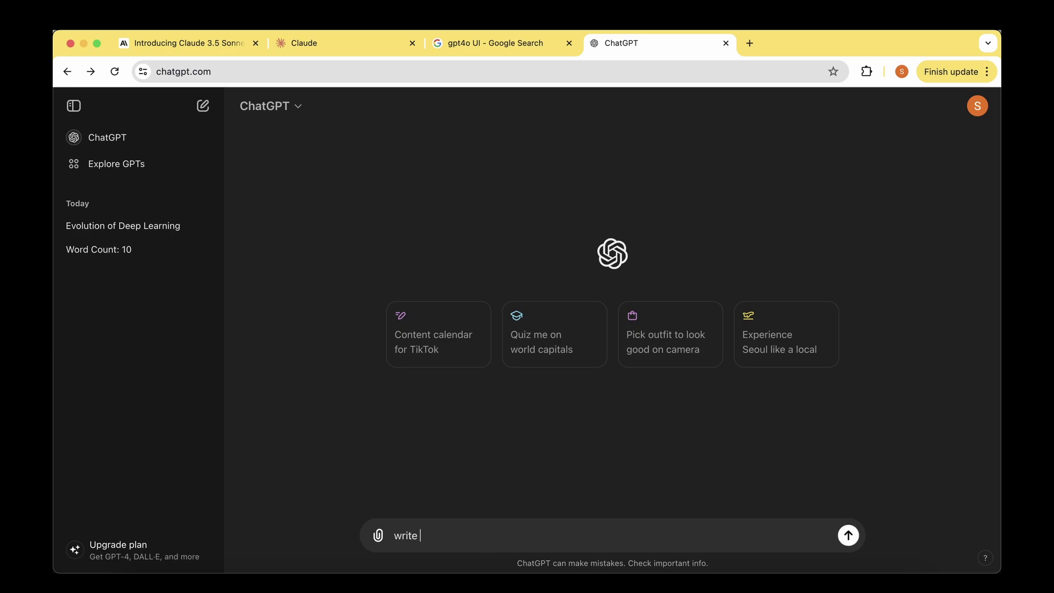
{"action": "type", "text": "n code to play sudoku game"}
{"action": "key", "text": "Return"}
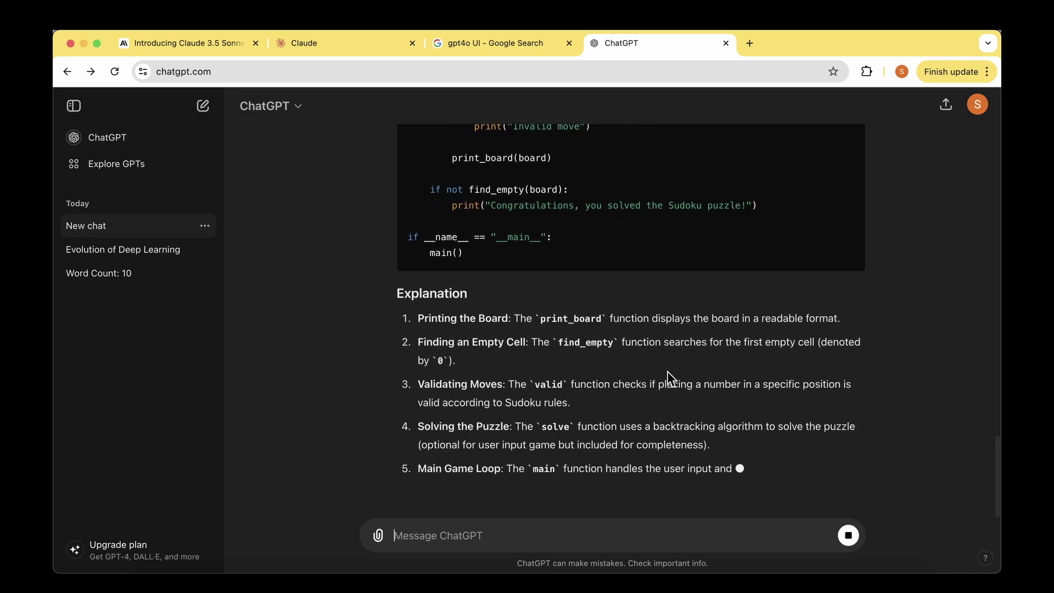
{"action": "scroll", "coordinate": [648, 372], "scroll_direction": "up", "scroll_amount": 5}
{"action": "scroll", "coordinate": [671, 353], "scroll_direction": "up", "scroll_amount": 15}
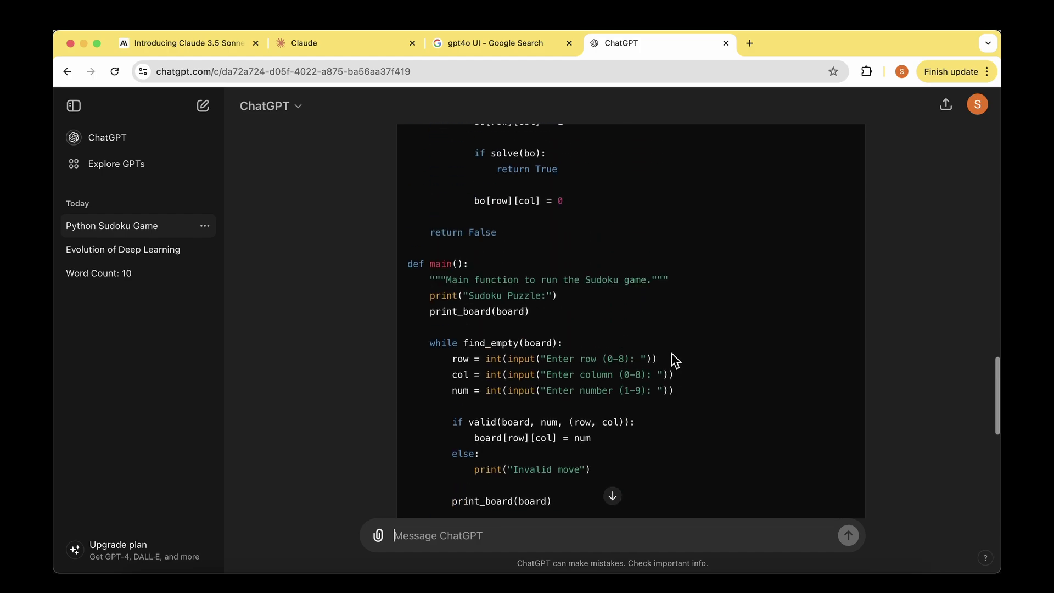
{"action": "scroll", "coordinate": [671, 354], "scroll_direction": "up", "scroll_amount": 5}
{"action": "scroll", "coordinate": [671, 354], "scroll_direction": "down", "scroll_amount": 3}
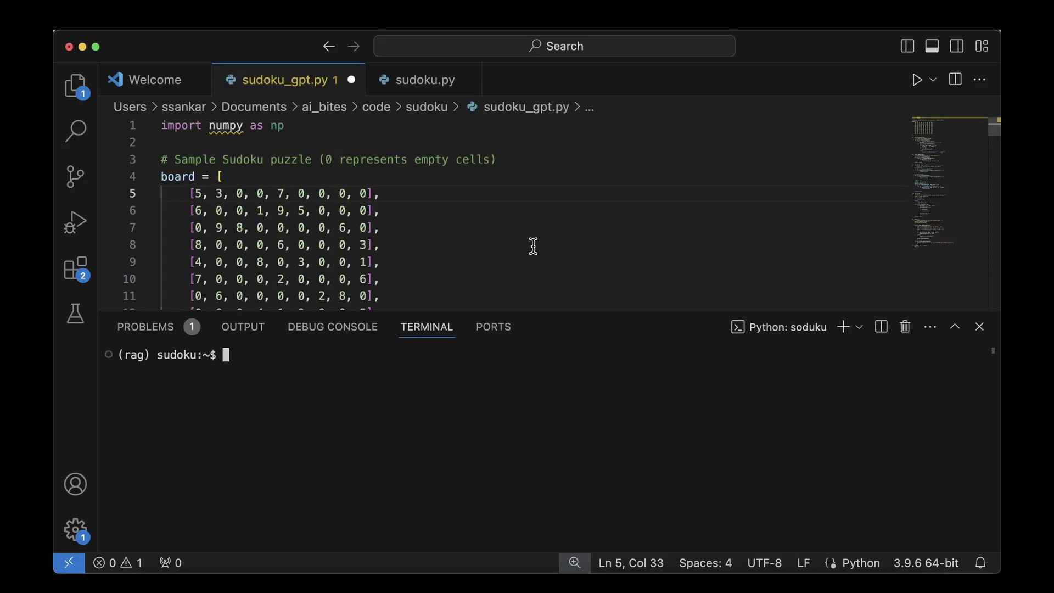
Check the numpy import line, then rerun sudoku_gpt.py from the terminal.
{"action": "double_click", "coordinate": [180, 127]}
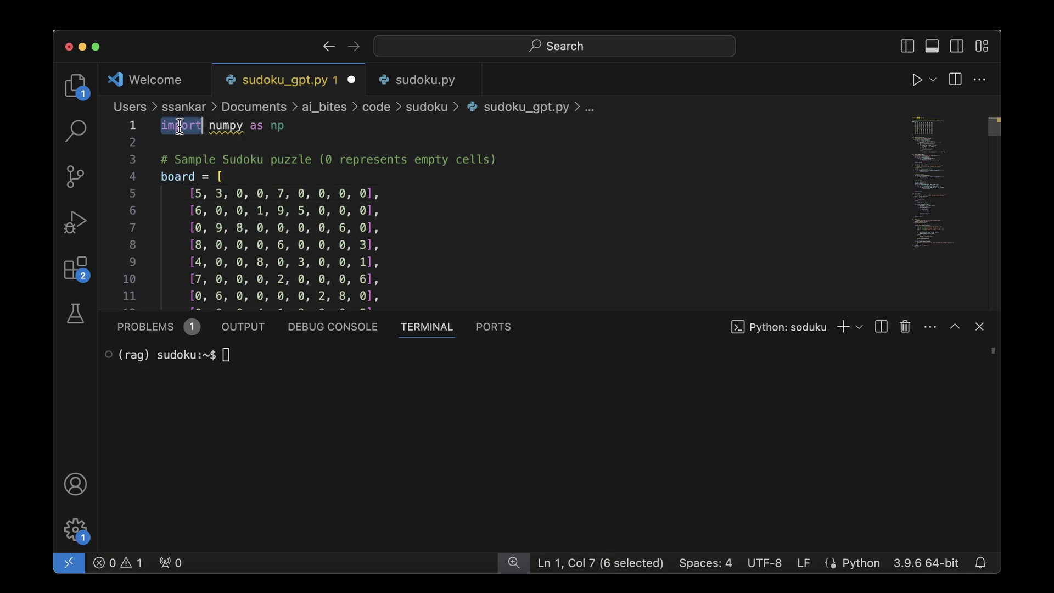
{"action": "left_click_drag", "start_coordinate": [179, 127], "coordinate": [288, 126]}
{"action": "left_click", "coordinate": [301, 126]}
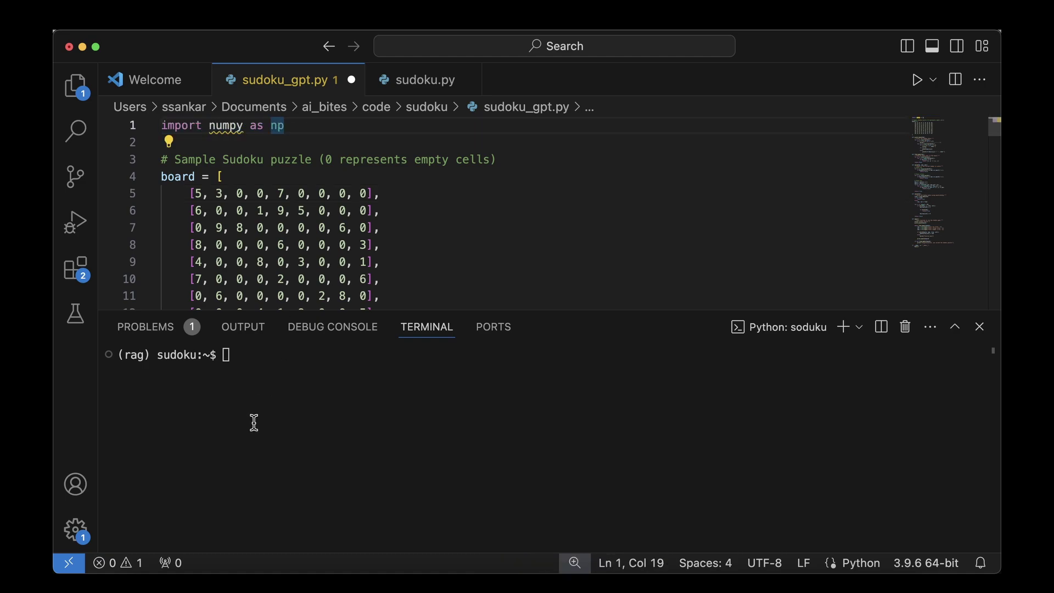
{"action": "left_click", "coordinate": [278, 418]}
{"action": "key", "text": "Up"}
{"action": "key", "text": "Up"}
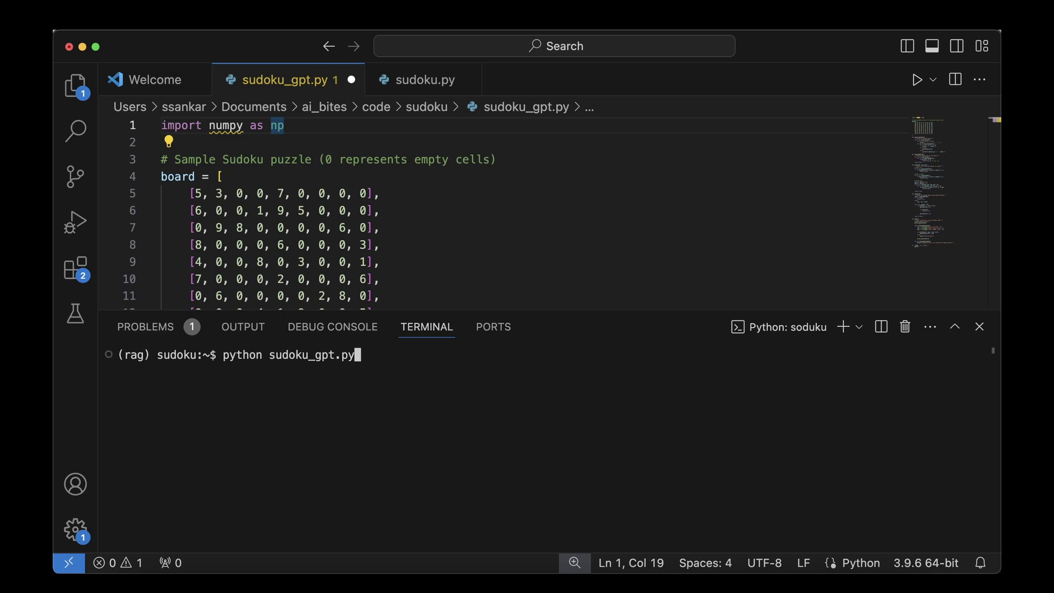
{"action": "key", "text": "Return"}
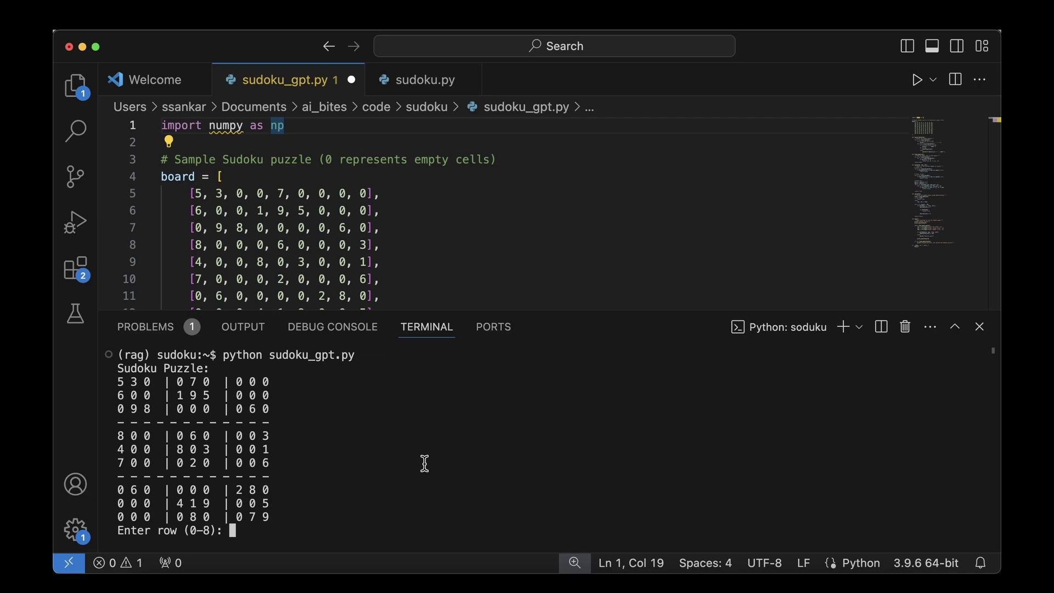
Enter the row '1 2 3 4 5 6 7 8 9' and inspect the 'invalid literal' ValueError.
{"action": "type", "text": "1 2 3 4 5 6 7 8 9"}
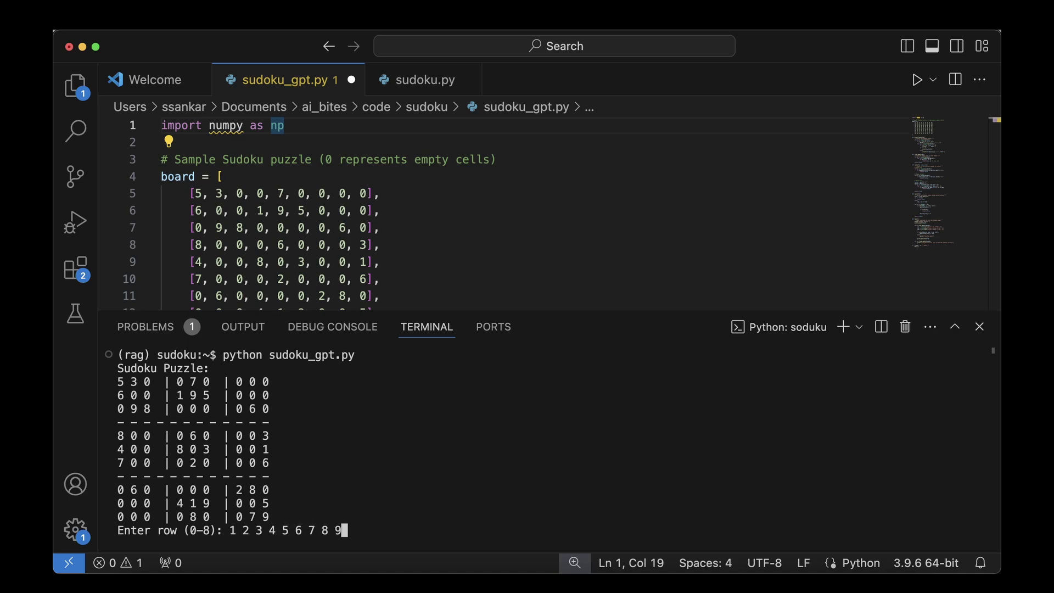
{"action": "key", "text": "Return"}
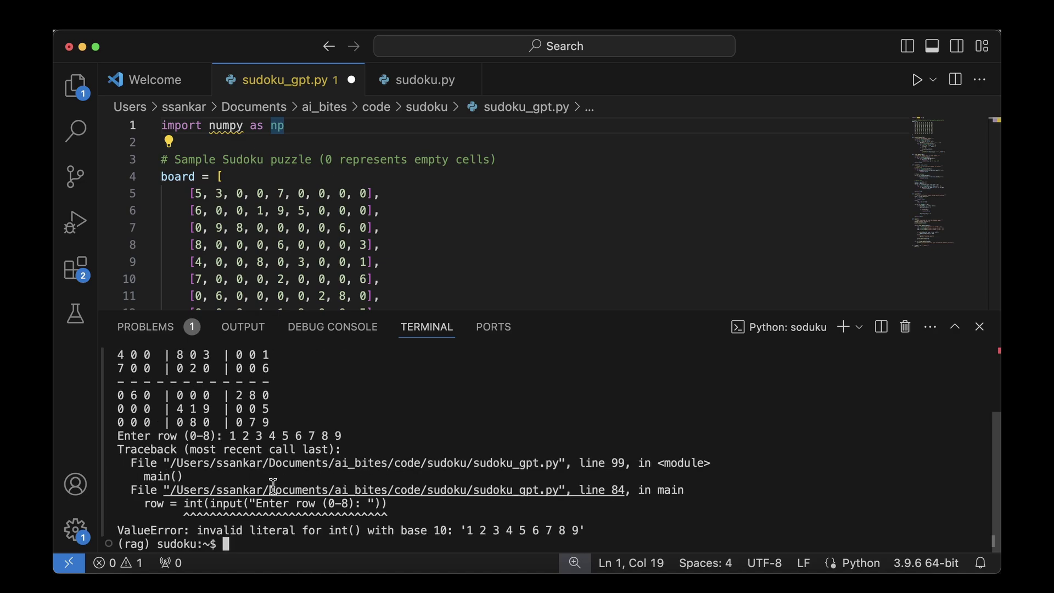
{"action": "double_click", "coordinate": [212, 530]}
{"action": "left_click_drag", "start_coordinate": [212, 530], "coordinate": [593, 527]}
{"action": "left_click", "coordinate": [601, 524]}
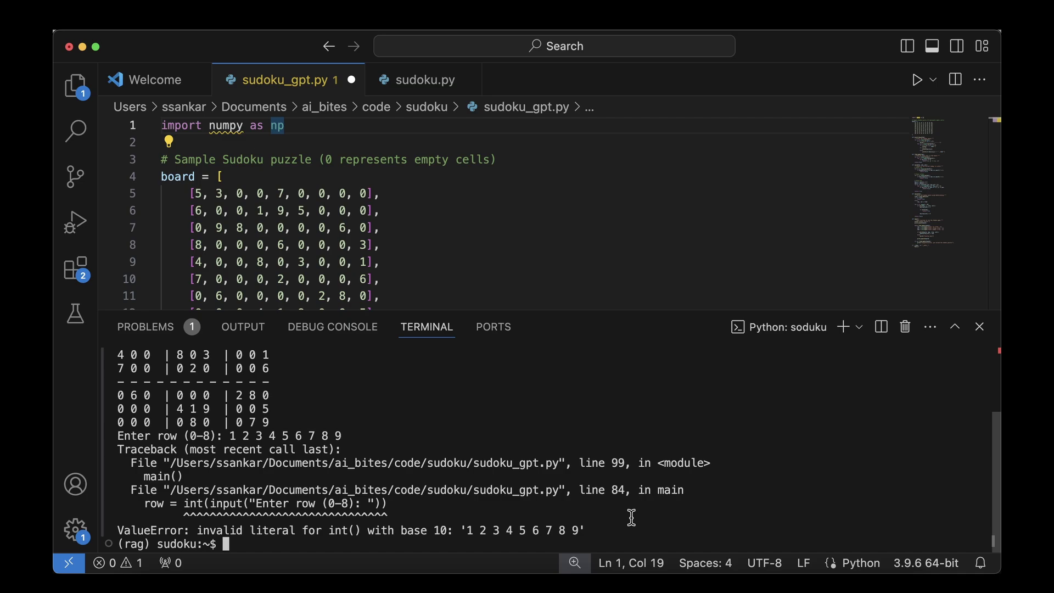
{"action": "scroll", "coordinate": [574, 253], "scroll_direction": "down", "scroll_amount": 1}
{"action": "scroll", "coordinate": [575, 254], "scroll_direction": "up", "scroll_amount": 1}
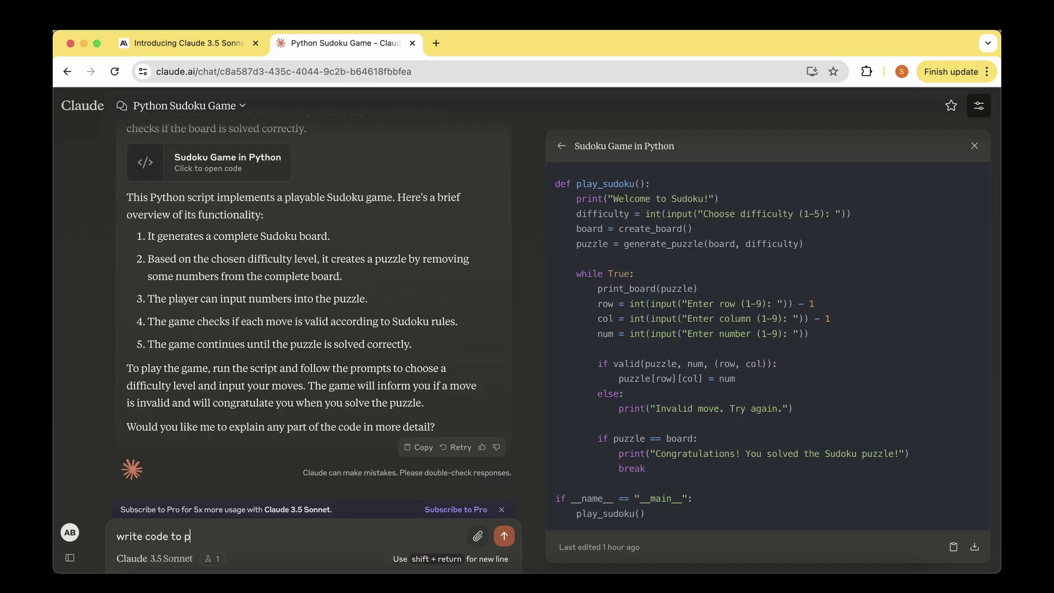
Send Claude the request 'write code to play a sudoku game'.
{"action": "type", "text": "o play a sudoh"}
{"action": "key", "text": "BackSpace"}
{"action": "type", "text": "ku game"}
{"action": "key", "text": "Return"}
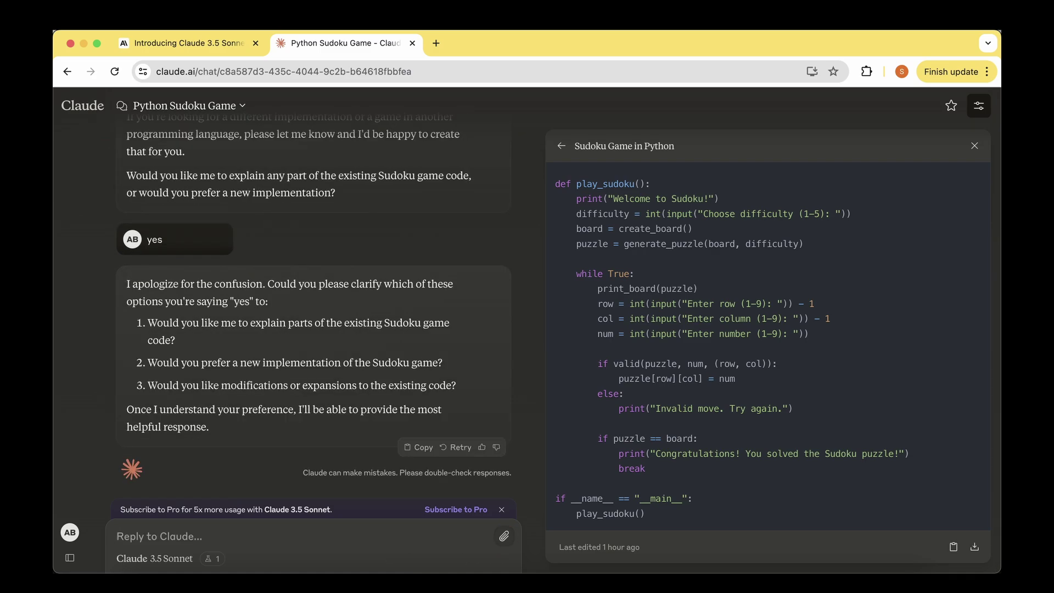
Review Claude's clarifying options and reply 'a new implementation with user interface'.
{"action": "left_click_drag", "start_coordinate": [231, 322], "coordinate": [421, 319]}
{"action": "left_click_drag", "start_coordinate": [202, 363], "coordinate": [437, 364]}
{"action": "left_click", "coordinate": [209, 382]}
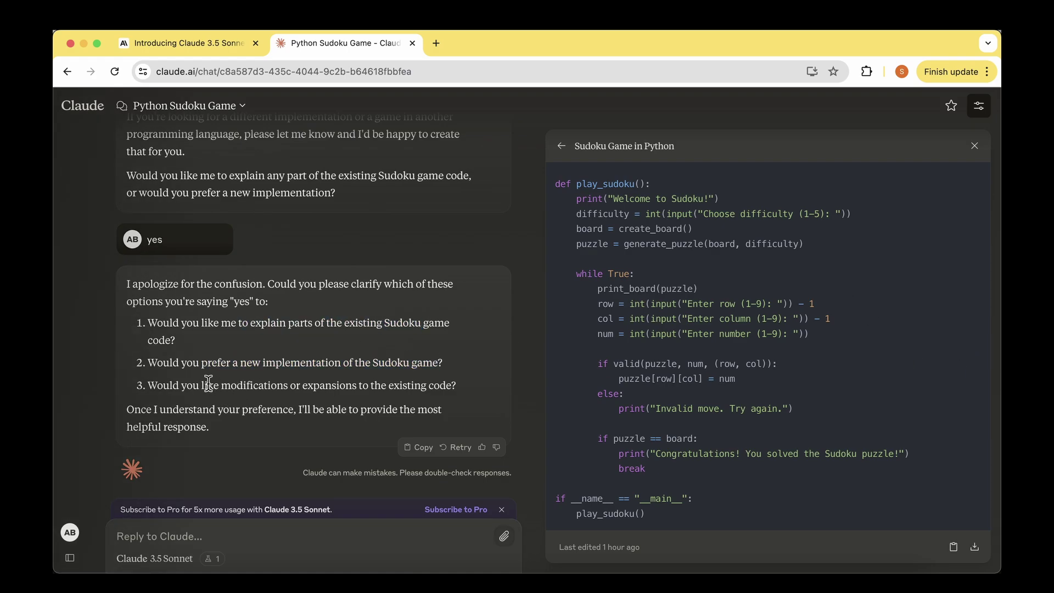
{"action": "left_click_drag", "start_coordinate": [208, 383], "coordinate": [427, 384]}
{"action": "left_click", "coordinate": [428, 382]}
{"action": "left_click", "coordinate": [279, 547]}
{"action": "type", "text": "a new implementation with user i"}
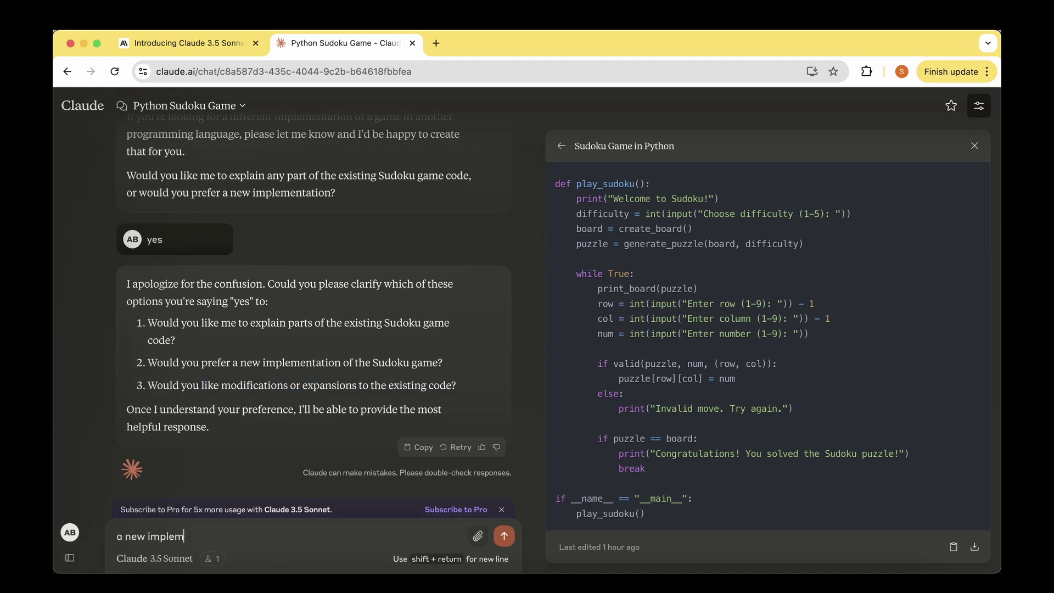
{"action": "type", "text": "nterface"}
{"action": "key", "text": "Return"}
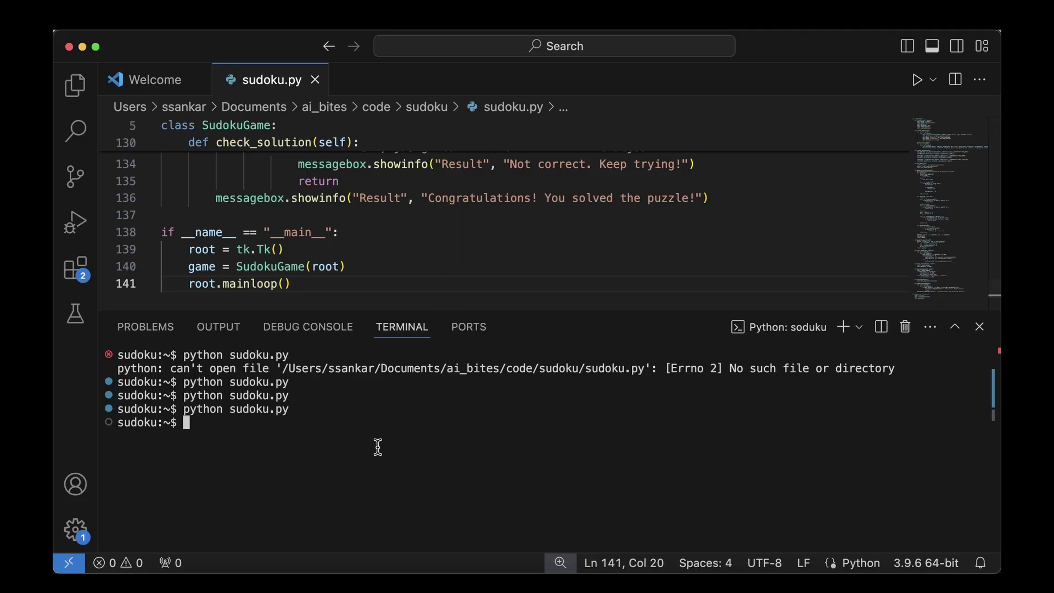
Launch sudoku.py's game window, centre it on screen, and start a New Game.
{"action": "key", "text": "Up"}
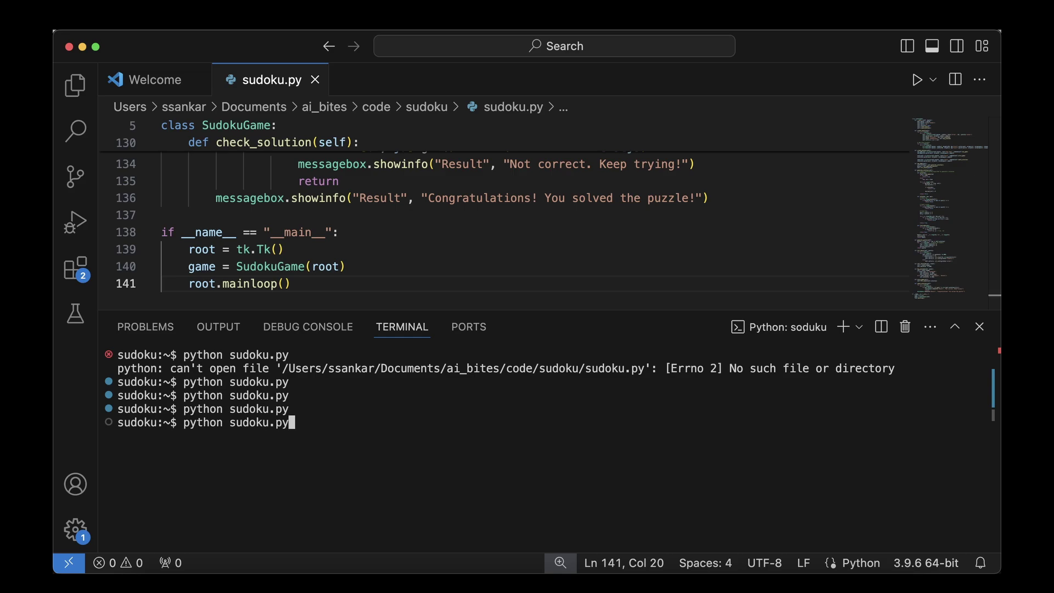
{"action": "key", "text": "Return"}
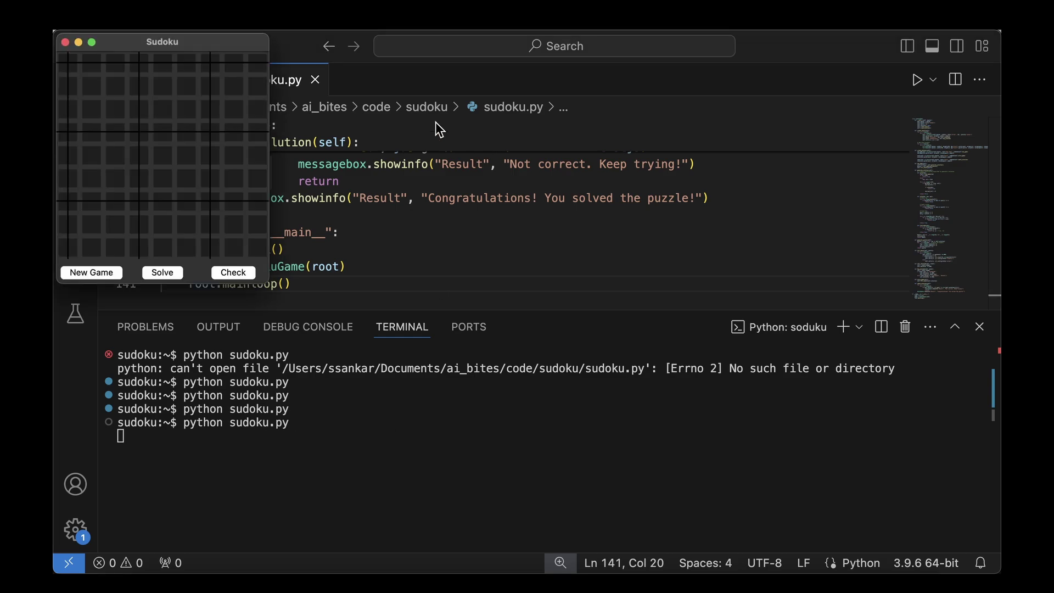
{"action": "left_click_drag", "start_coordinate": [192, 40], "coordinate": [577, 118]}
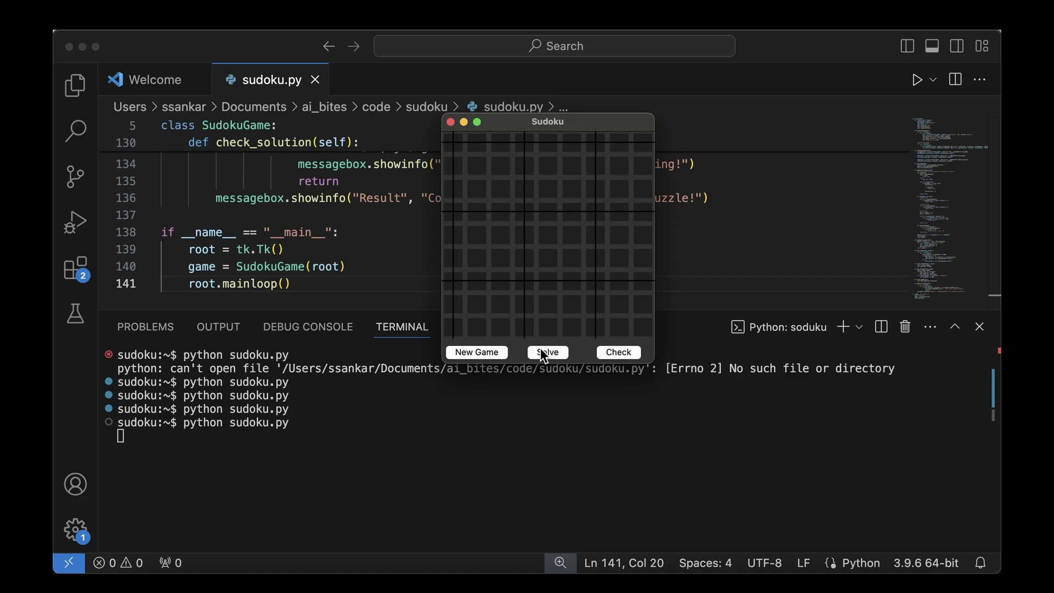
{"action": "left_click", "coordinate": [495, 359]}
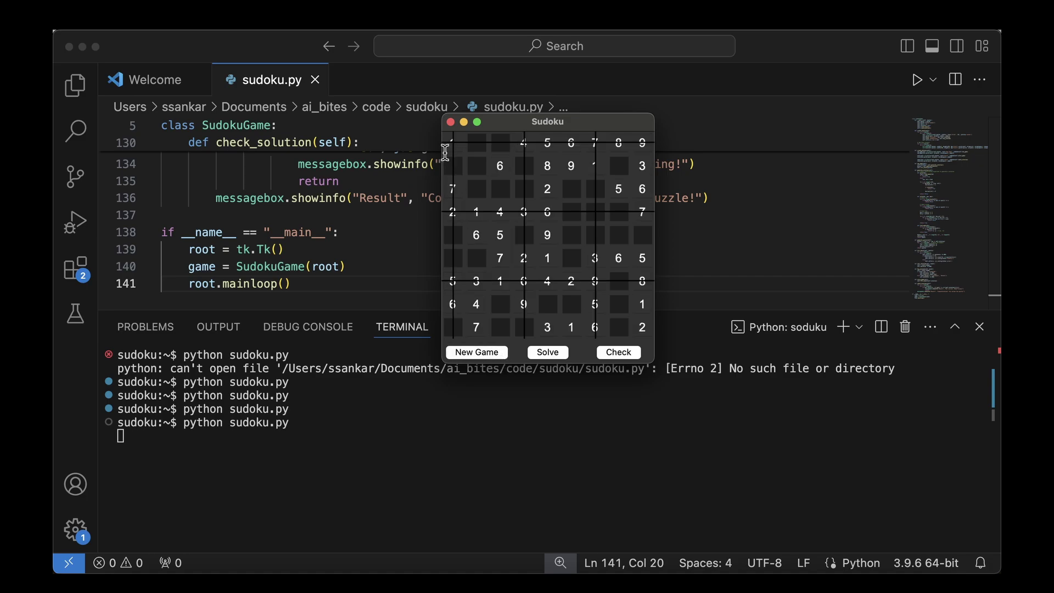
Enter 1, 2 and 'a' into empty cells, Check them, and dismiss the Not correct message.
{"action": "left_click", "coordinate": [488, 146]}
{"action": "type", "text": "1"}
{"action": "left_click", "coordinate": [500, 143]}
{"action": "type", "text": "2"}
{"action": "left_click", "coordinate": [478, 165]}
{"action": "type", "text": "a"}
{"action": "left_click", "coordinate": [526, 168]}
{"action": "left_click", "coordinate": [619, 351]}
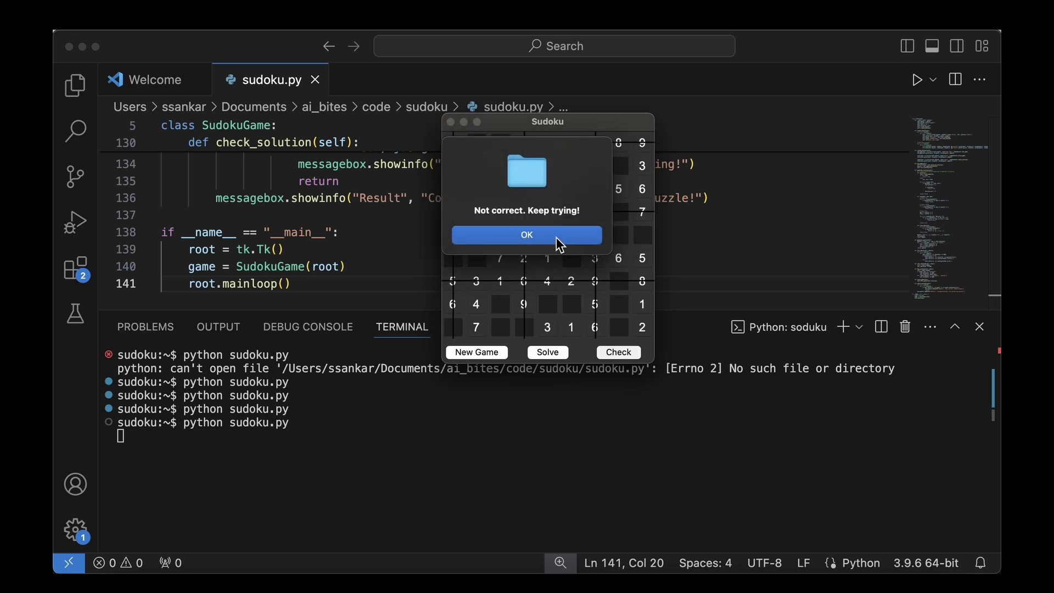
{"action": "left_click", "coordinate": [553, 235]}
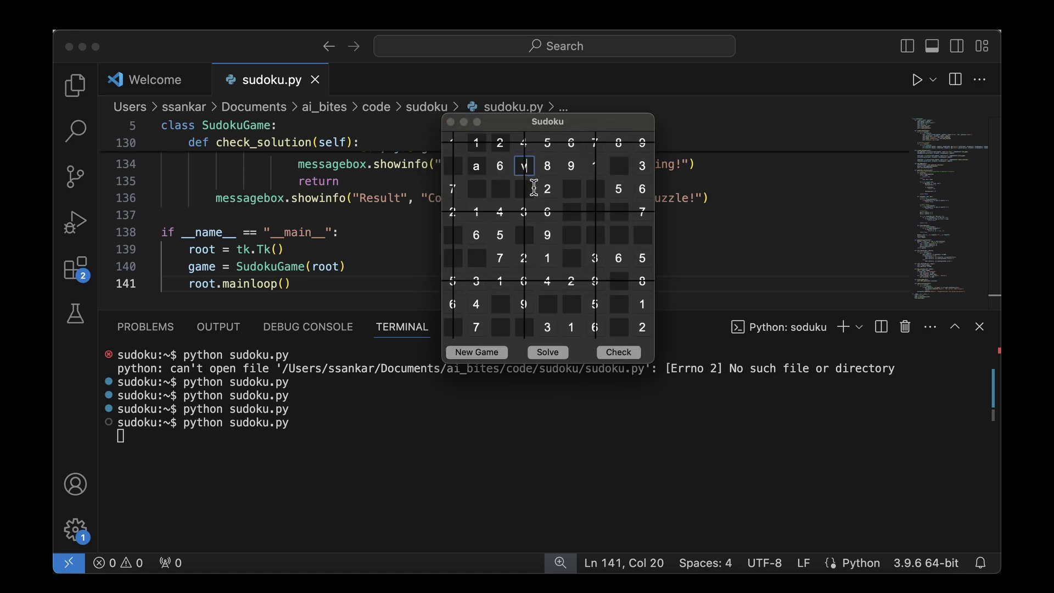
Solve the grid automatically and Check it to get the Congratulations message.
{"action": "left_click", "coordinate": [483, 169]}
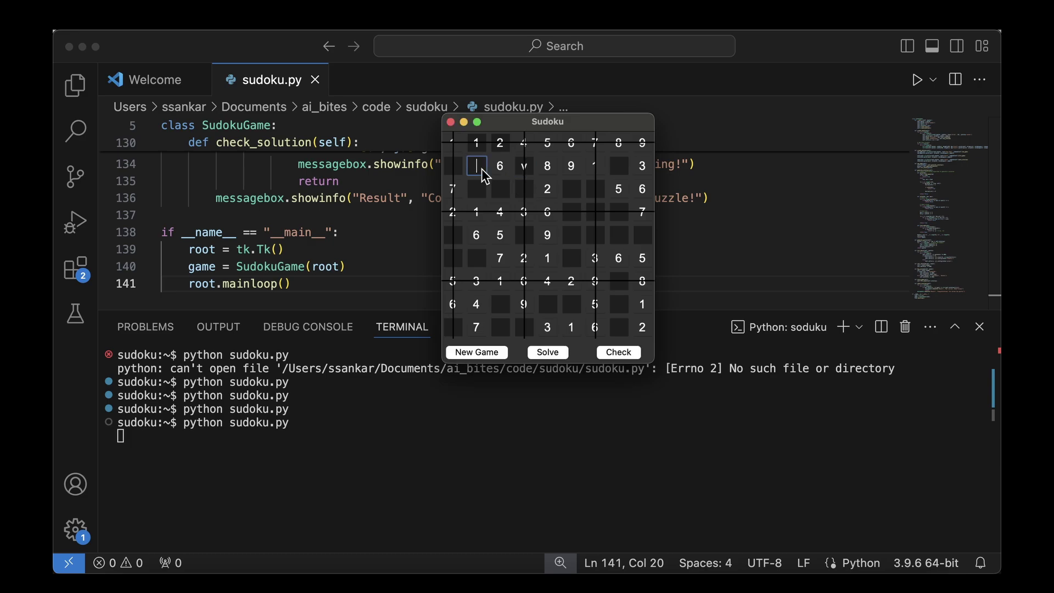
{"action": "left_click", "coordinate": [551, 352]}
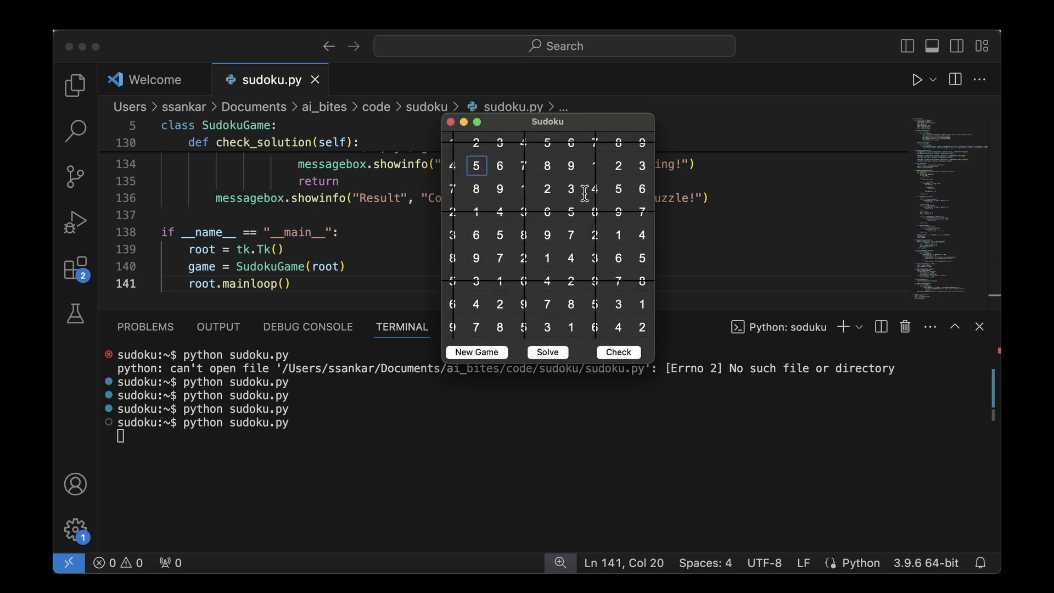
{"action": "left_click", "coordinate": [619, 353]}
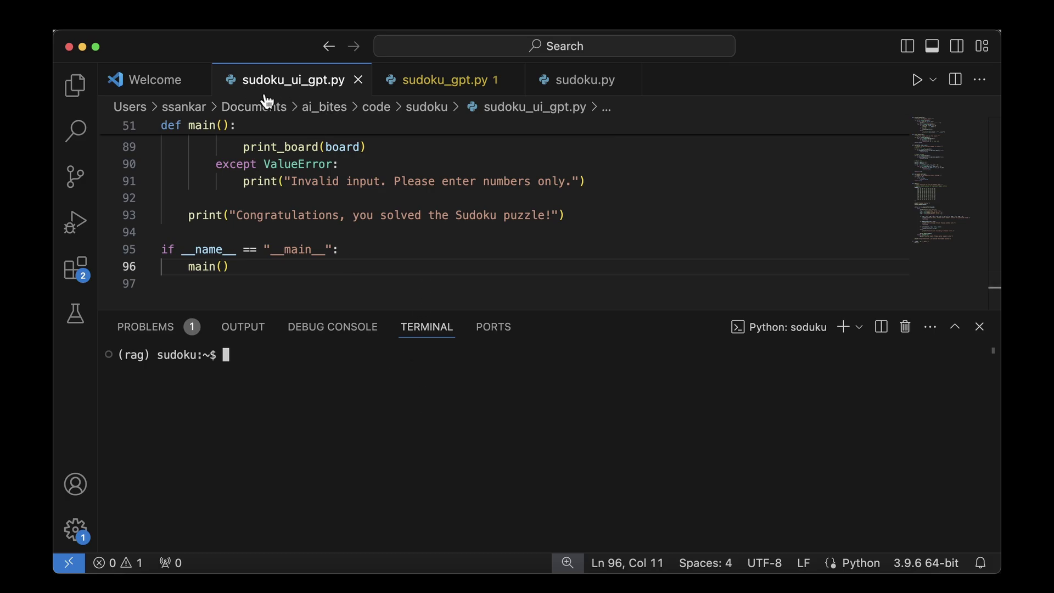
Clear the terminal, rerun sudoku_ui_gpt.py, and submit the move '1 2 3 4 5 6 7 8 9'.
{"action": "type", "text": "clear"}
{"action": "key", "text": "Up"}
{"action": "key", "text": "Return"}
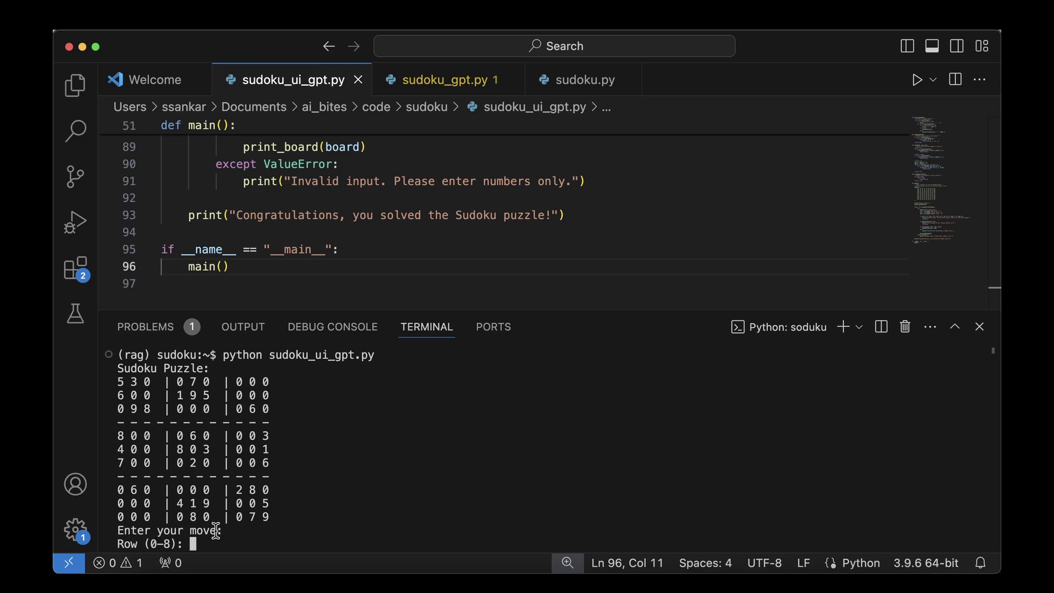
{"action": "left_click_drag", "start_coordinate": [235, 530], "coordinate": [303, 527]}
{"action": "left_click", "coordinate": [308, 526]}
{"action": "type", "text": "1 2 3 4 5 6 7 8 9"}
{"action": "key", "text": "Return"}
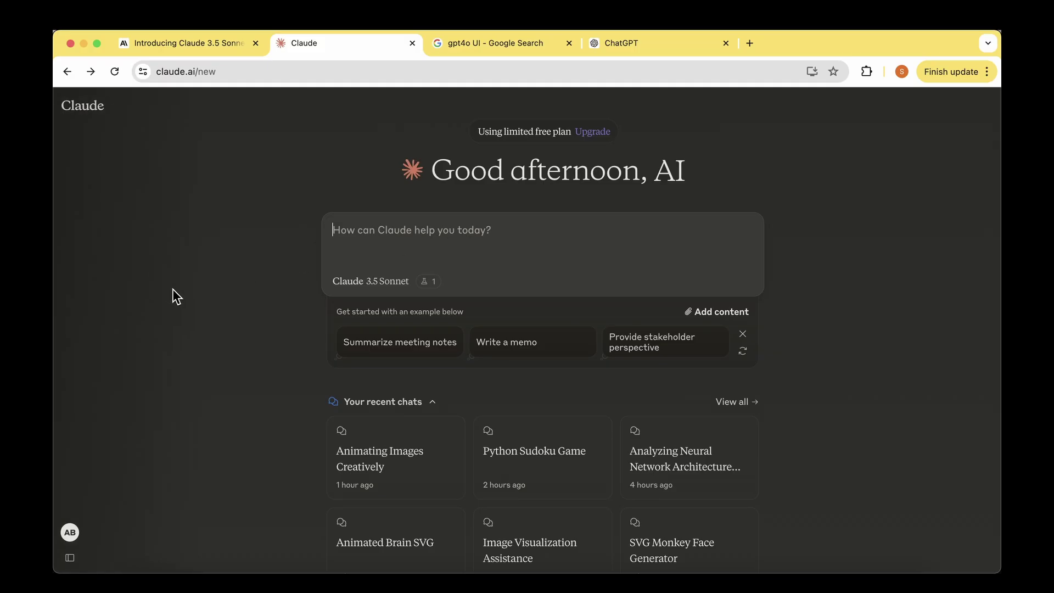
Paste and send the Jane and Jill riddle, then review Claude's step-by-step answer.
{"action": "type", "text": "Jane went to visit Jill. Jill is Jane’s only husband’s mother-in-law’s only husband’s only daughter’s only daughter. What relation is Jill to Jane?"}
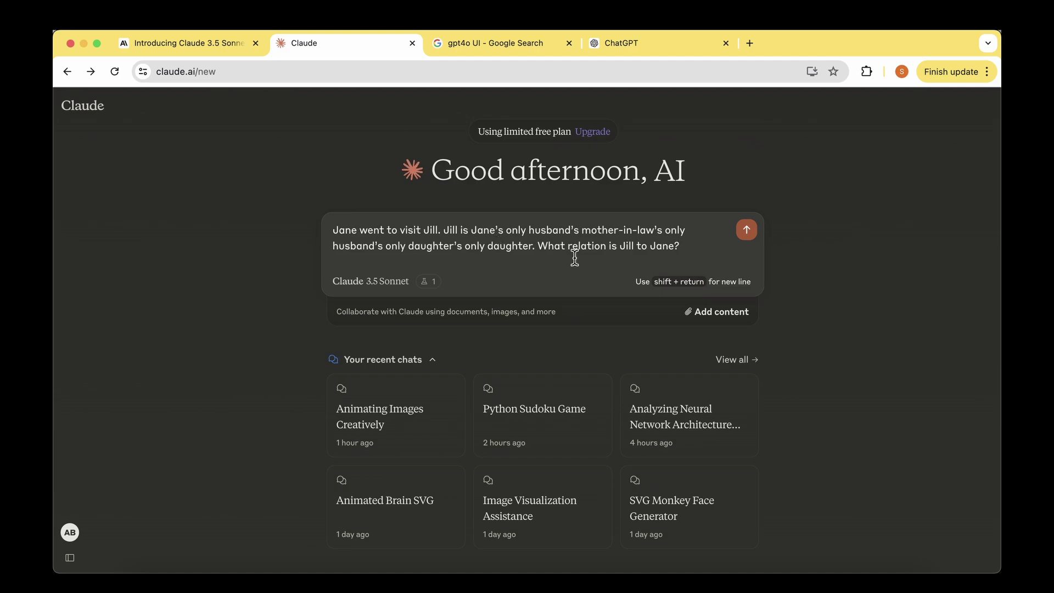
{"action": "left_click", "coordinate": [748, 233]}
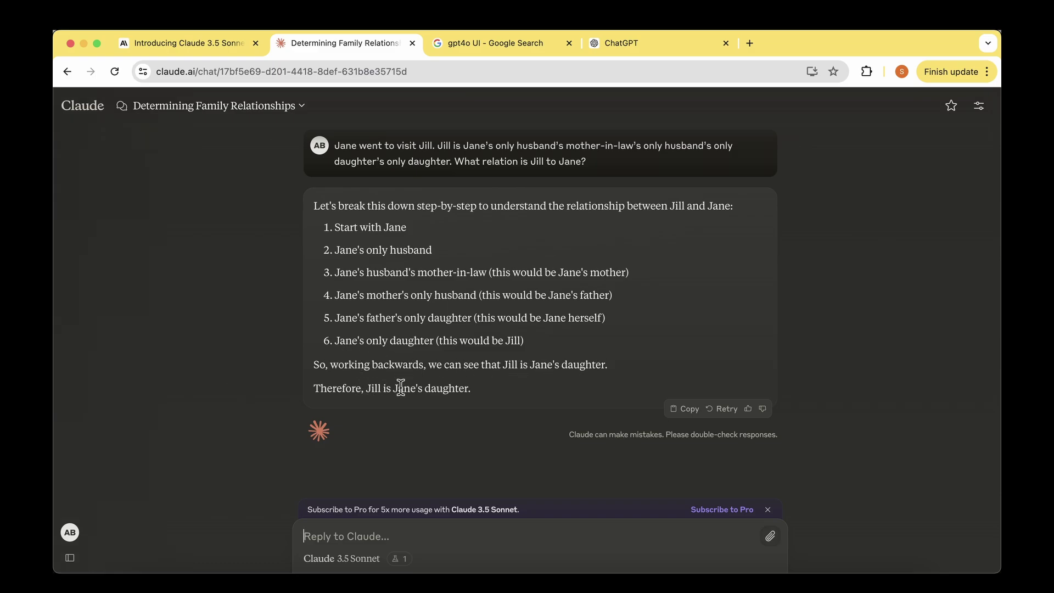
{"action": "left_click_drag", "start_coordinate": [489, 392], "coordinate": [333, 232]}
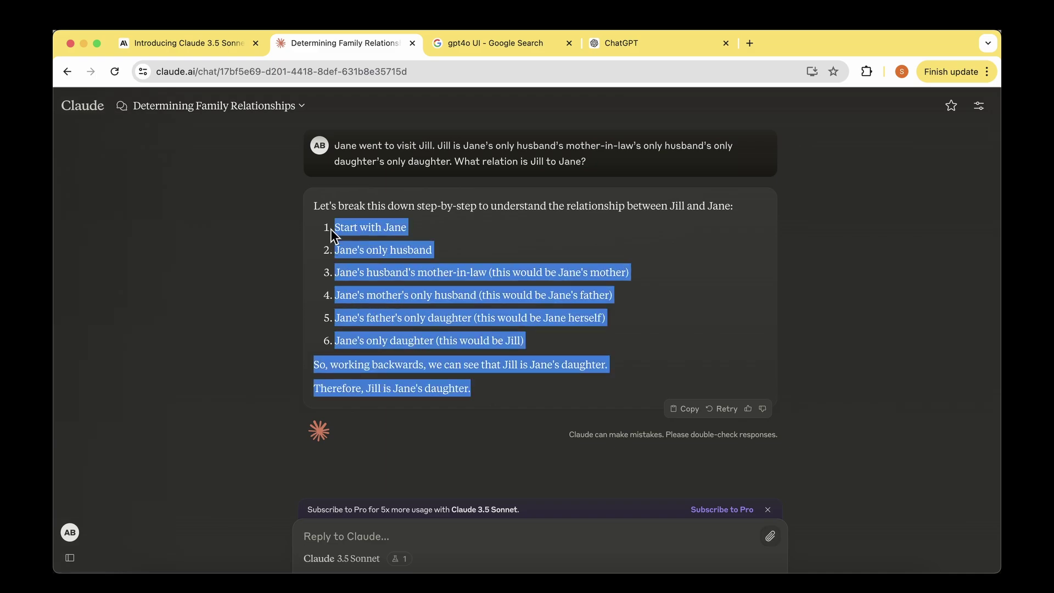
{"action": "left_click", "coordinate": [364, 385]}
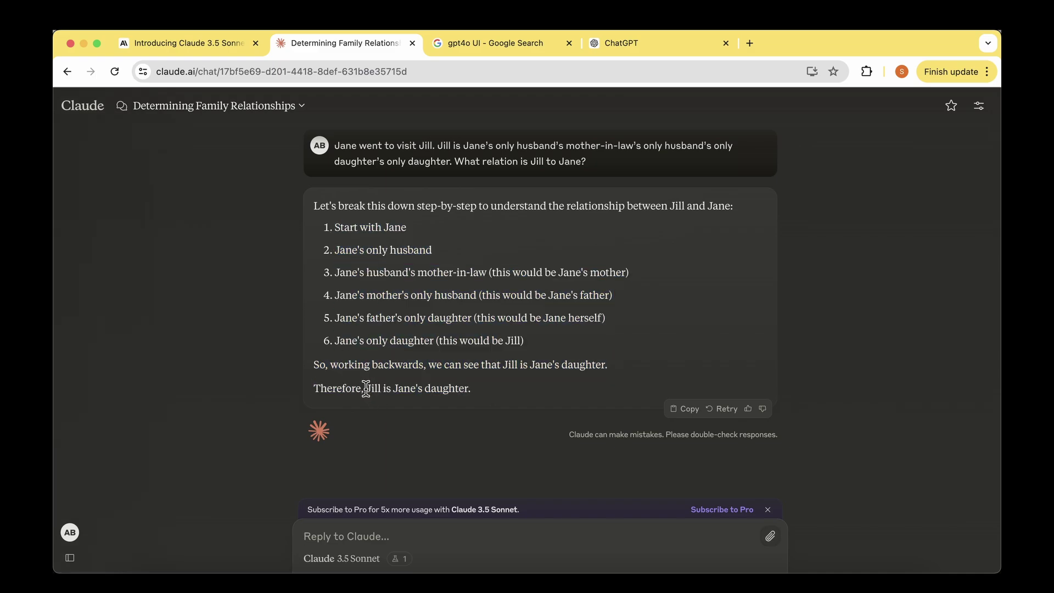
Send ChatGPT the Jane and Jill riddle, read its answer, then paste the odd-word question into Claude.
{"action": "left_click_drag", "start_coordinate": [365, 388], "coordinate": [491, 387]}
{"action": "left_click", "coordinate": [497, 388]}
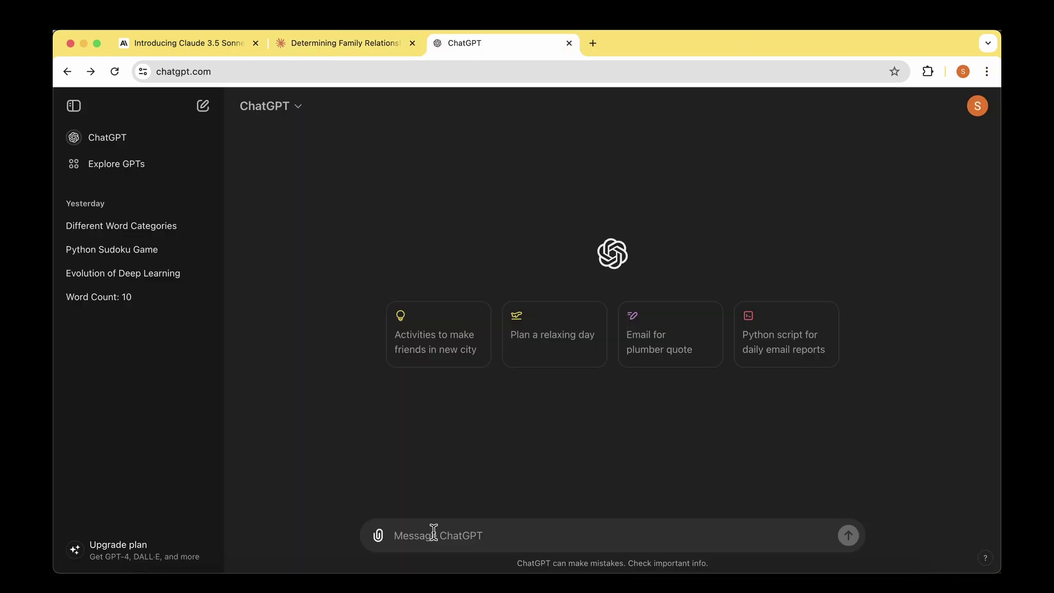
{"action": "left_click", "coordinate": [434, 531]}
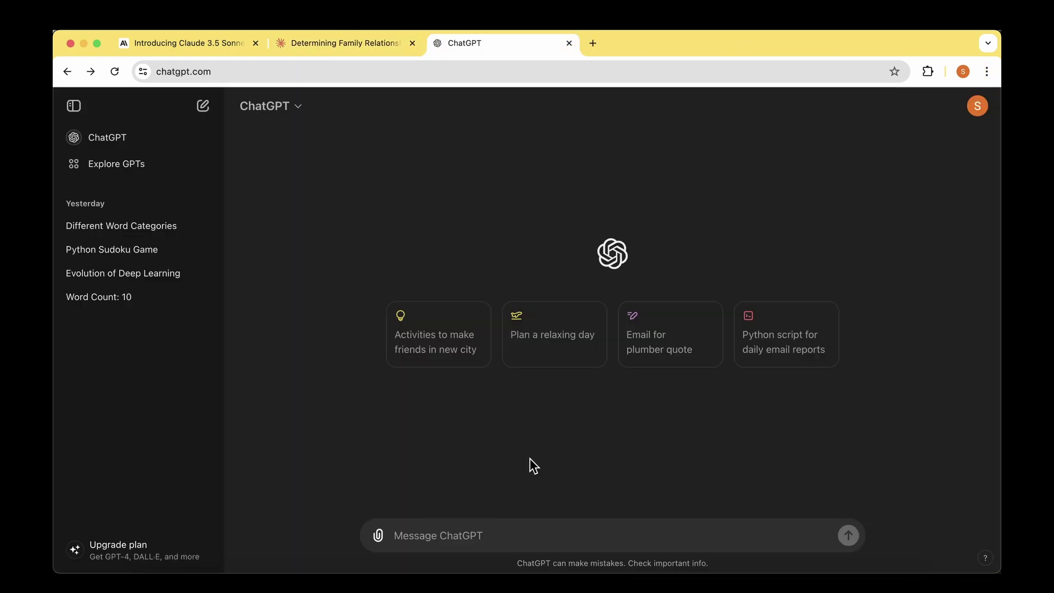
{"action": "type", "text": "Jane went to visit Jill. Jill is Jane’s only husband’s mother-in-law’s only husband’s only daughter’s only daughter. What relation is Jill to Jane?"}
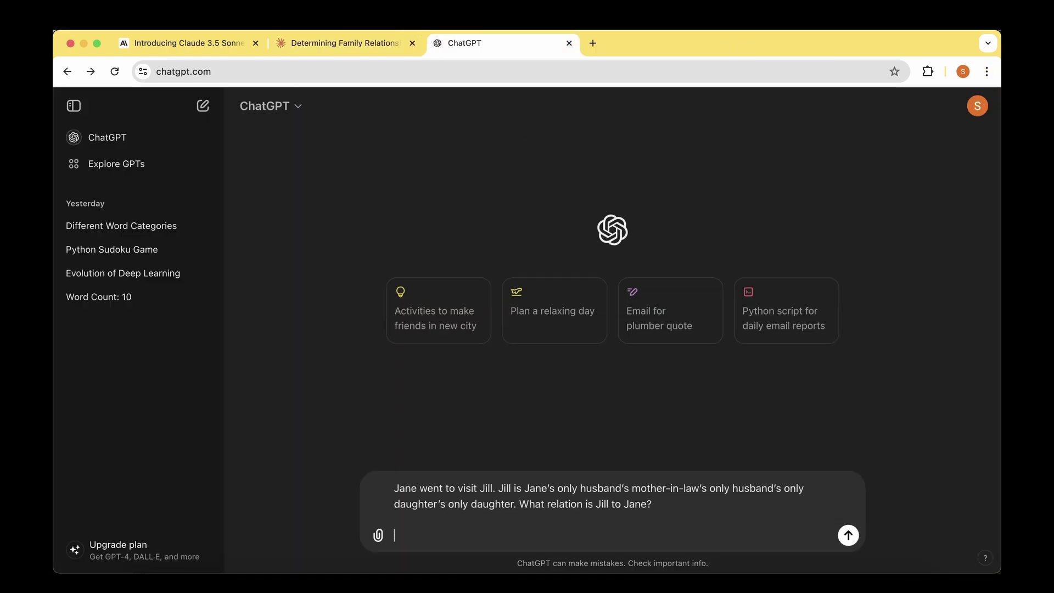
{"action": "key", "text": "Return"}
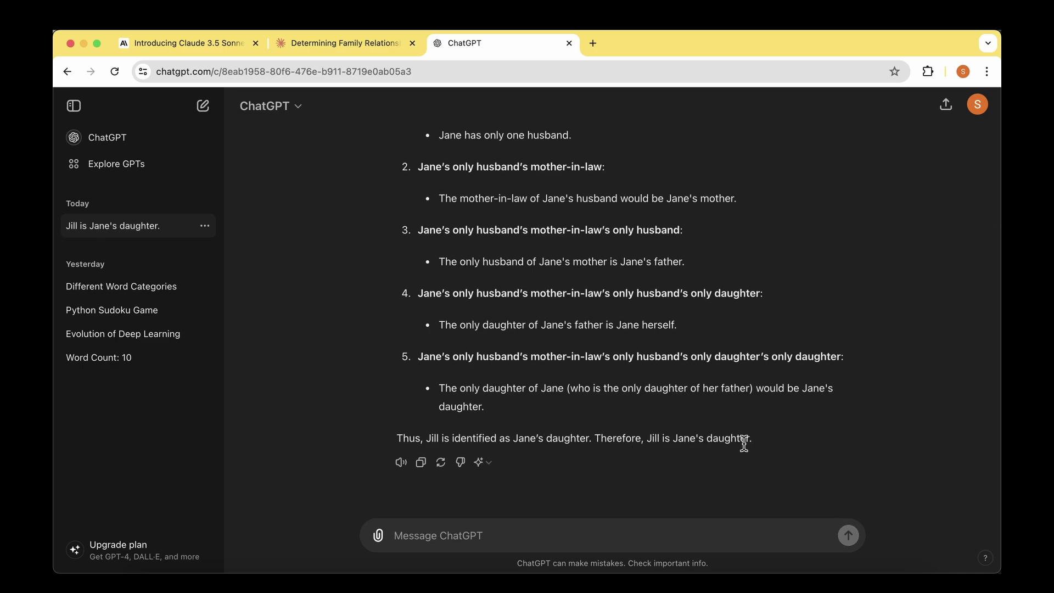
{"action": "scroll", "coordinate": [658, 354], "scroll_direction": "up", "scroll_amount": 3}
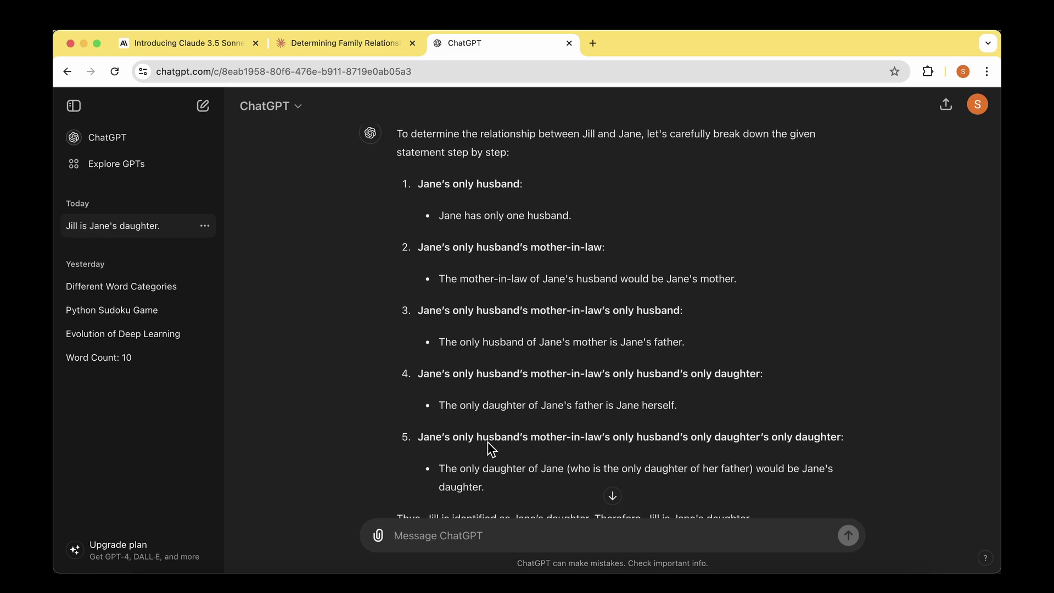
{"action": "scroll", "coordinate": [614, 327], "scroll_direction": "down", "scroll_amount": 3}
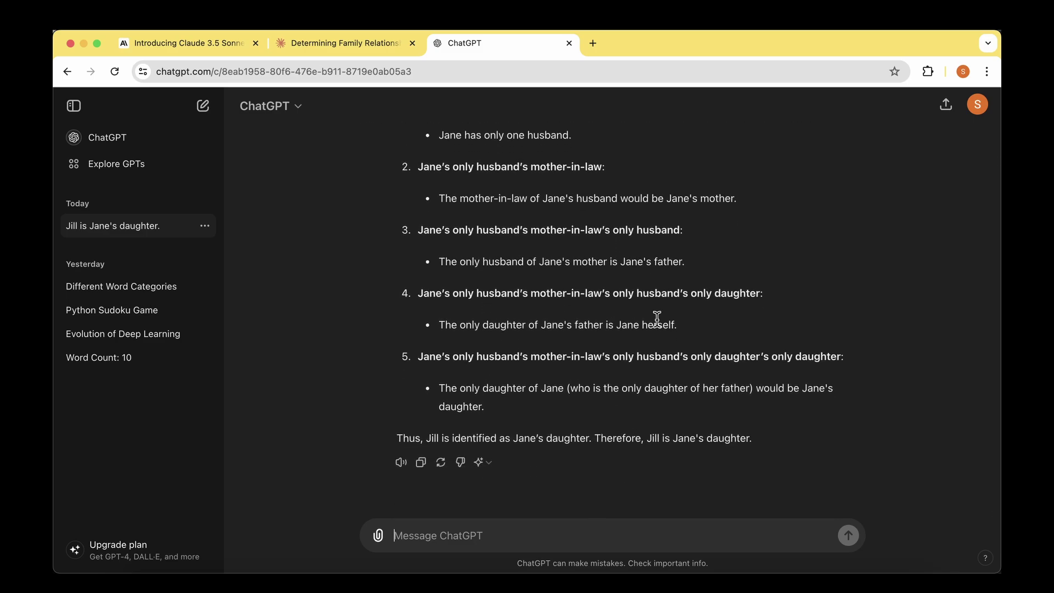
{"action": "scroll", "coordinate": [630, 302], "scroll_direction": "up", "scroll_amount": 4}
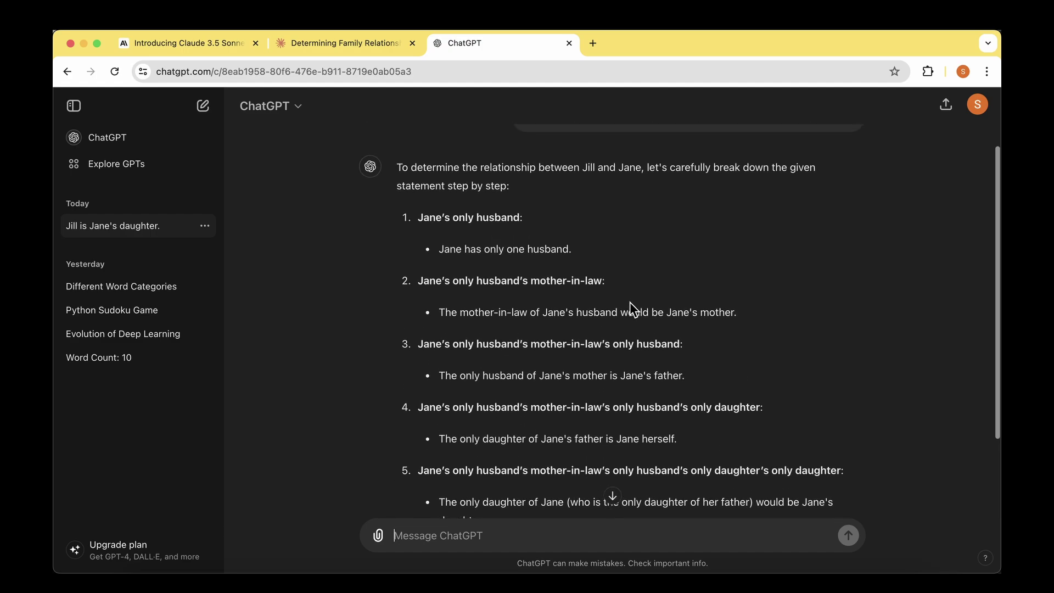
{"action": "scroll", "coordinate": [630, 302], "scroll_direction": "up", "scroll_amount": 2}
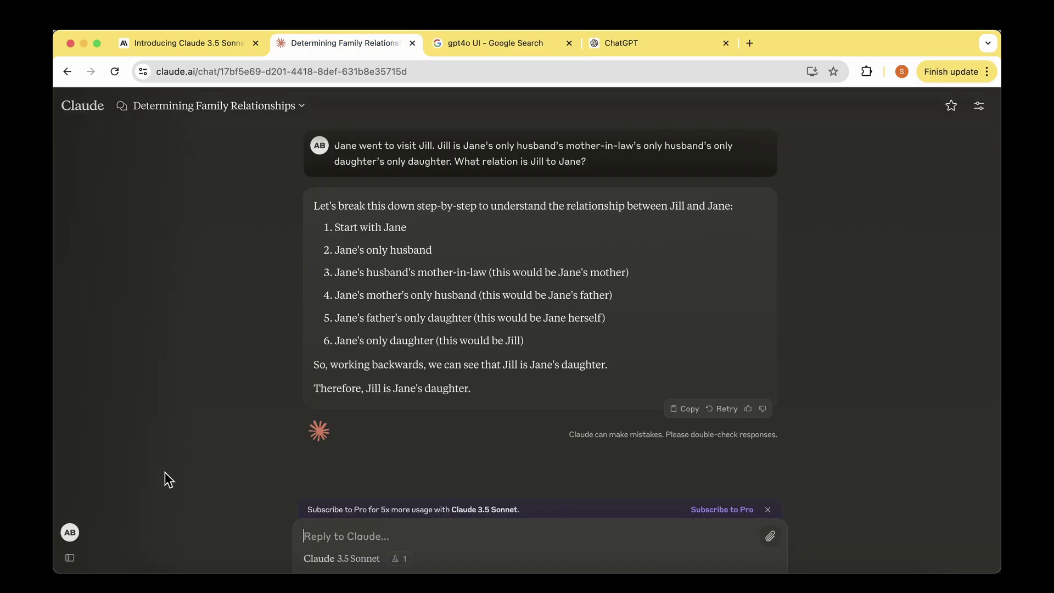
{"action": "type", "text": "Which of the words below is least like the others? The difference has nothing to do with vowels, consonants or syllables. MORE, PAIRS, ETCHERS, ZIPPER"}
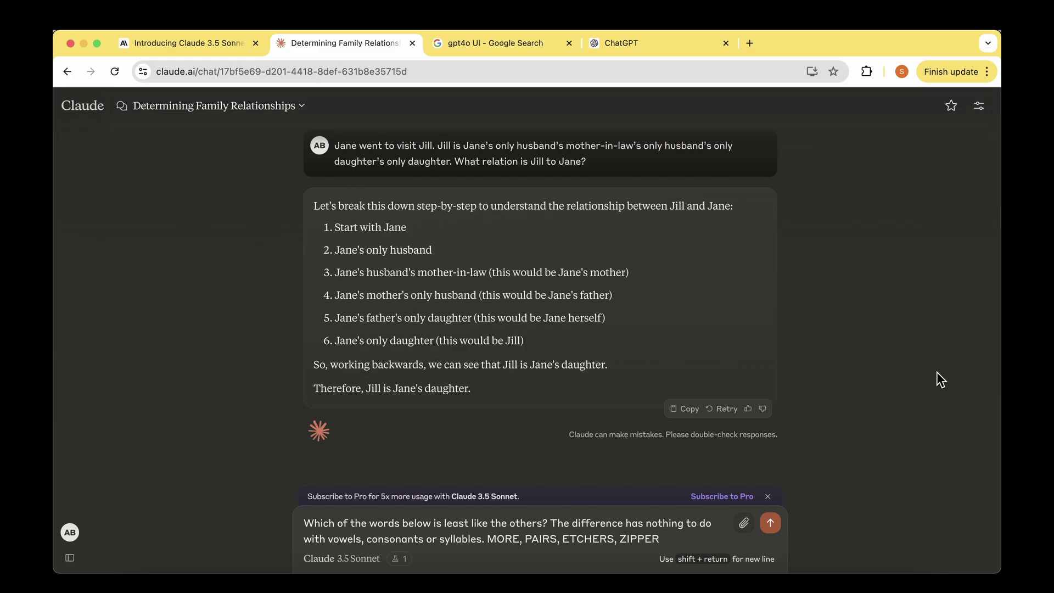
Send the MORE, PAIRS, ETCHERS, ZIPPER question and go over each word in Claude's reply.
{"action": "key", "text": "Return"}
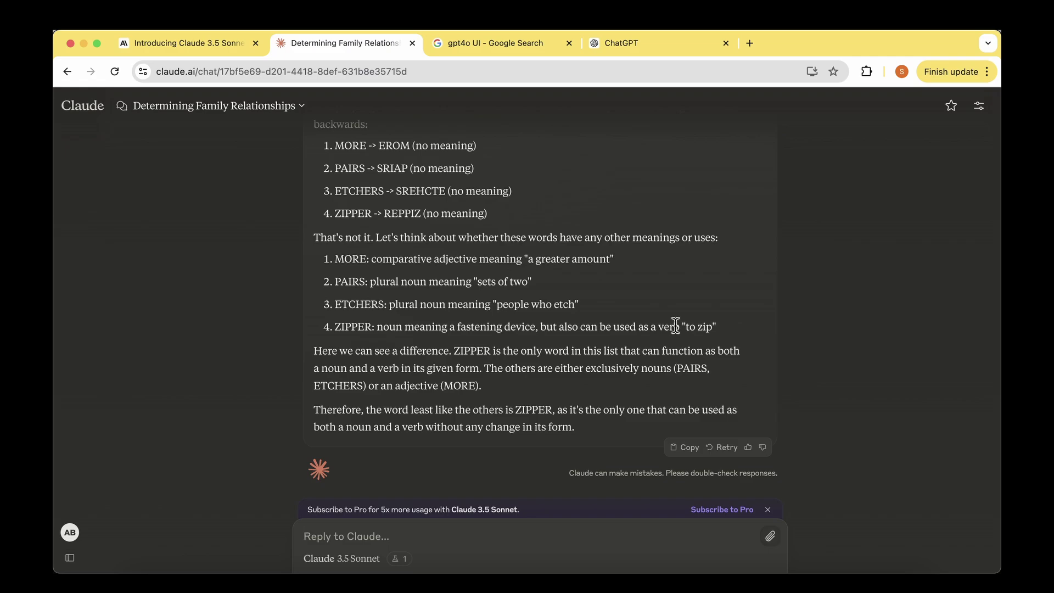
{"action": "double_click", "coordinate": [346, 258]}
{"action": "double_click", "coordinate": [348, 279]}
{"action": "left_click", "coordinate": [442, 275]}
{"action": "double_click", "coordinate": [365, 303]}
{"action": "left_click", "coordinate": [442, 298]}
{"action": "double_click", "coordinate": [352, 326]}
{"action": "left_click", "coordinate": [457, 330]}
{"action": "double_click", "coordinate": [352, 326]}
{"action": "left_click", "coordinate": [403, 374]}
Mark Claude's closing paragraphs about ZIPPER, then the odd-word question in ChatGPT.
{"action": "left_click_drag", "start_coordinate": [586, 431], "coordinate": [317, 351]}
{"action": "left_click", "coordinate": [319, 350]}
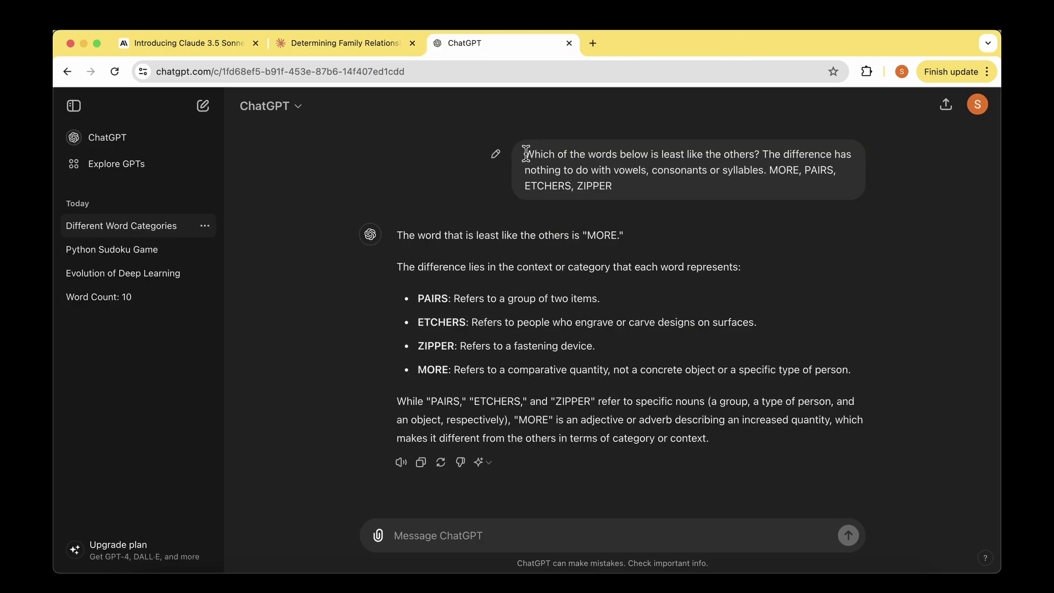
{"action": "left_click_drag", "start_coordinate": [526, 153], "coordinate": [650, 193]}
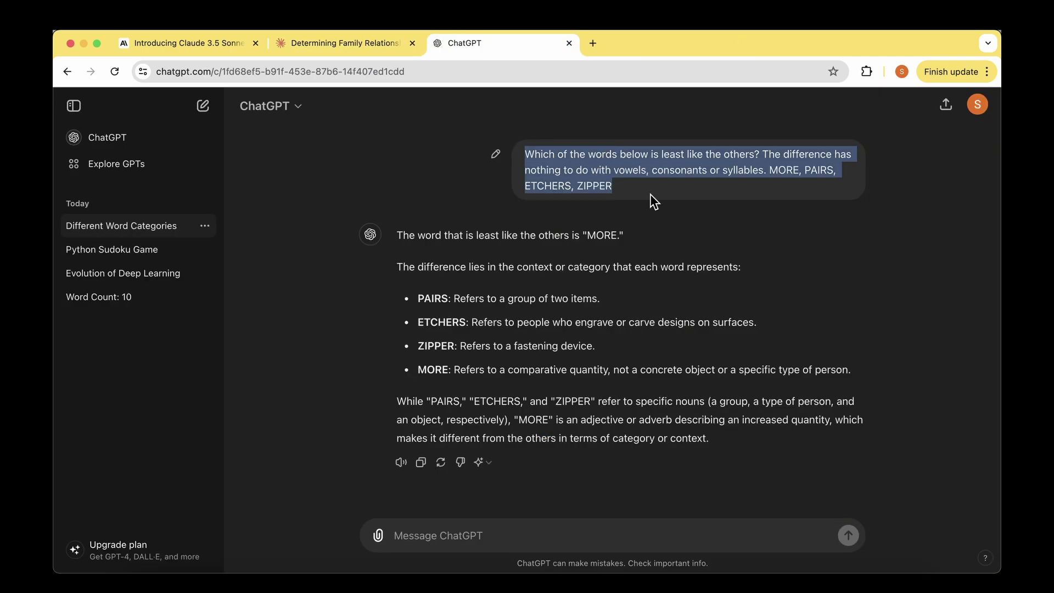
Mark ChatGPT's opening claim and its verdict MORE with the category explanation.
{"action": "left_click", "coordinate": [430, 235]}
{"action": "left_click_drag", "start_coordinate": [431, 235], "coordinate": [628, 237]}
{"action": "left_click_drag", "start_coordinate": [569, 268], "coordinate": [609, 318]}
{"action": "left_click", "coordinate": [609, 317]}
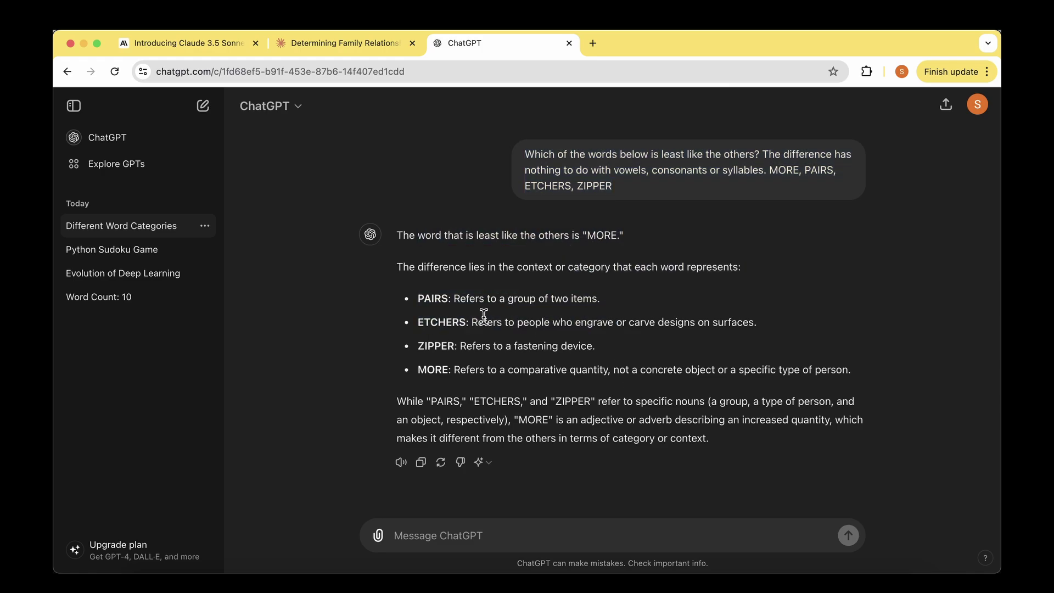
Review ChatGPT's explanation lines for PAIRS, ETCHERS, ZIPPER and MORE, and its closing paragraph.
{"action": "double_click", "coordinate": [434, 298]}
{"action": "left_click_drag", "start_coordinate": [434, 299], "coordinate": [582, 301]}
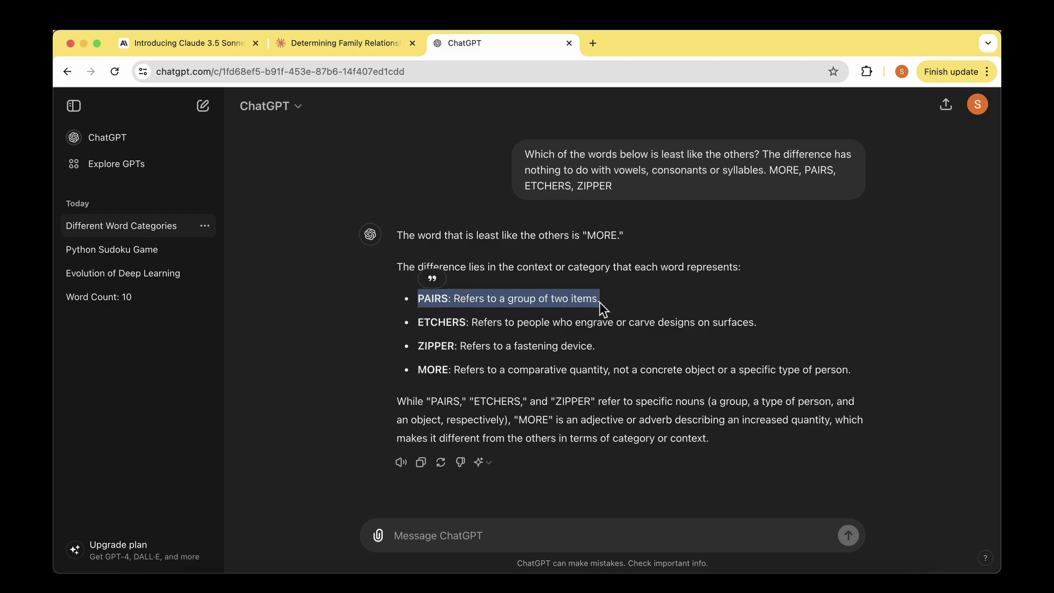
{"action": "double_click", "coordinate": [446, 323]}
{"action": "left_click_drag", "start_coordinate": [445, 323], "coordinate": [651, 325]}
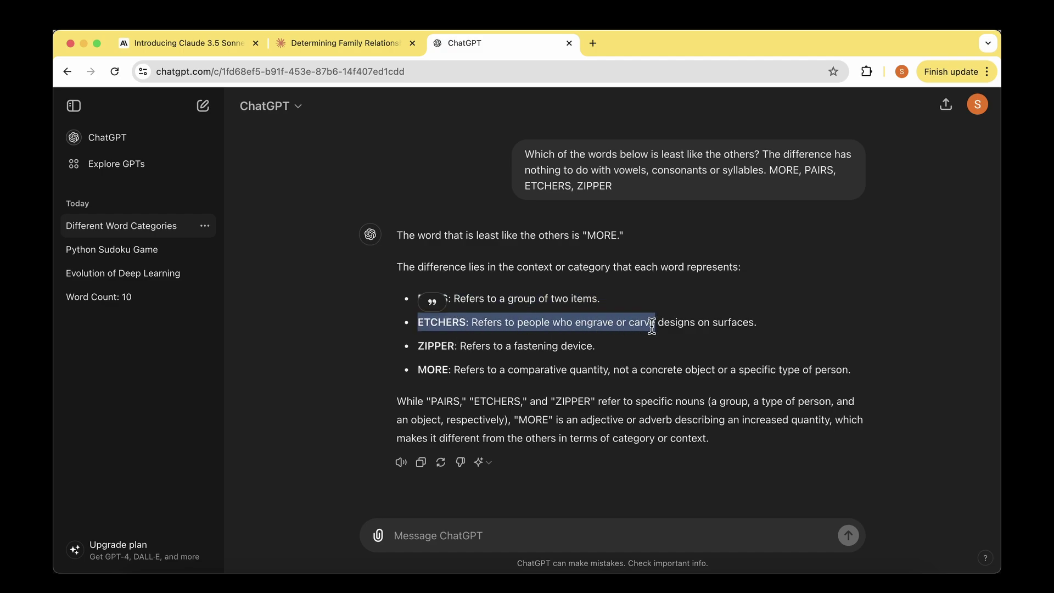
{"action": "double_click", "coordinate": [437, 344]}
{"action": "left_click_drag", "start_coordinate": [437, 345], "coordinate": [577, 346]}
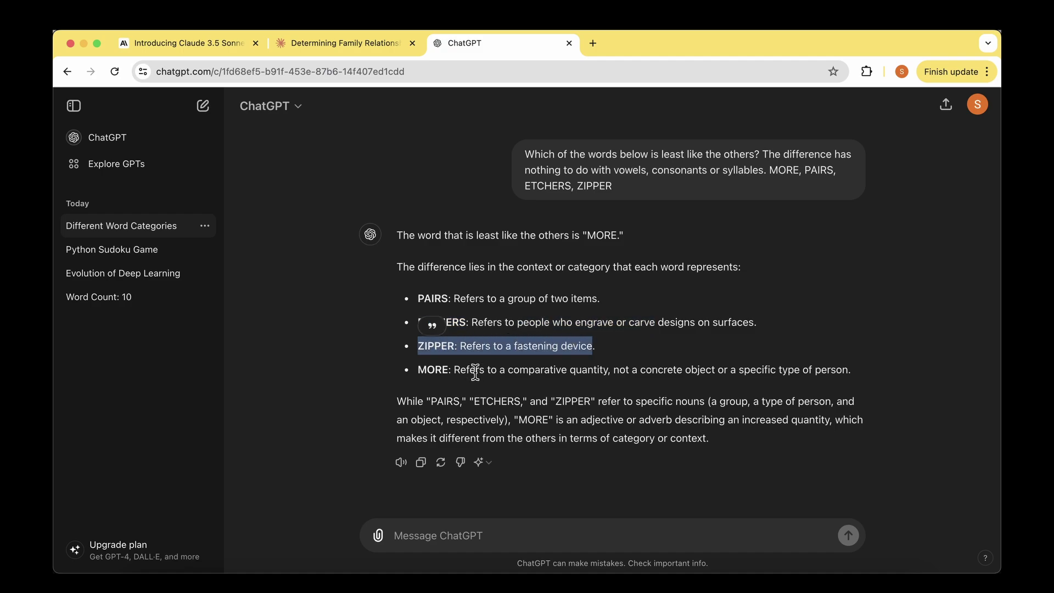
{"action": "double_click", "coordinate": [431, 370]}
{"action": "left_click_drag", "start_coordinate": [431, 370], "coordinate": [826, 365]}
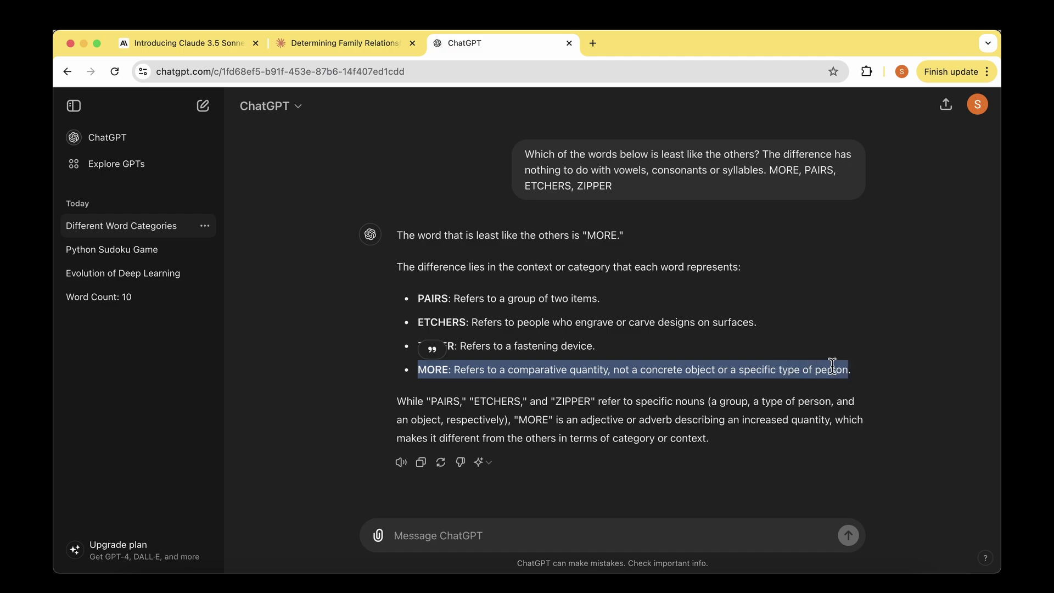
{"action": "triple_click", "coordinate": [626, 405]}
{"action": "left_click", "coordinate": [711, 441]}
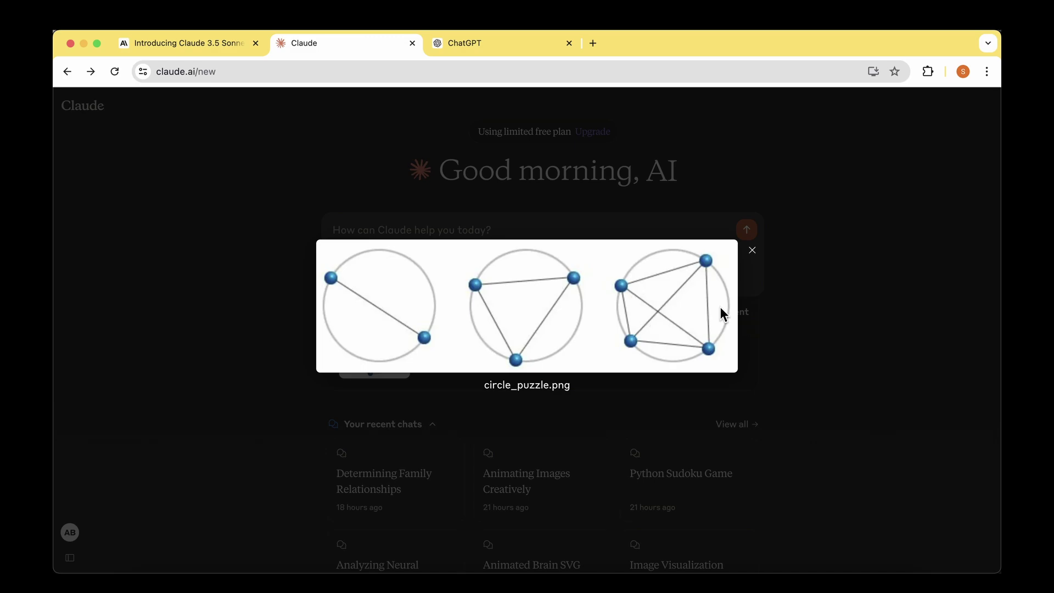
Paste the seven-dot circle-regions question below the attached circle_puzzle.png and send it to Claude.
{"action": "left_click", "coordinate": [449, 237]}
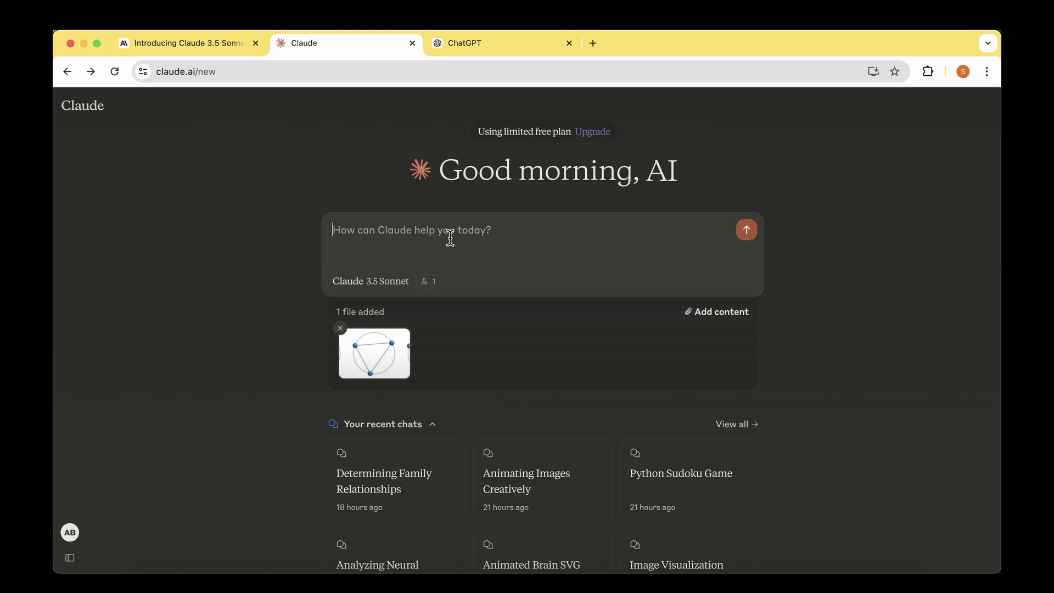
{"action": "type", "text": "The below three circles all have blue dots on their circumference which are connected by straight lines. These lines divide the circles into smaller regions. The first circle, with two blue dots is separated into two regions. The second circle with three blue dots is separated into four regions. The third circle with four blue dots is separated into eight regions. Given a circle where seven blue dots are placed anywhere on its curcumference, what would be the maximum number of regions into which it could be divided?"}
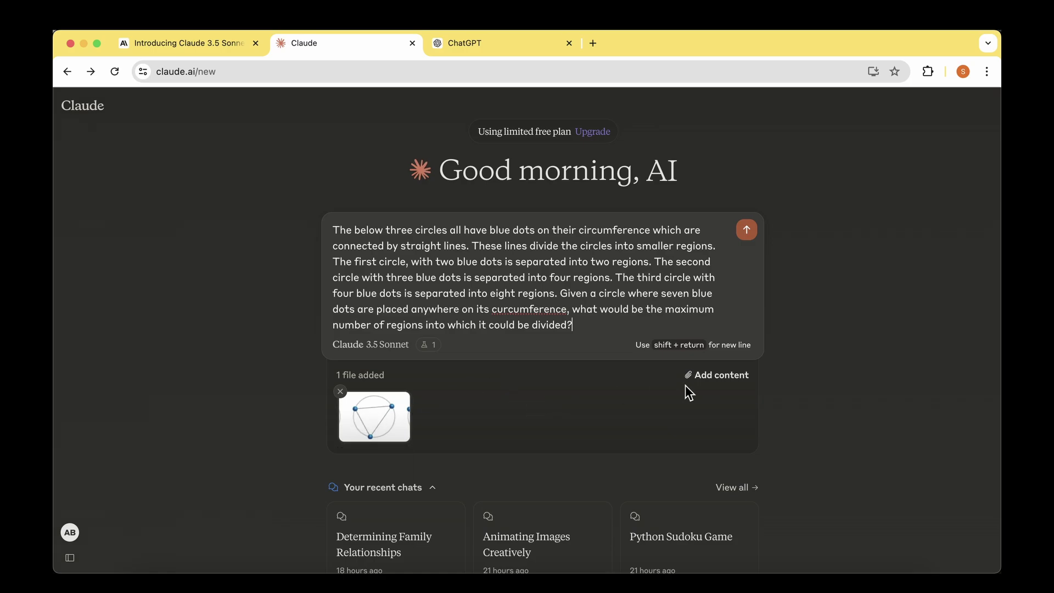
{"action": "left_click", "coordinate": [748, 230]}
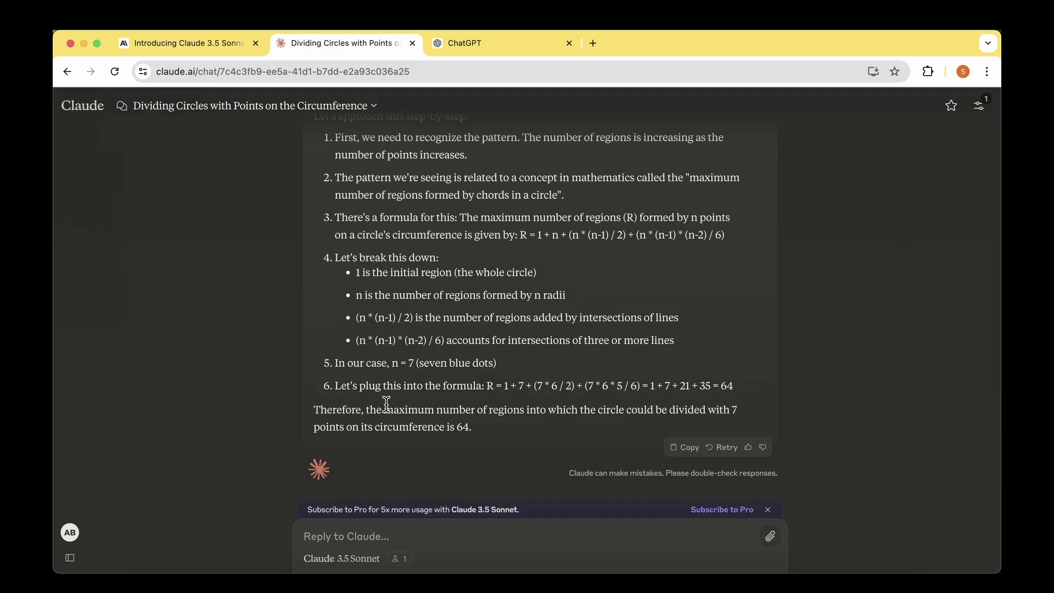
Highlight Claude's final answer of 64 and its concluding sentence on the number of regions.
{"action": "double_click", "coordinate": [466, 427]}
{"action": "left_click", "coordinate": [492, 427]}
{"action": "scroll", "coordinate": [492, 427], "scroll_direction": "up", "scroll_amount": 1}
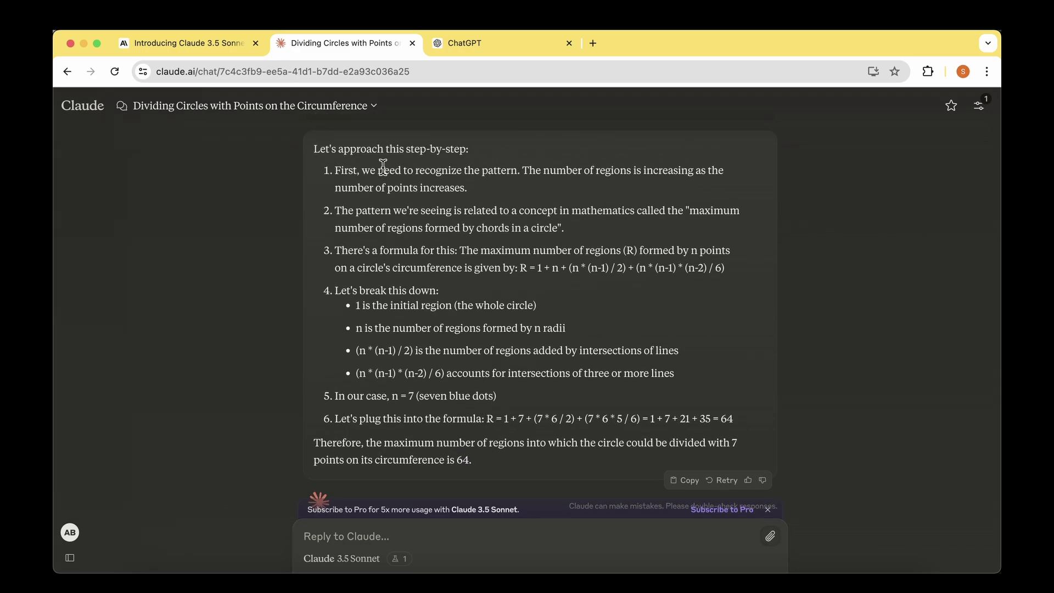
{"action": "scroll", "coordinate": [419, 258], "scroll_direction": "down", "scroll_amount": 1}
{"action": "scroll", "coordinate": [418, 258], "scroll_direction": "down", "scroll_amount": 1}
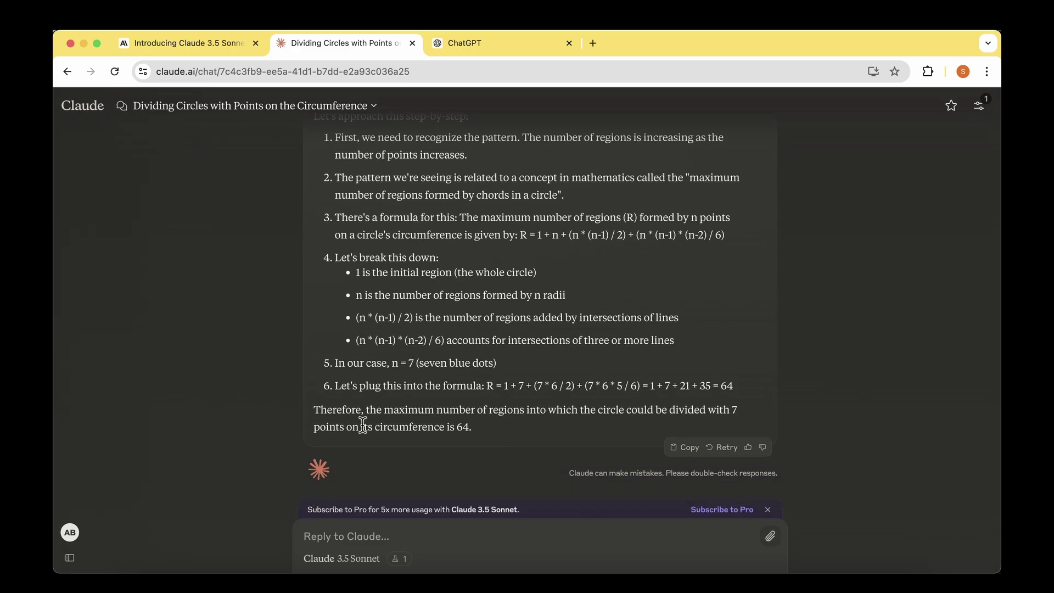
{"action": "left_click_drag", "start_coordinate": [384, 411], "coordinate": [482, 433]}
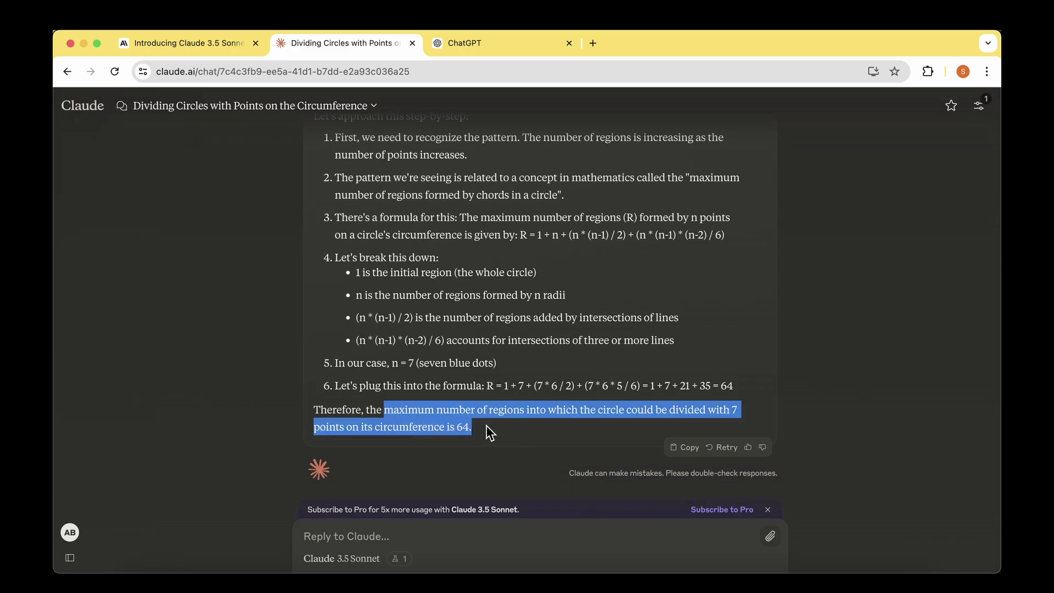
{"action": "left_click", "coordinate": [490, 431]}
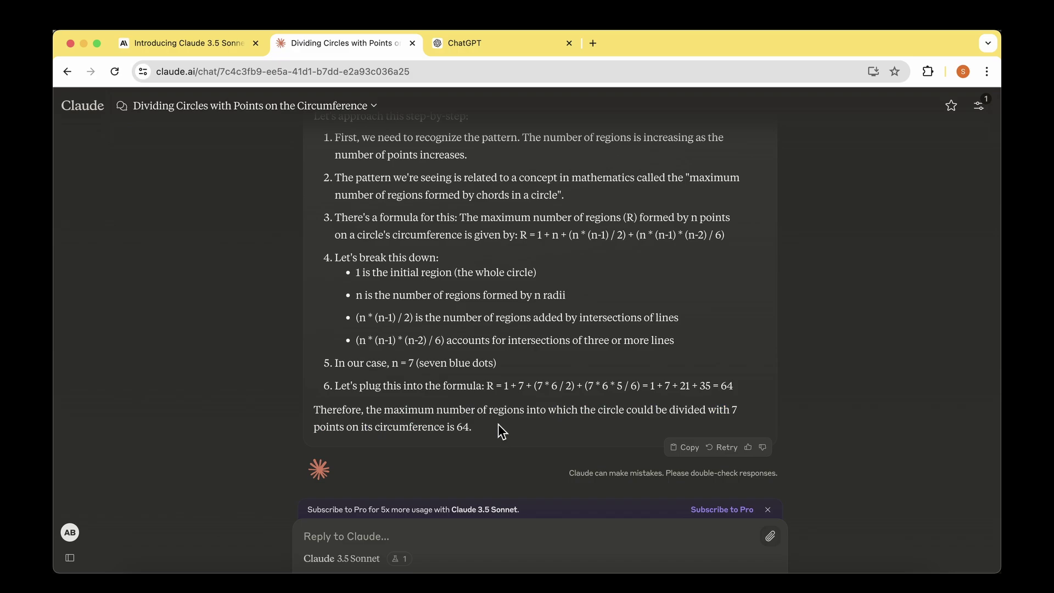
{"action": "scroll", "coordinate": [499, 385], "scroll_direction": "up", "scroll_amount": 3}
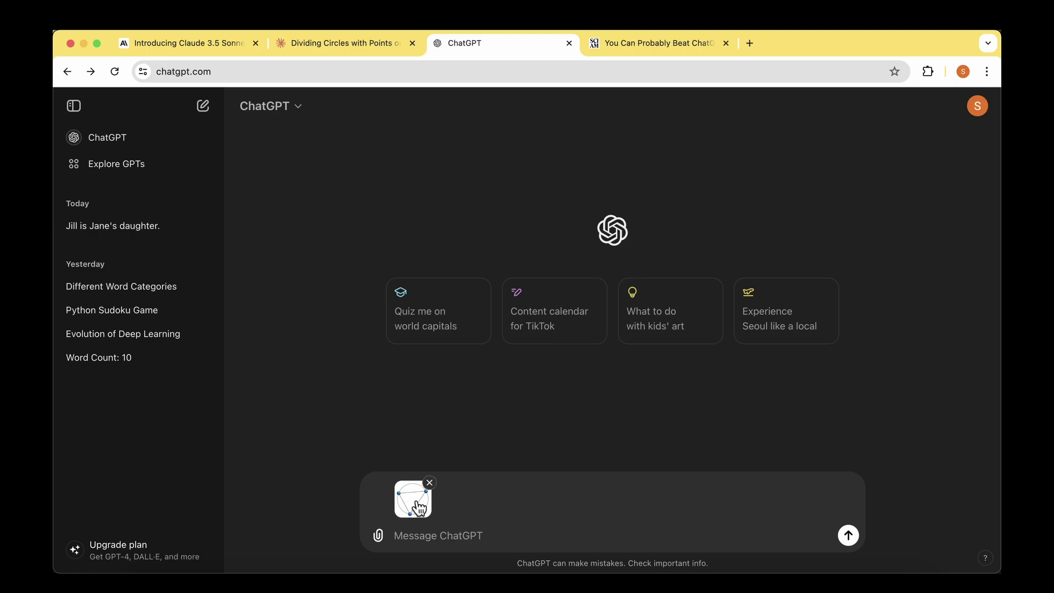
Check the attached circles image, then select the whole puzzle question in the text file.
{"action": "left_click", "coordinate": [419, 508]}
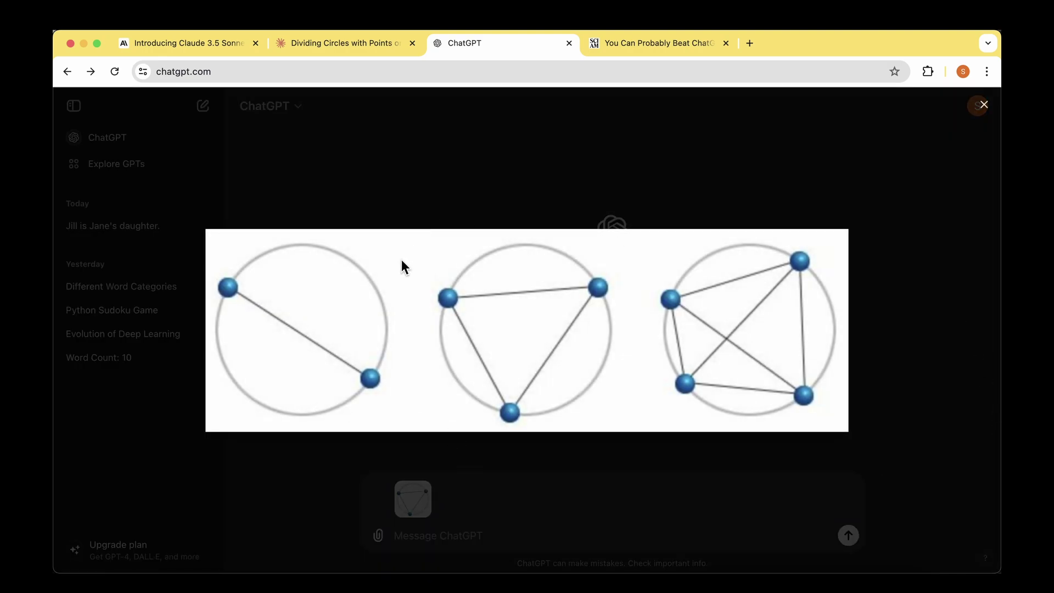
{"action": "left_click", "coordinate": [487, 435]}
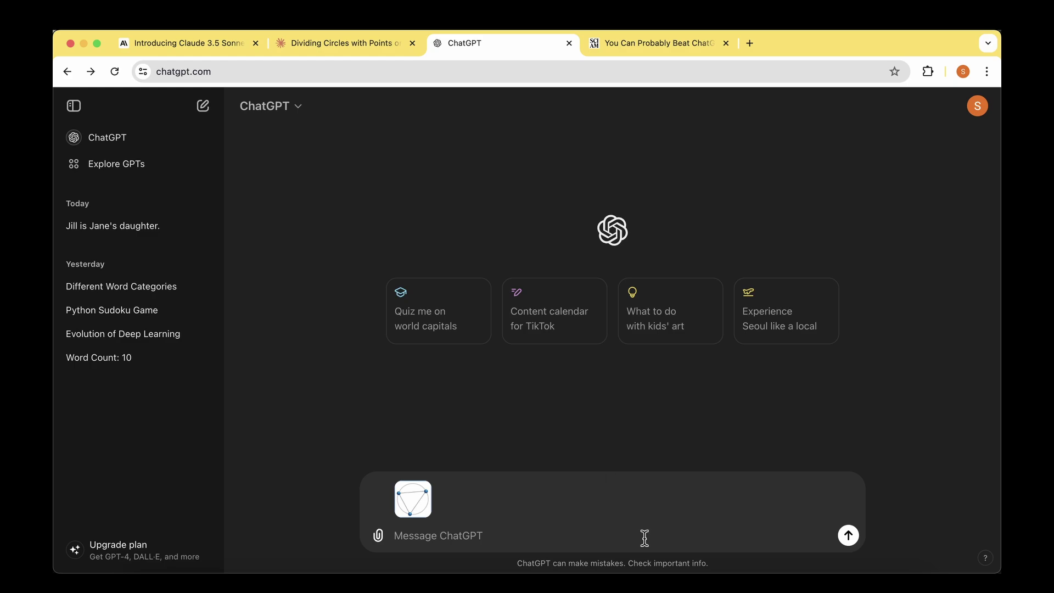
{"action": "left_click", "coordinate": [584, 585]}
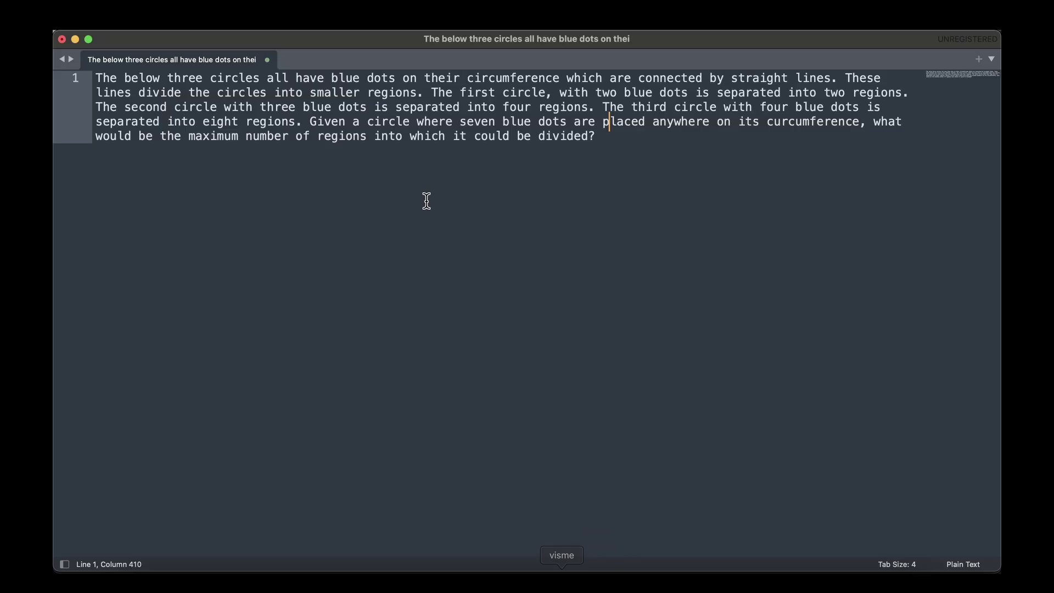
{"action": "key", "text": "super+a"}
{"action": "key", "text": "super+c"}
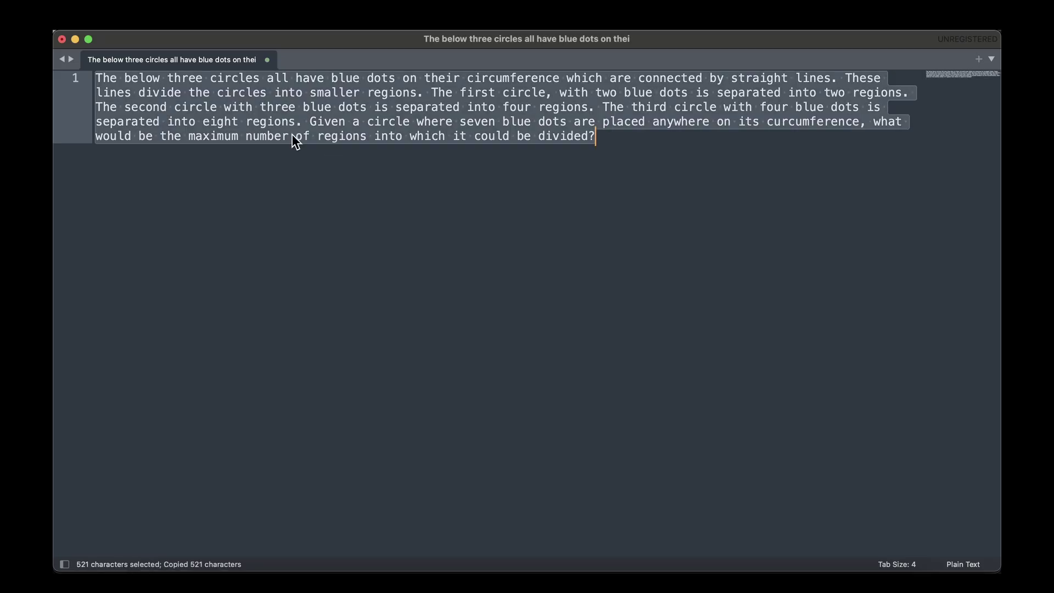
{"action": "key", "text": "super+Tab"}
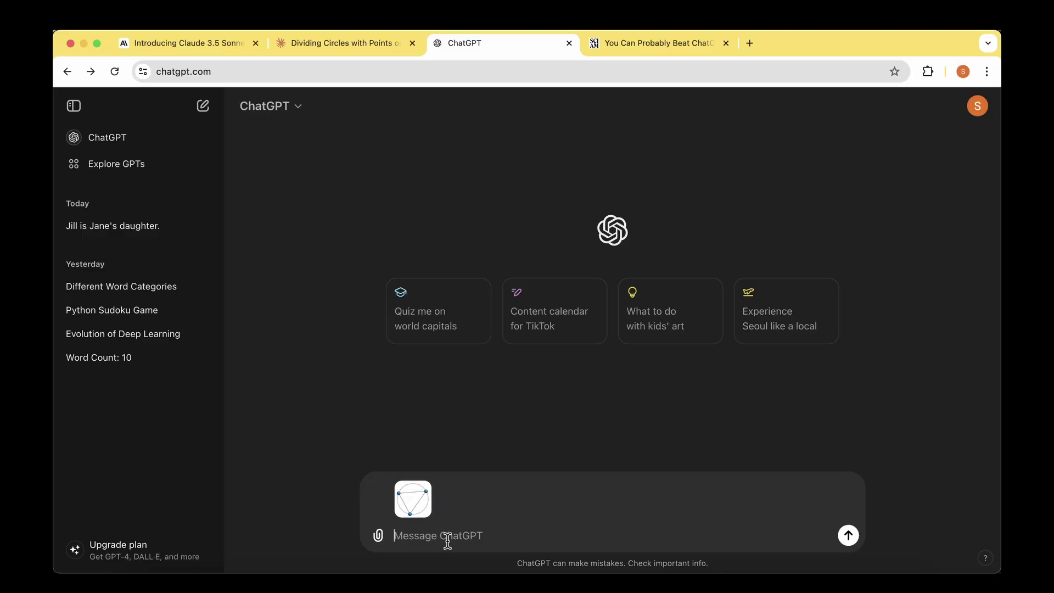
Paste the seven-dot puzzle question and send it to ChatGPT with the circles image.
{"action": "key", "text": "super+v"}
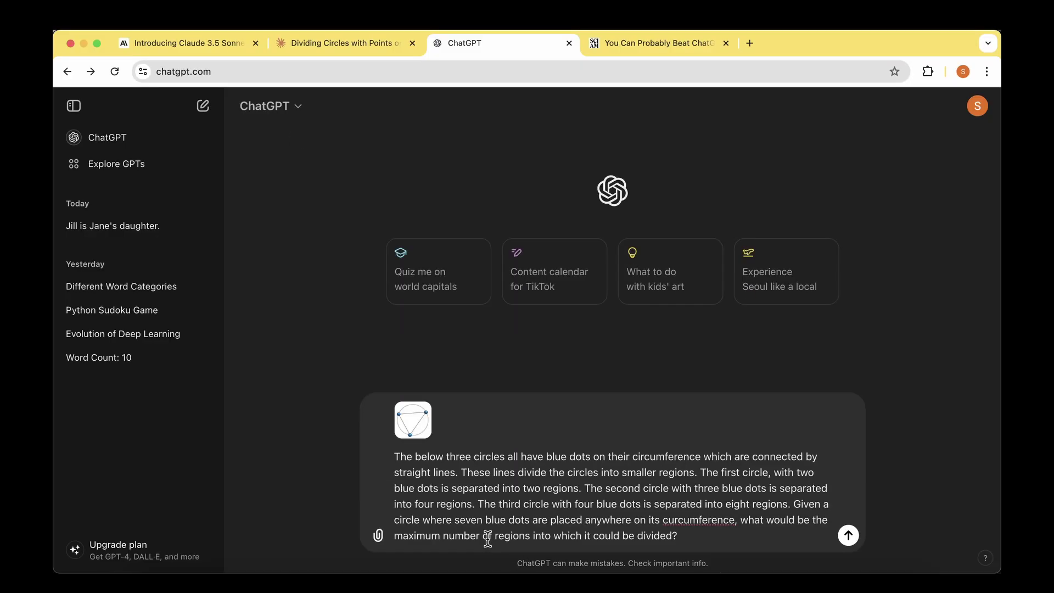
{"action": "key", "text": "Return"}
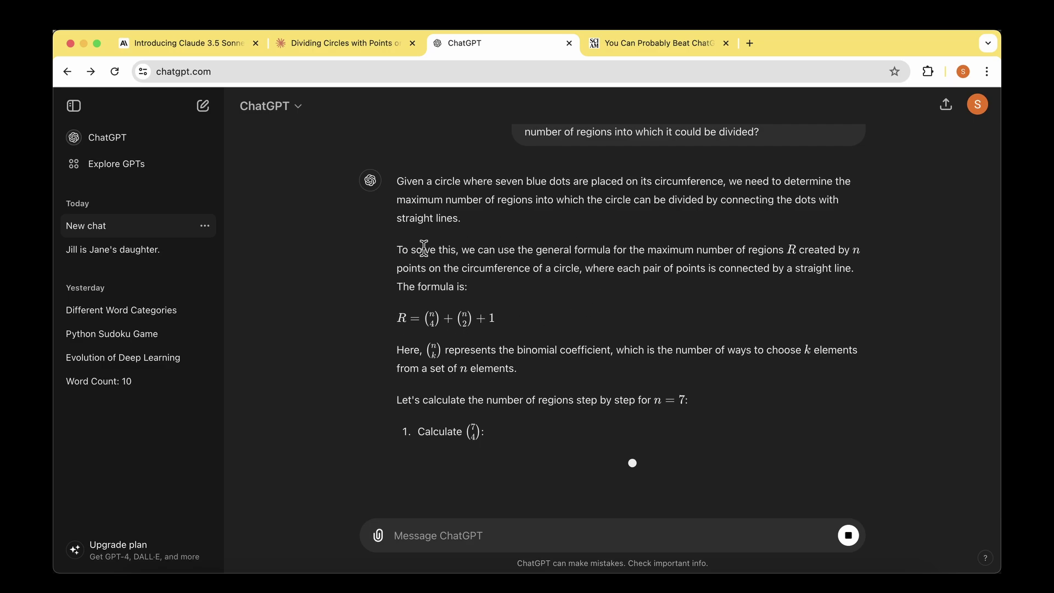
Highlight Claude's maximum-regions formula twice, then go back to ChatGPT's finished answer.
{"action": "left_click", "coordinate": [365, 47]}
{"action": "scroll", "coordinate": [397, 332], "scroll_direction": "down", "scroll_amount": 3}
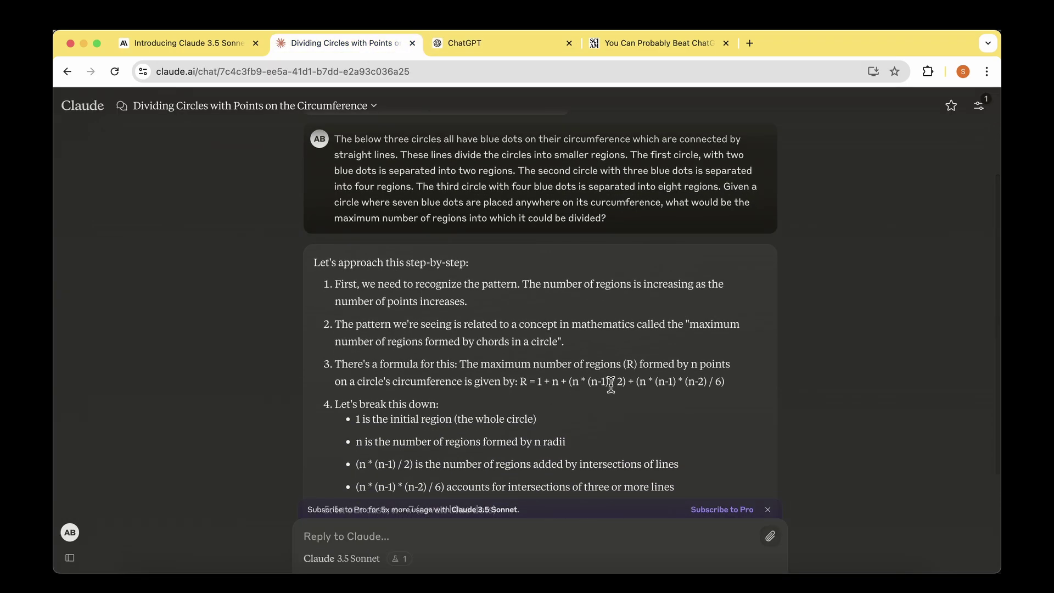
{"action": "left_click_drag", "start_coordinate": [520, 382], "coordinate": [731, 383]}
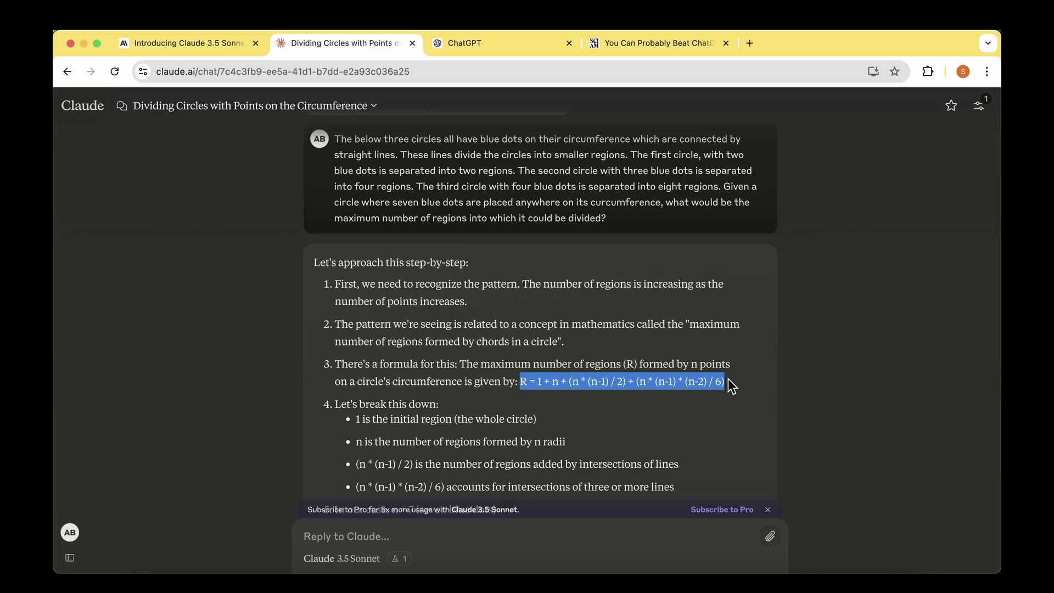
{"action": "left_click", "coordinate": [640, 409]}
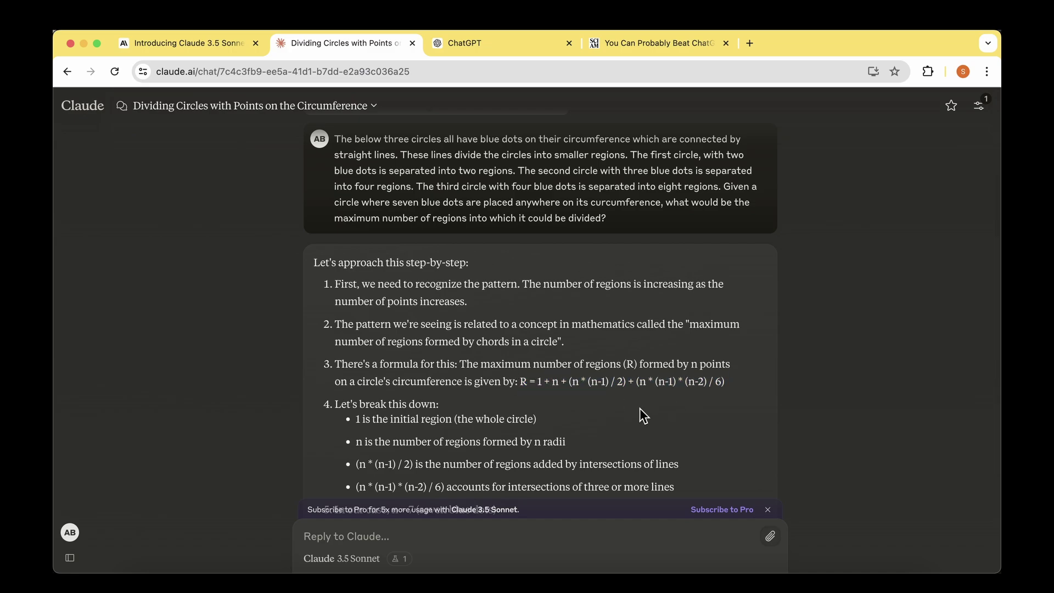
{"action": "left_click_drag", "start_coordinate": [522, 382], "coordinate": [699, 383]}
{"action": "left_click", "coordinate": [695, 383]}
{"action": "left_click", "coordinate": [461, 43]}
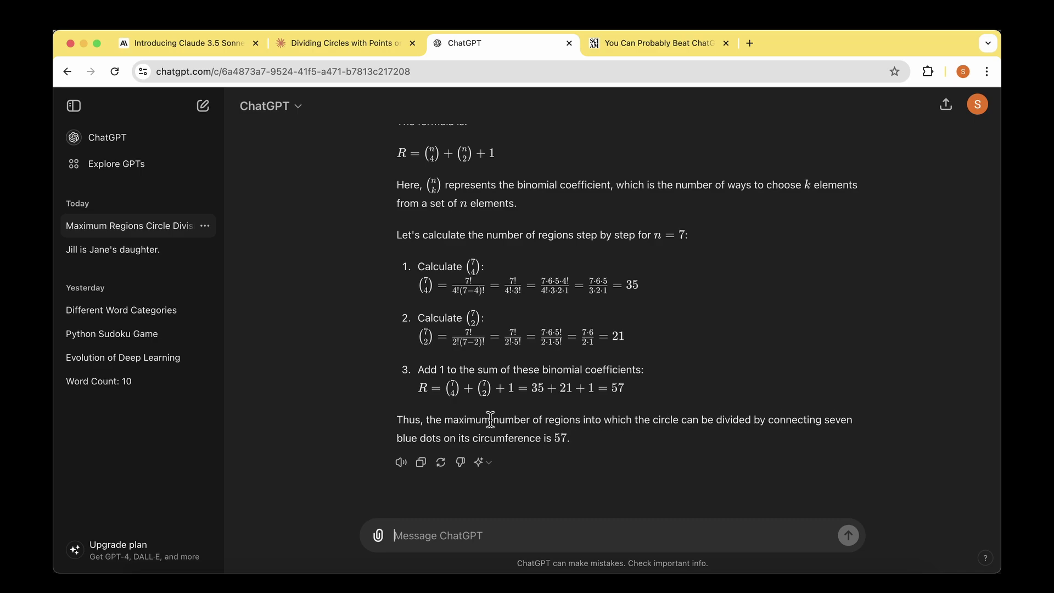
Highlight ChatGPT's 57-region answer and Claude's 64-region conclusion, ending on Claude's reply.
{"action": "left_click_drag", "start_coordinate": [416, 439], "coordinate": [567, 439]}
{"action": "left_click", "coordinate": [592, 436]}
{"action": "left_click", "coordinate": [325, 48]}
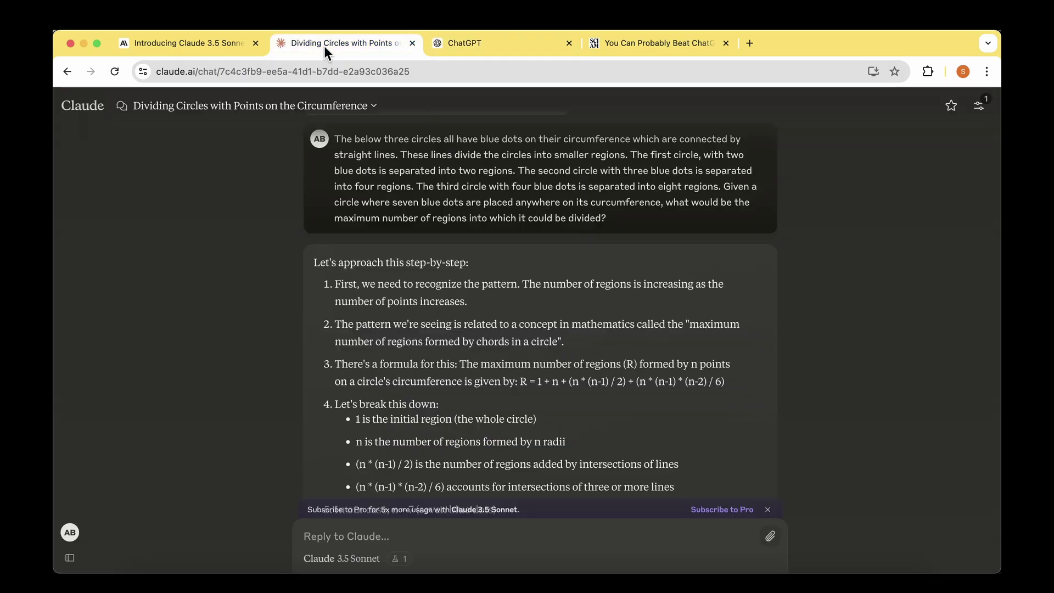
{"action": "scroll", "coordinate": [355, 327], "scroll_direction": "down", "scroll_amount": 5}
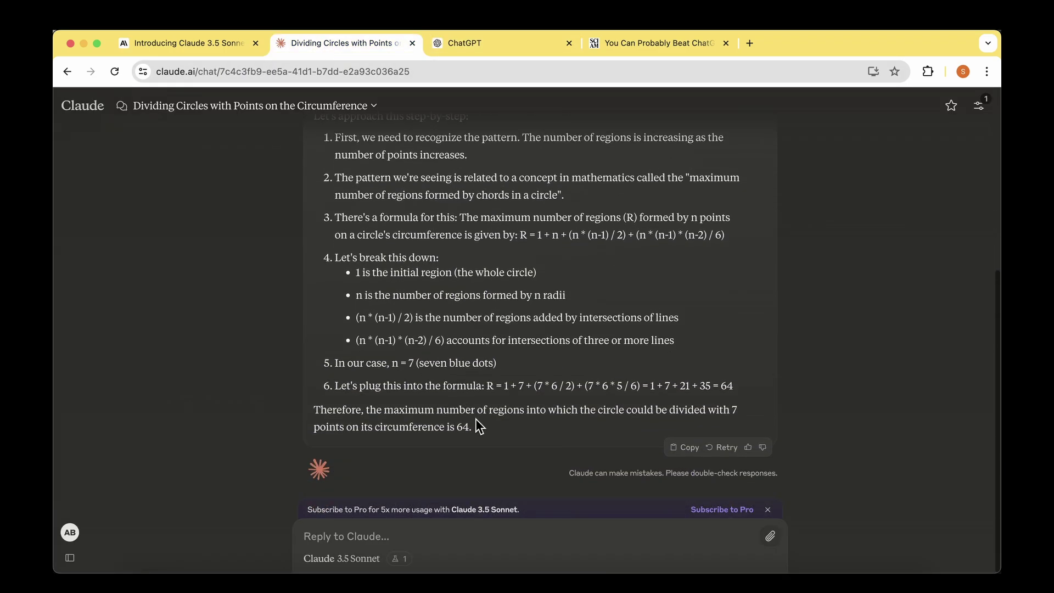
{"action": "left_click_drag", "start_coordinate": [476, 426], "coordinate": [434, 411]}
{"action": "left_click", "coordinate": [490, 418]}
{"action": "key", "text": "ctrl+Tab"}
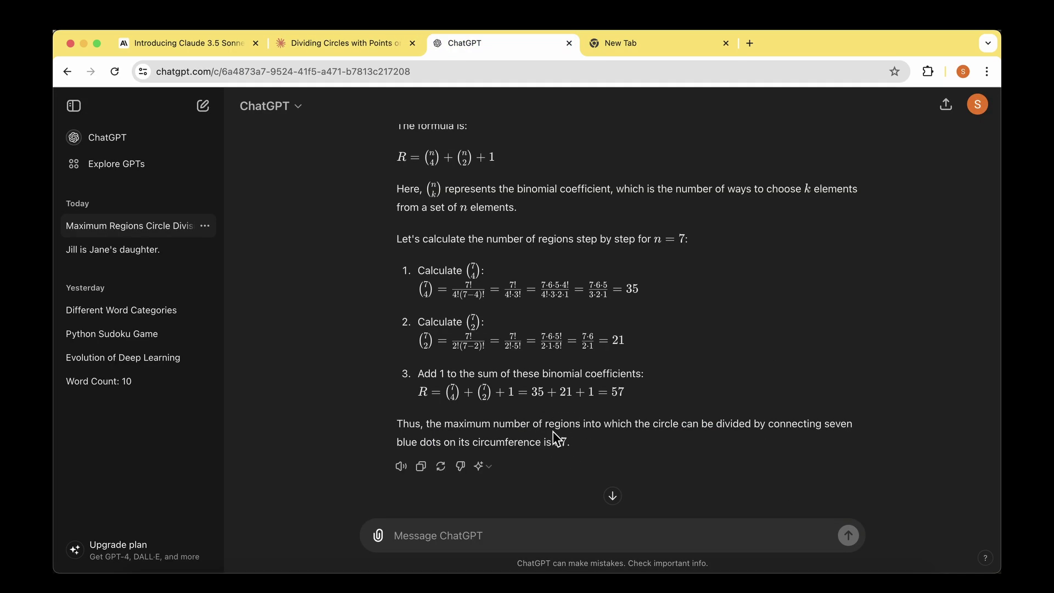
{"action": "left_click", "coordinate": [352, 43]}
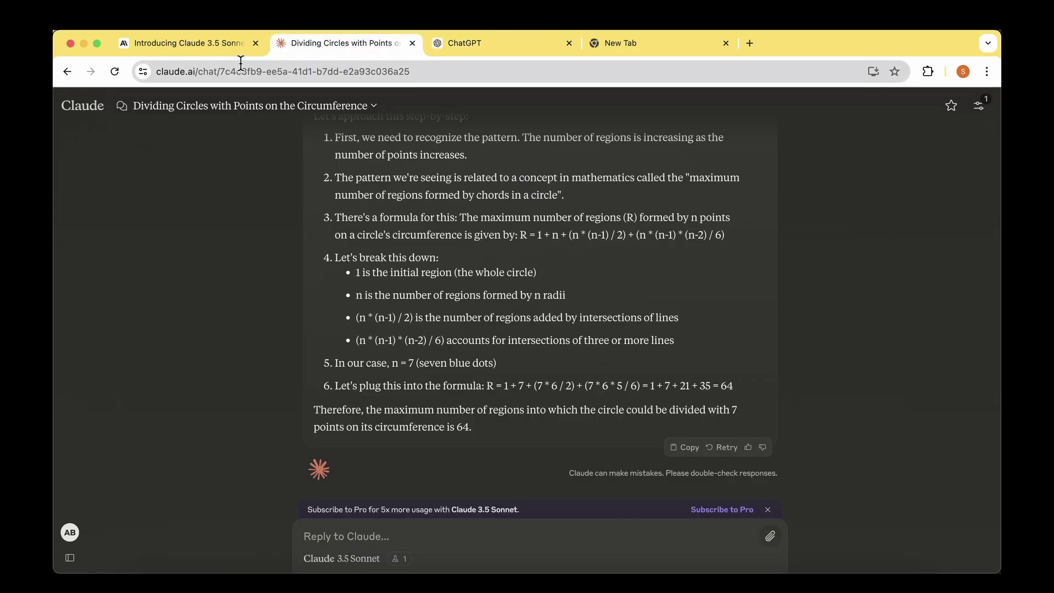
On the Claude 3.5 Sonnet announcement, highlight 'speed' in the 2x-speed heading, then scroll to the benchmark table.
{"action": "left_click", "coordinate": [216, 41]}
{"action": "scroll", "coordinate": [162, 306], "scroll_direction": "up", "scroll_amount": 5}
{"action": "scroll", "coordinate": [163, 305], "scroll_direction": "up", "scroll_amount": 10}
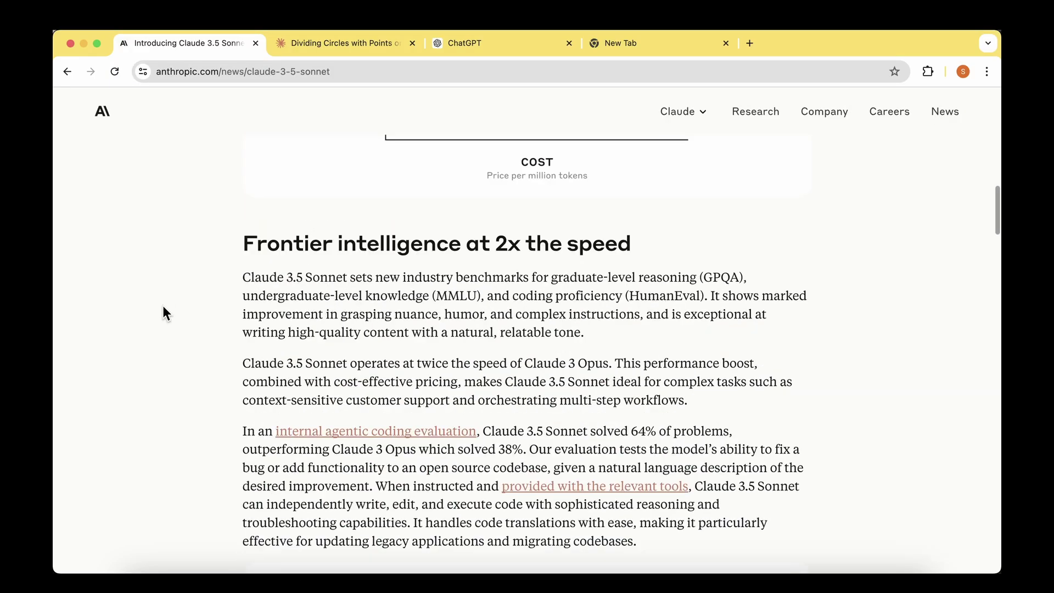
{"action": "scroll", "coordinate": [634, 258], "scroll_direction": "up", "scroll_amount": 1}
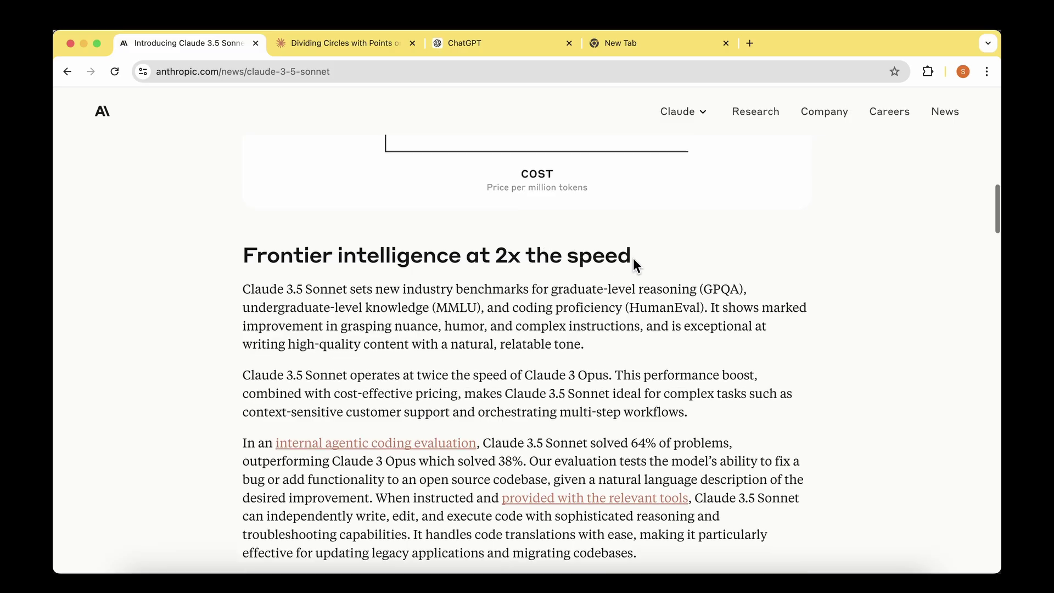
{"action": "left_click_drag", "start_coordinate": [495, 264], "coordinate": [604, 264]}
{"action": "double_click", "coordinate": [595, 262]}
{"action": "left_click", "coordinate": [560, 319]}
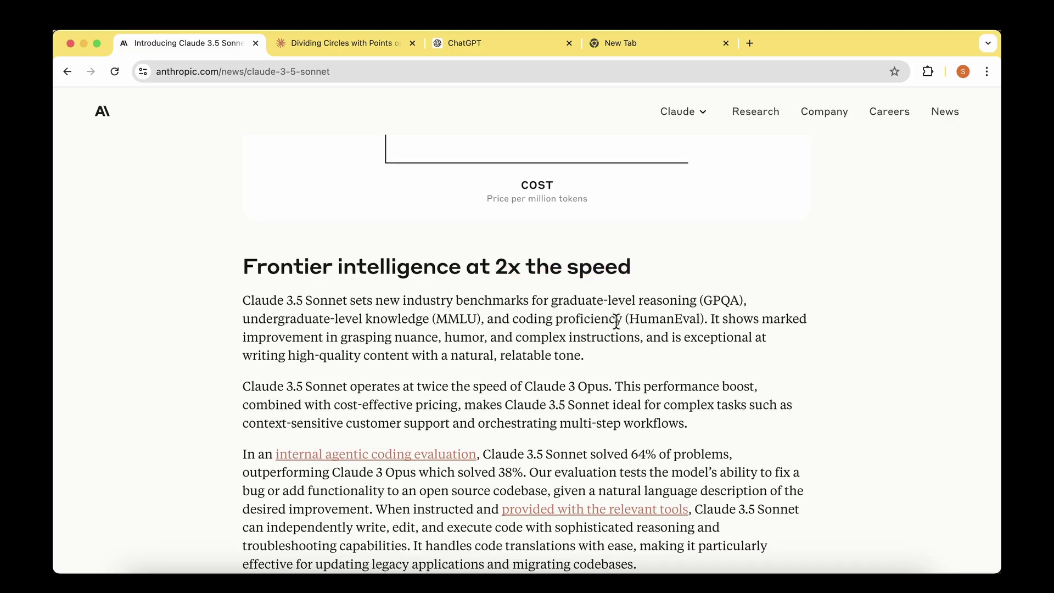
{"action": "scroll", "coordinate": [585, 311], "scroll_direction": "down", "scroll_amount": 2}
{"action": "scroll", "coordinate": [179, 337], "scroll_direction": "down", "scroll_amount": 10}
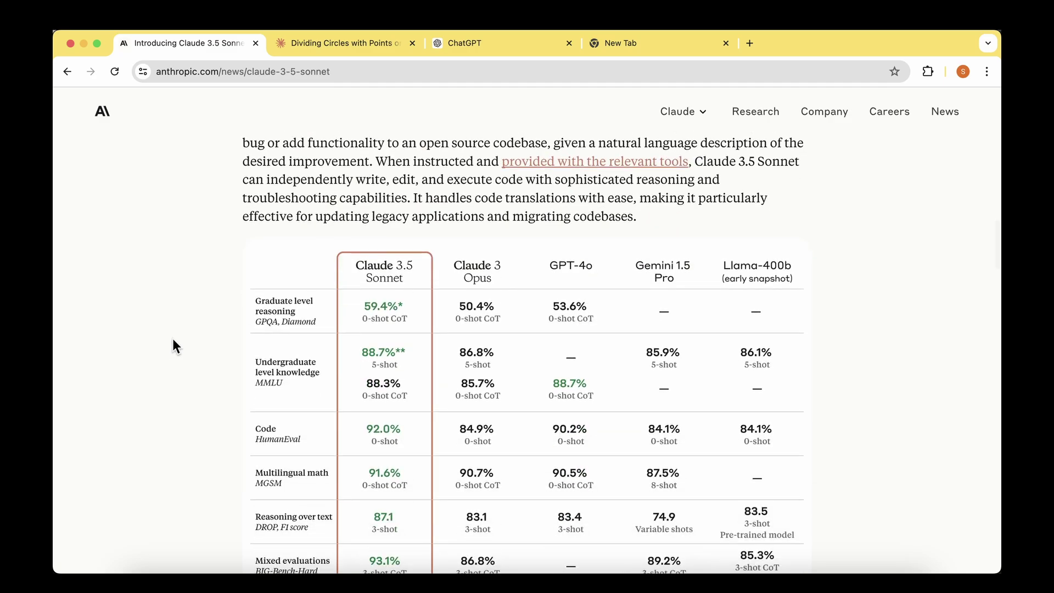
{"action": "scroll", "coordinate": [172, 339], "scroll_direction": "down", "scroll_amount": 4}
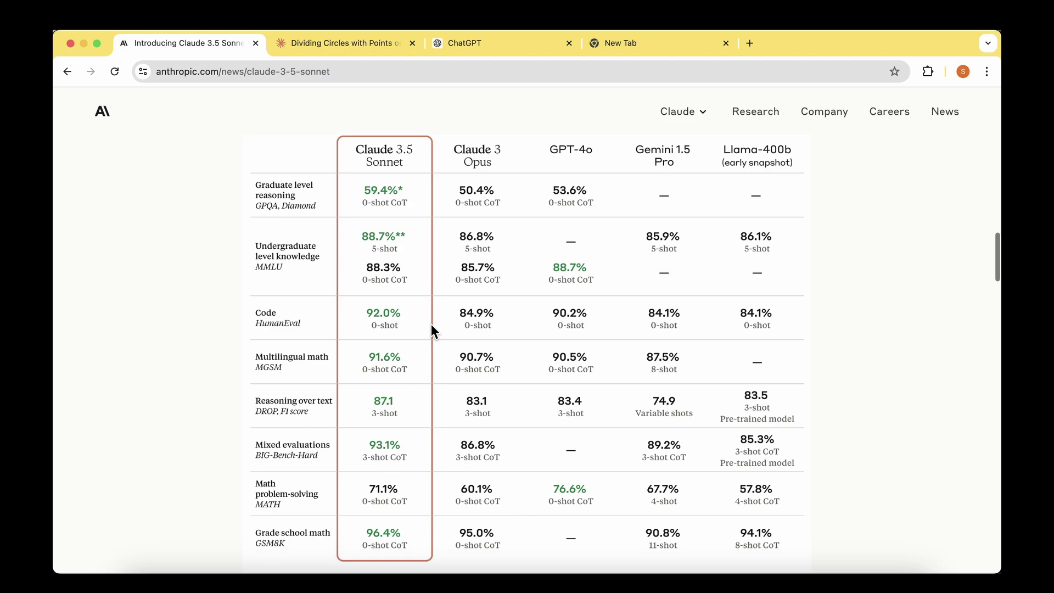
{"action": "scroll", "coordinate": [431, 326], "scroll_direction": "down", "scroll_amount": 1}
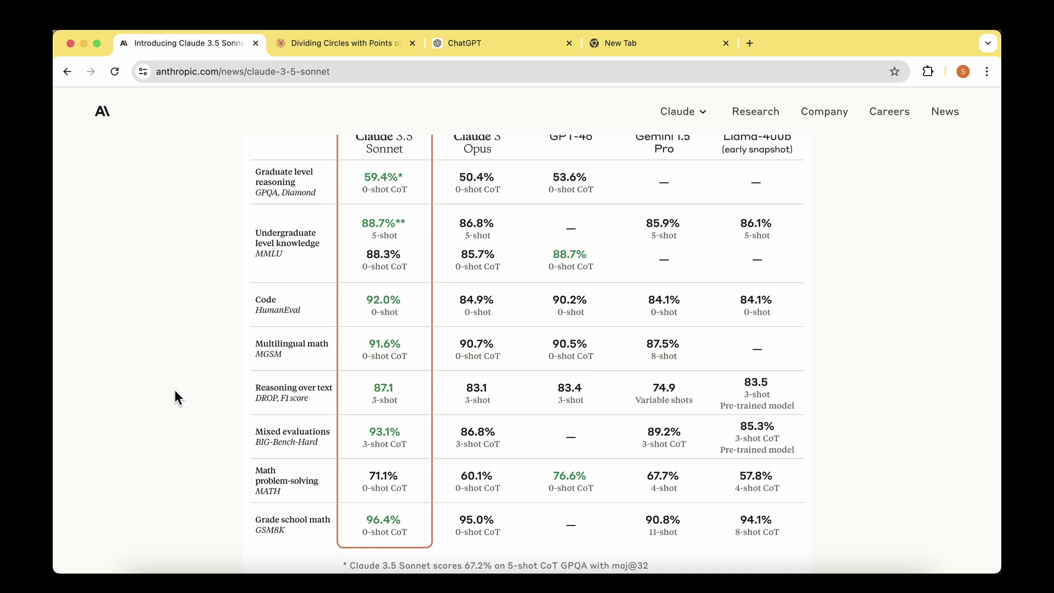
{"action": "scroll", "coordinate": [175, 390], "scroll_direction": "up", "scroll_amount": 1}
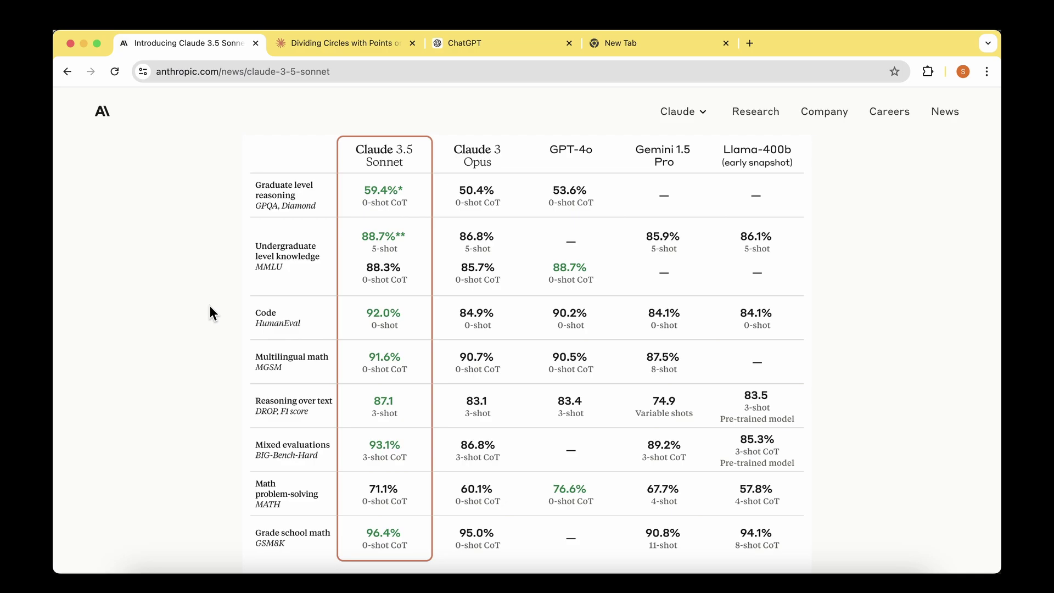
Scroll up to the article's hero image, then down past the cost chart to the benchmark footnotes.
{"action": "scroll", "coordinate": [209, 305], "scroll_direction": "up", "scroll_amount": 10}
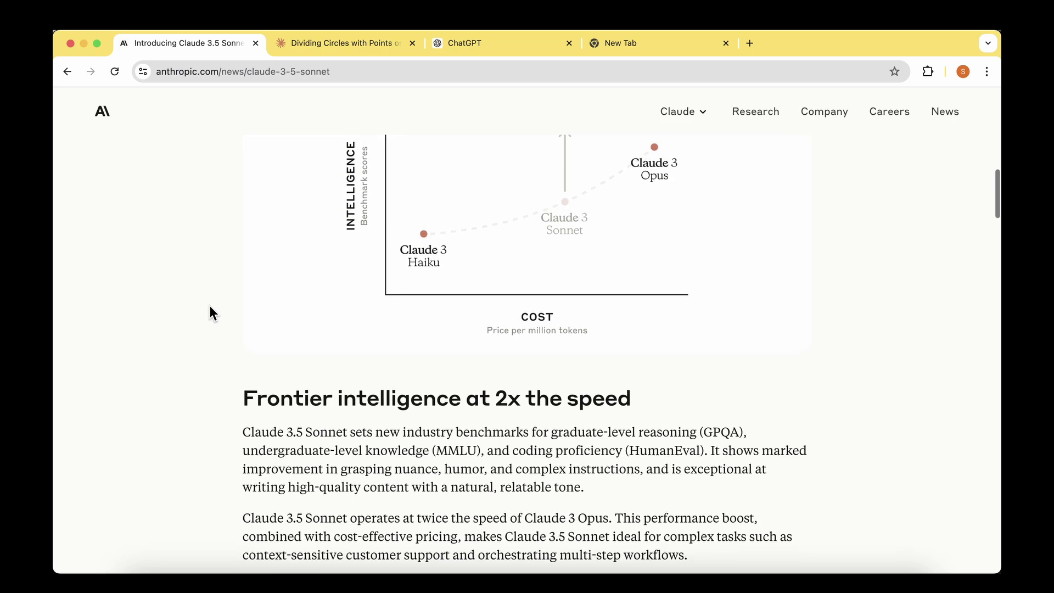
{"action": "scroll", "coordinate": [209, 306], "scroll_direction": "up", "scroll_amount": 8}
{"action": "scroll", "coordinate": [209, 304], "scroll_direction": "up", "scroll_amount": 5}
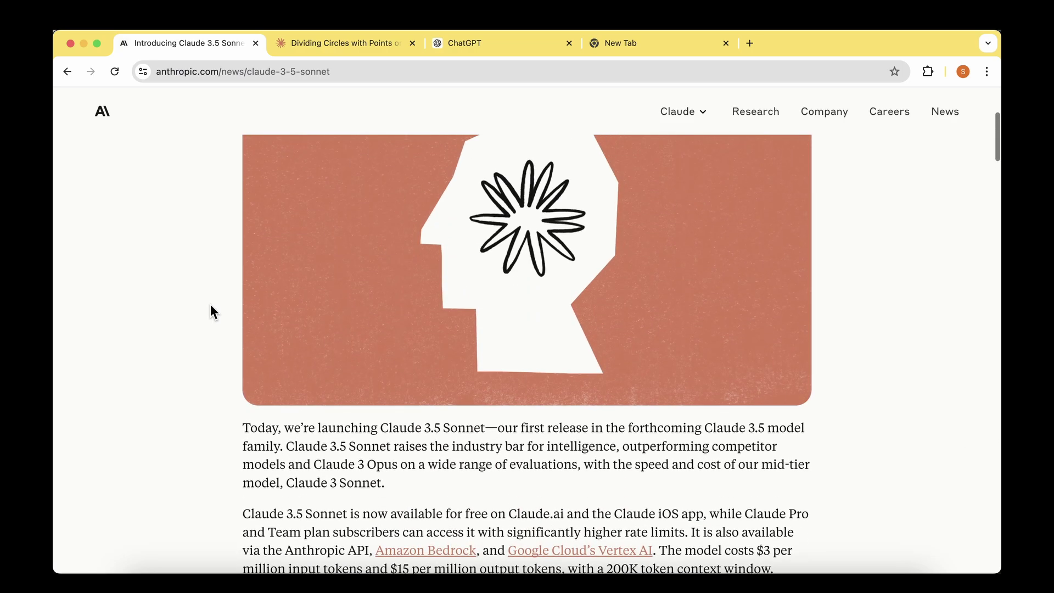
{"action": "scroll", "coordinate": [211, 305], "scroll_direction": "down", "scroll_amount": 7}
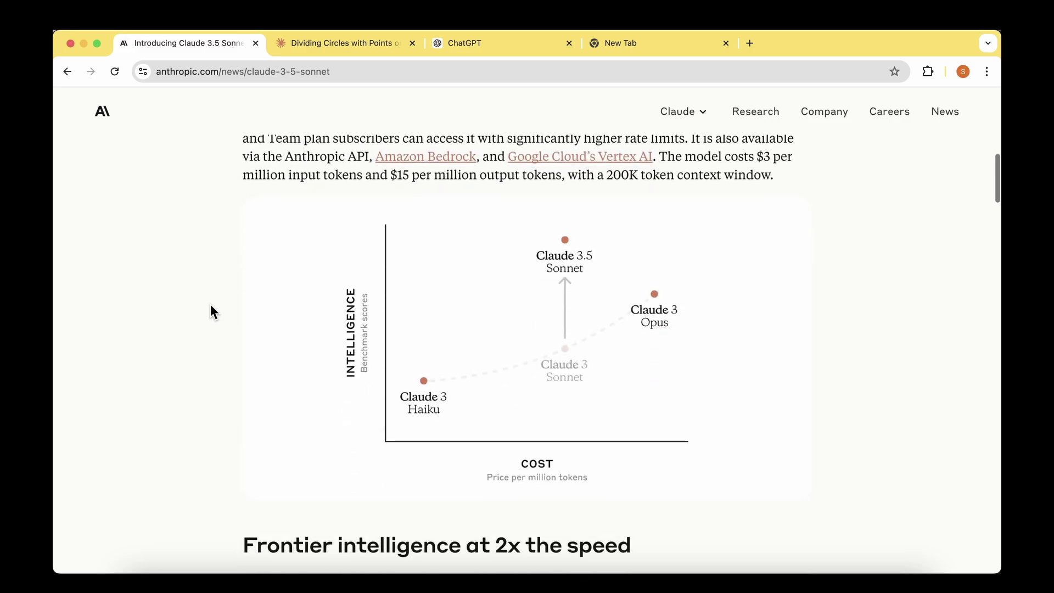
{"action": "scroll", "coordinate": [210, 312], "scroll_direction": "down", "scroll_amount": 5}
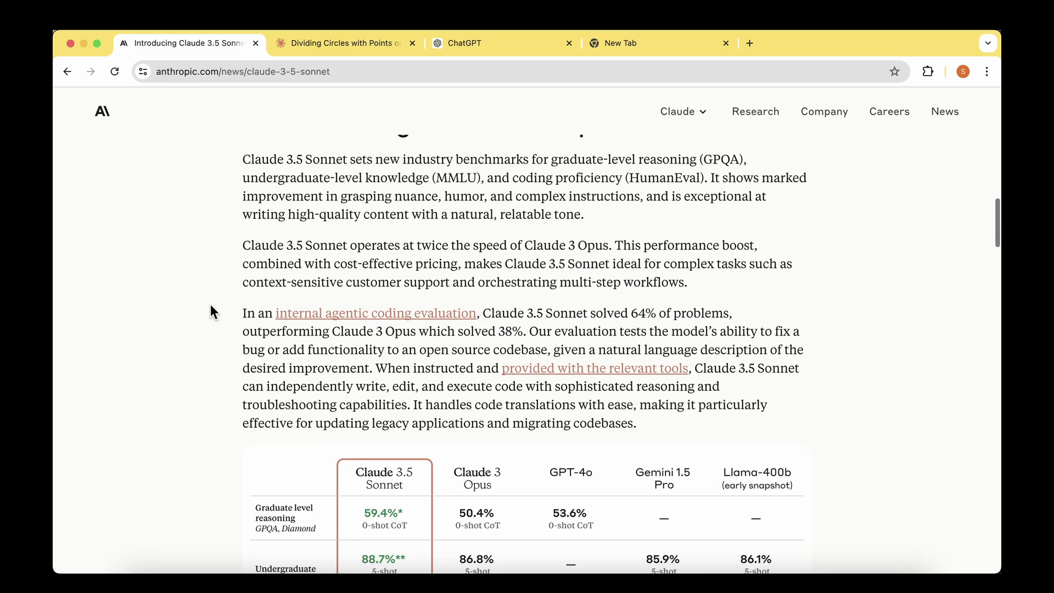
{"action": "scroll", "coordinate": [210, 306], "scroll_direction": "down", "scroll_amount": 5}
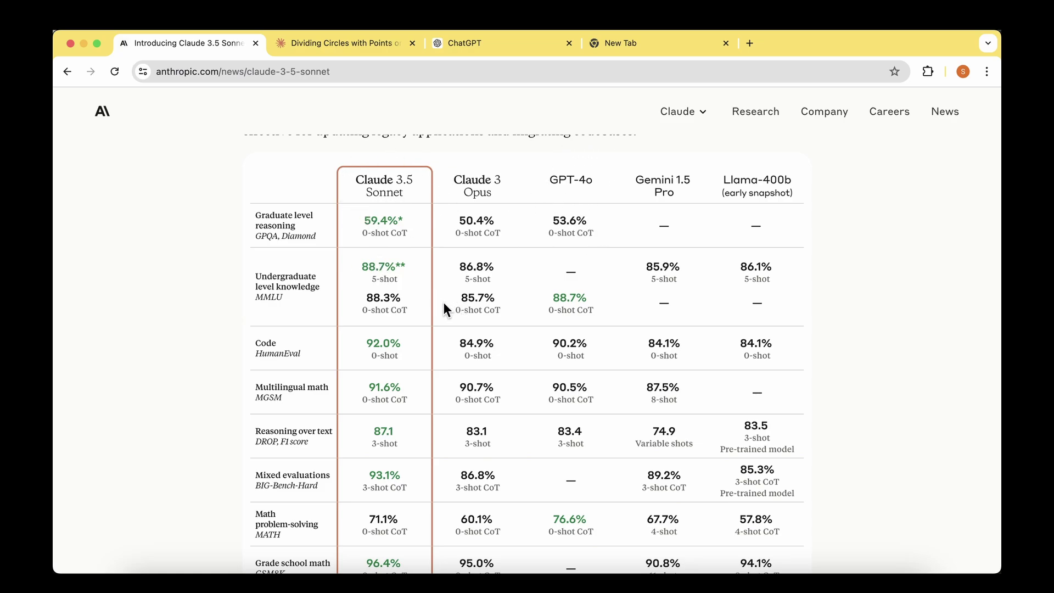
{"action": "scroll", "coordinate": [443, 302], "scroll_direction": "down", "scroll_amount": 3}
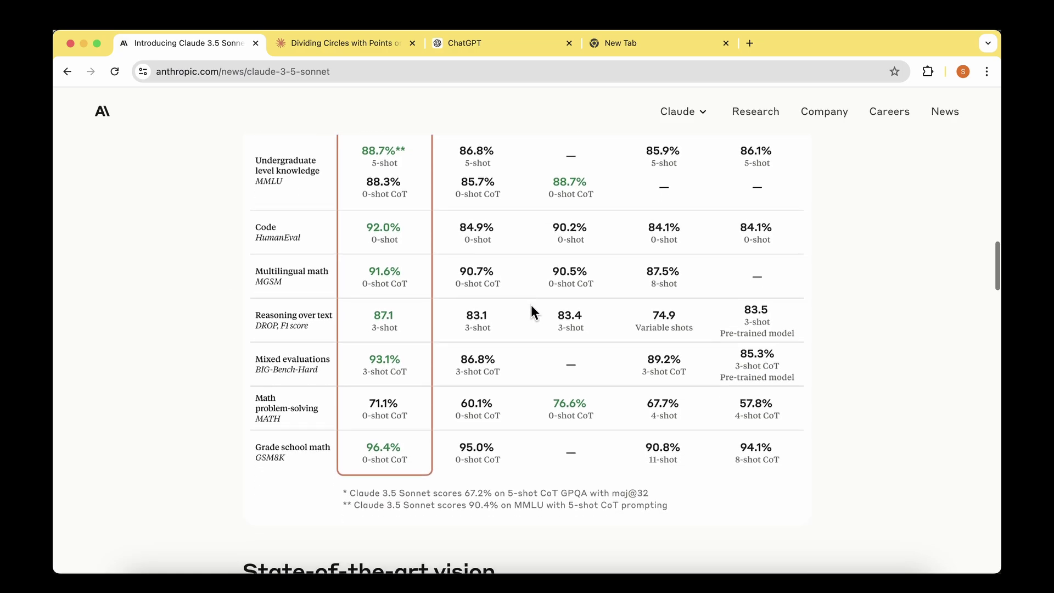